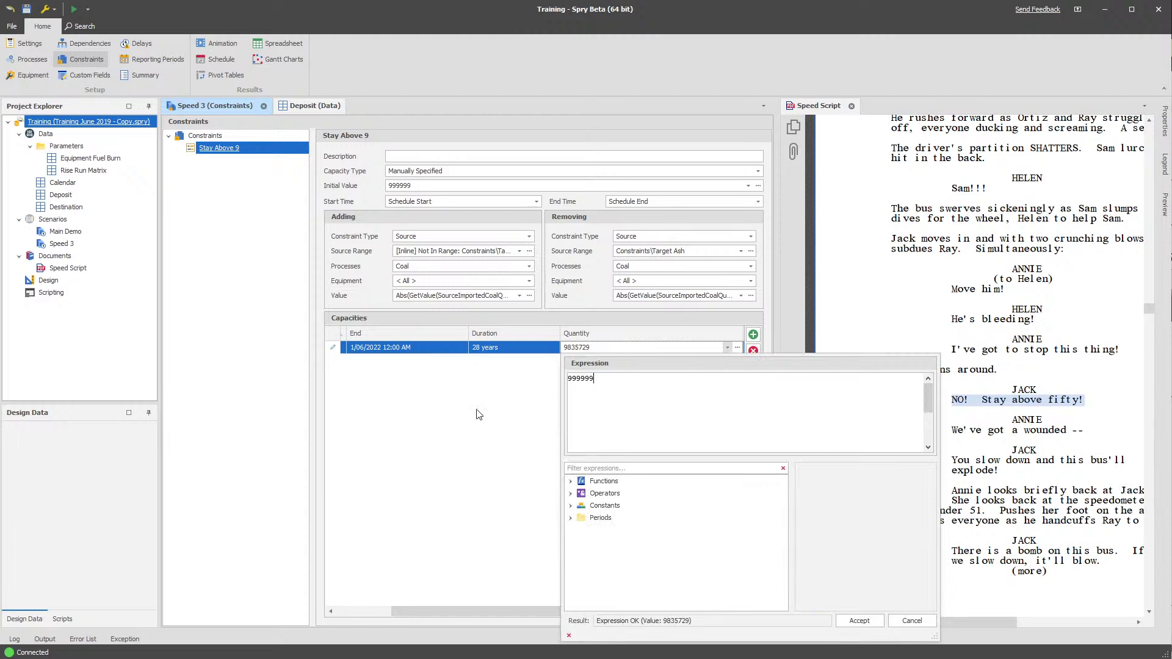
# Set the constraint's capacity quantity to 999999 and widen the constraint settings area by narrowing the Speed Script document.
pyautogui.click(235, 330)
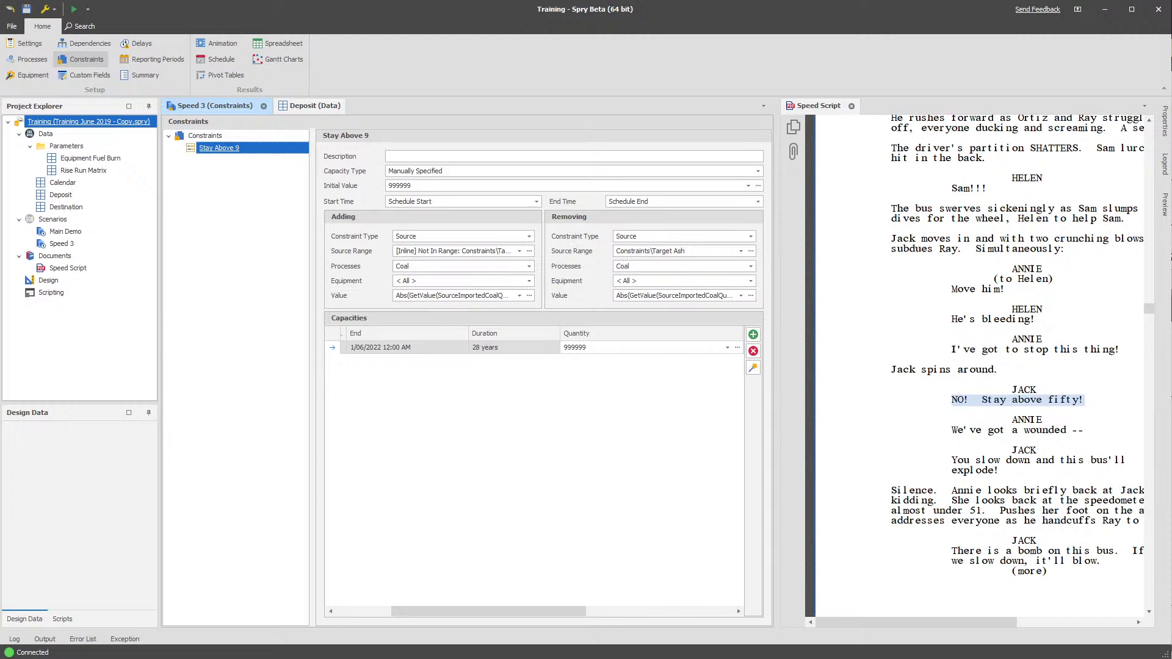
pyautogui.hotkey('alt', 'Tab')
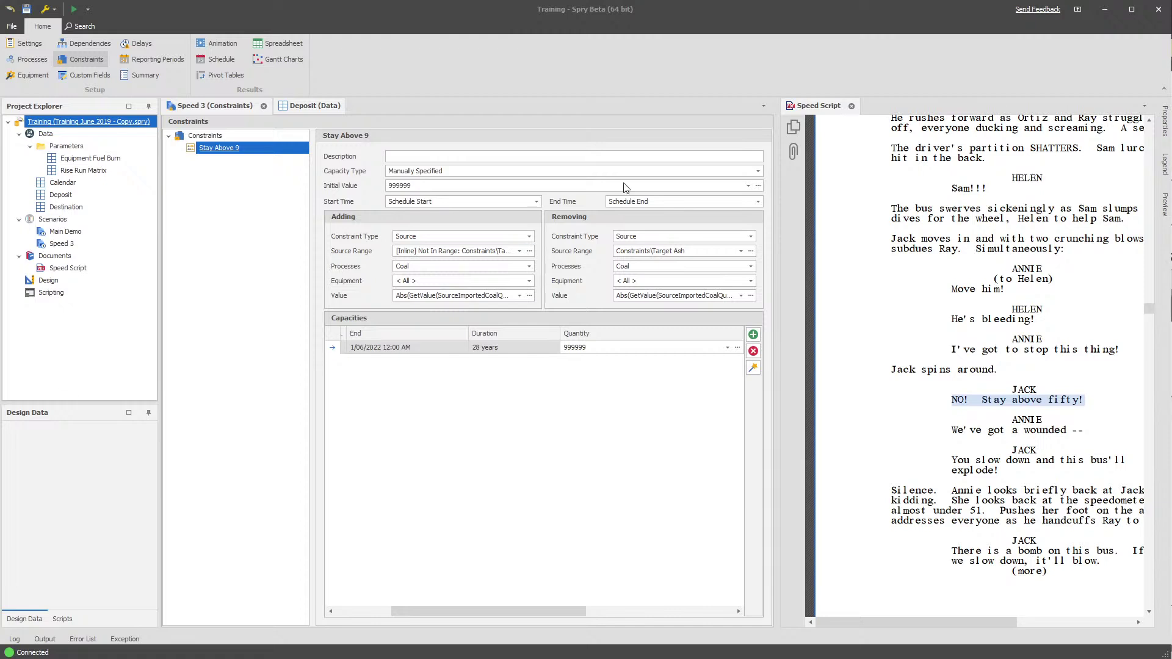
pyautogui.click(504, 424)
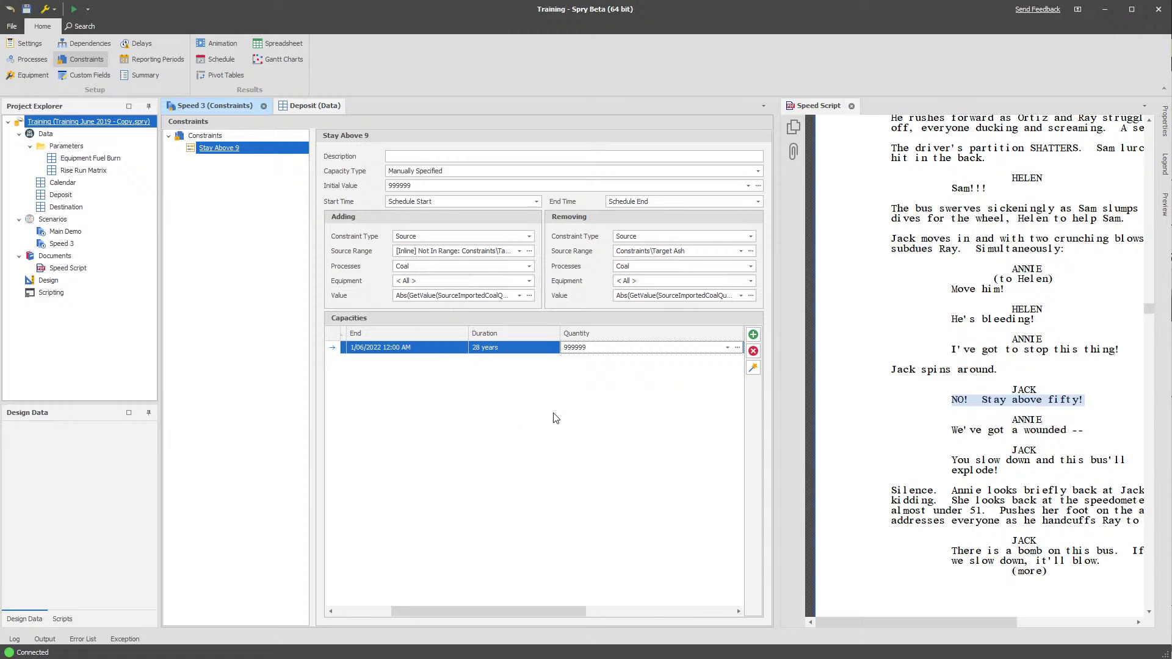
pyautogui.moveTo(774, 373); pyautogui.dragTo(932, 370)
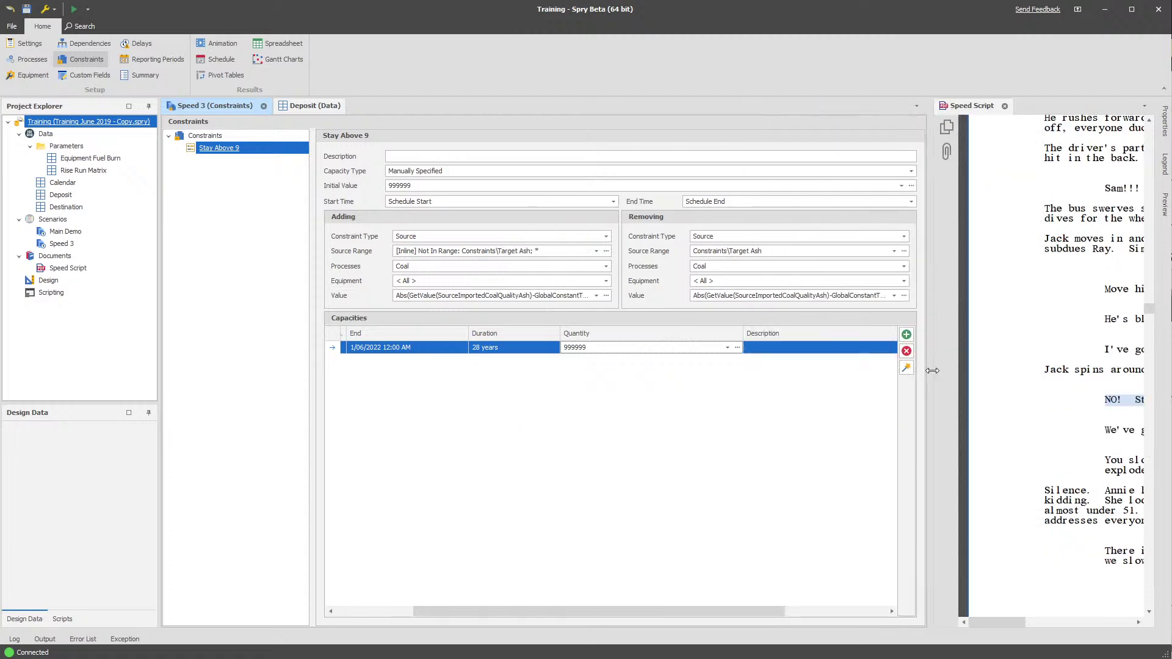
pyautogui.click(244, 199)
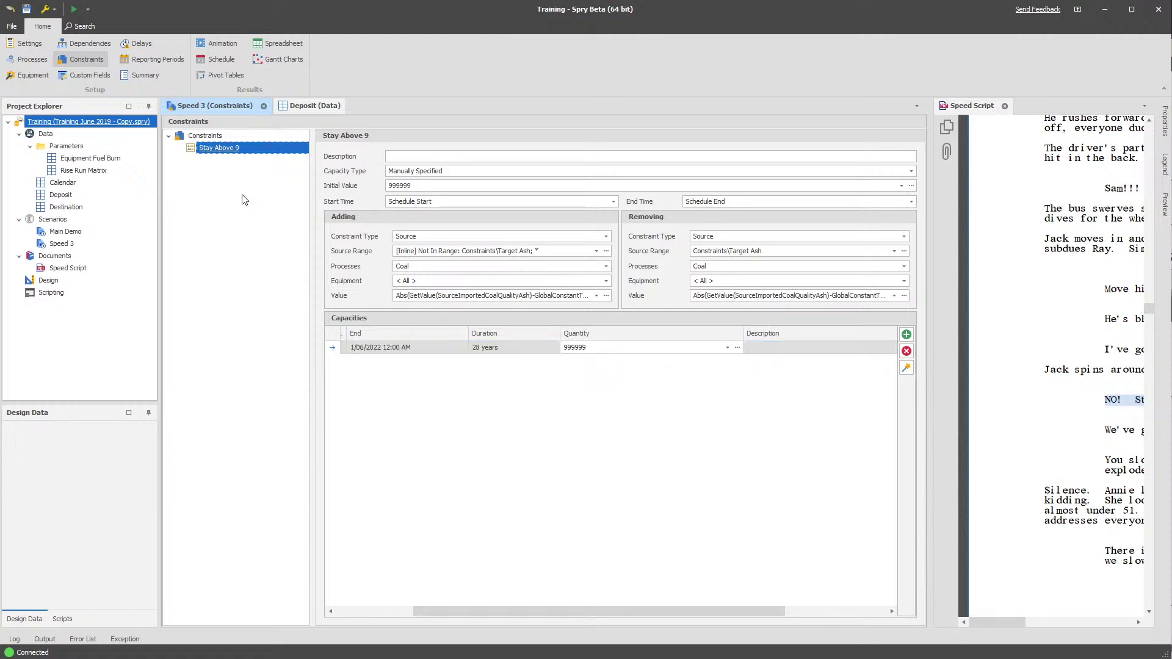
# Set the project's Target Ash global constant to 0.09.
pyautogui.rightClick(65, 121)
pyautogui.click(120, 166)
pyautogui.click(351, 142)
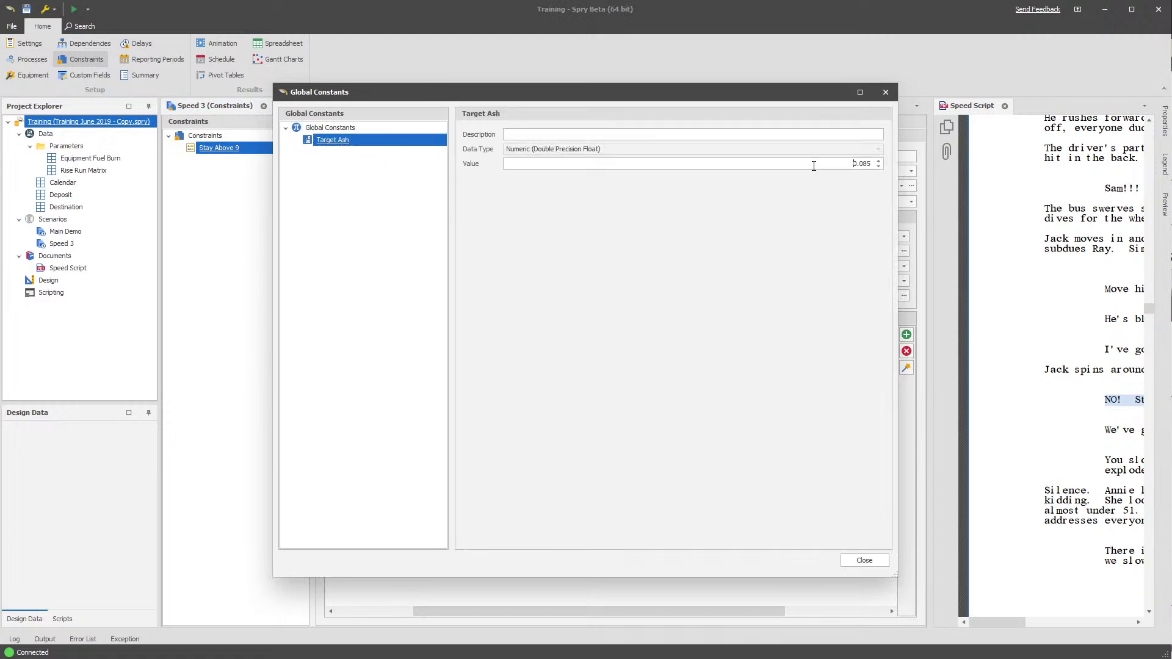
pyautogui.moveTo(839, 163); pyautogui.dragTo(1001, 156)
pyautogui.write('0.')
pyautogui.click(838, 558)
# Disable the Stay Above 9 constraint and run the schedule with the scenario's pivot tables open.
pyautogui.rightClick(237, 148)
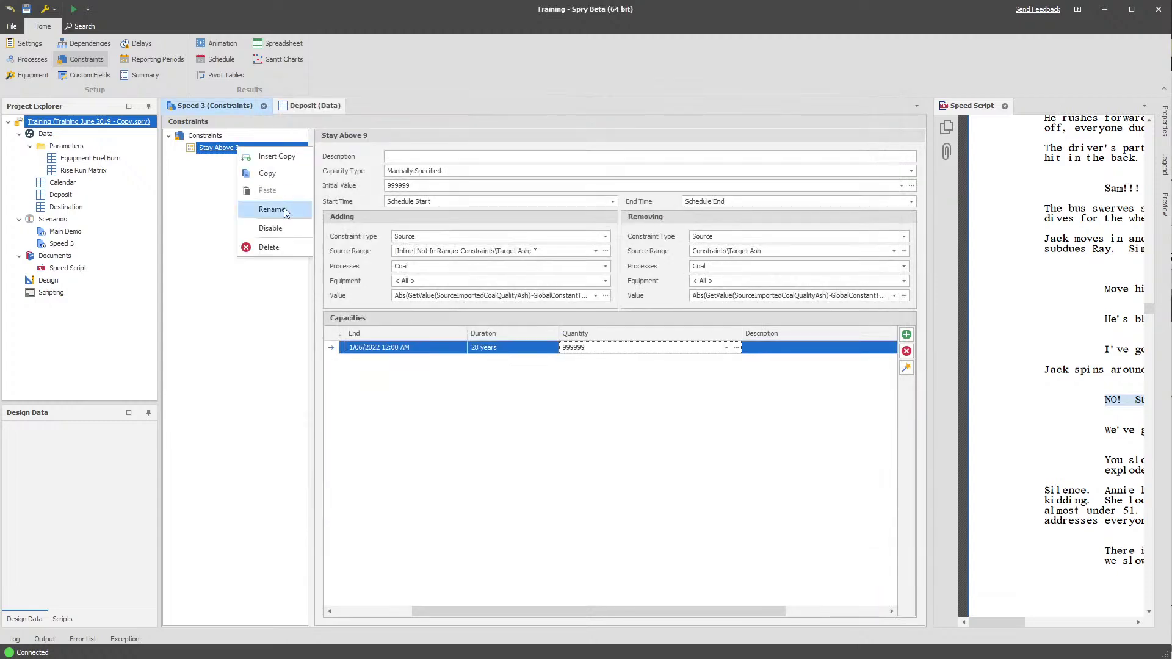
pyautogui.click(270, 228)
pyautogui.click(220, 75)
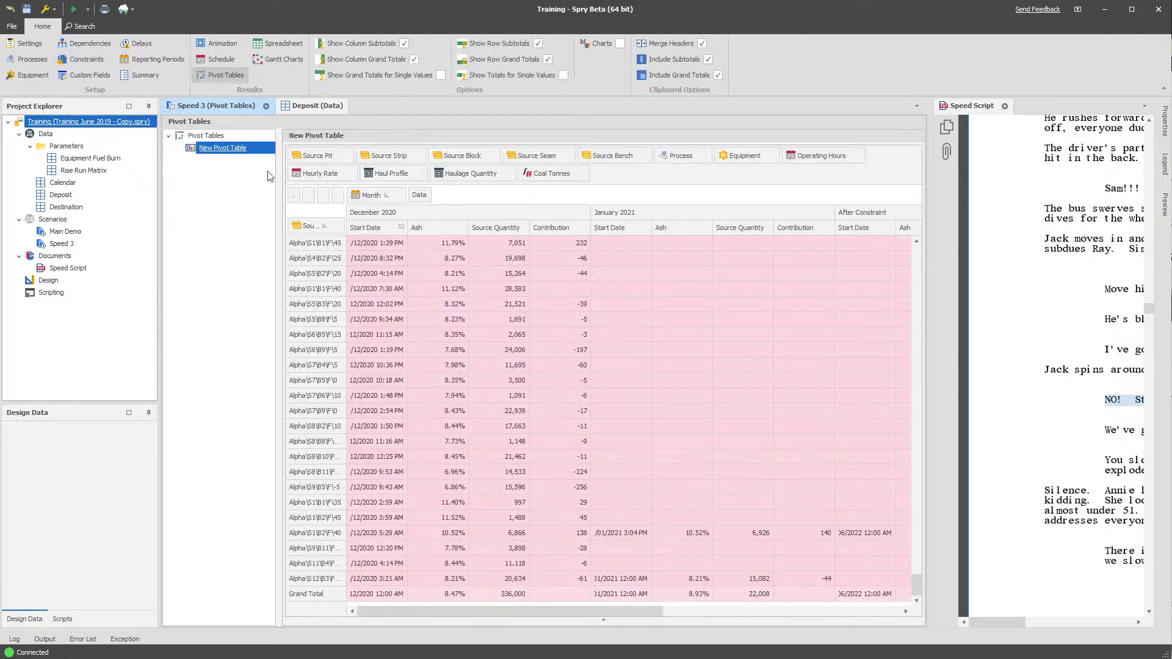
pyautogui.click(73, 9)
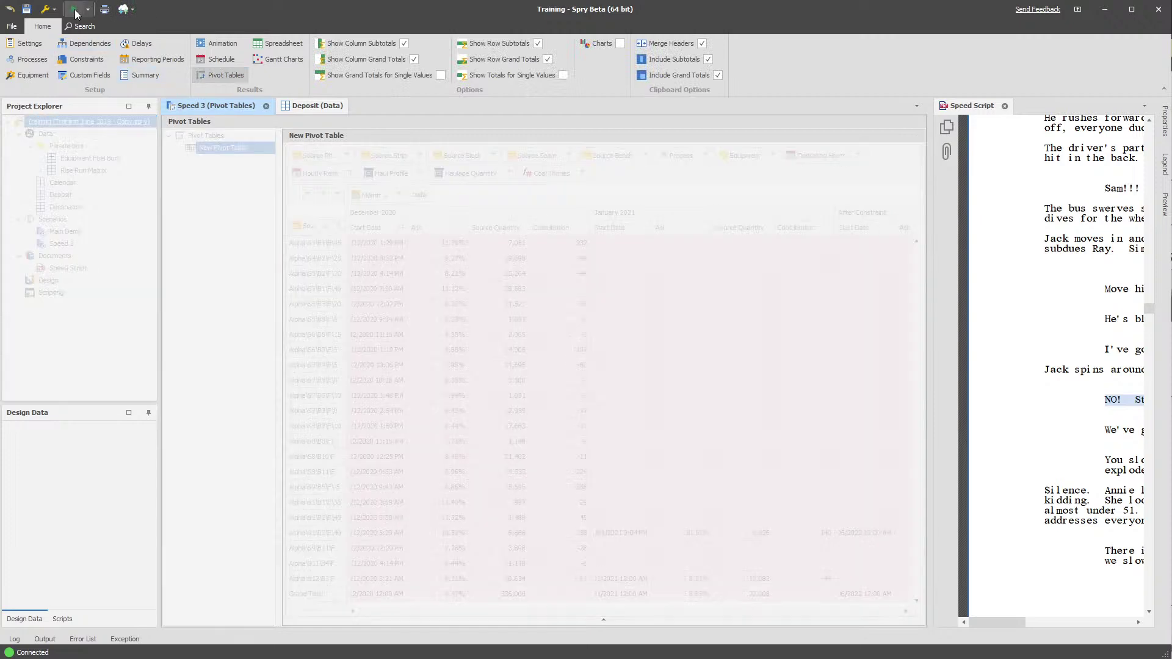
# Add a new pivot table with Month as the column field and Ash as the data field, and select its Ash Total row.
pyautogui.click(207, 136)
pyautogui.rightClick(226, 136)
pyautogui.click(262, 147)
pyautogui.press('Return')
pyautogui.moveTo(619, 173); pyautogui.dragTo(373, 196)
pyautogui.moveTo(627, 174); pyautogui.dragTo(308, 201)
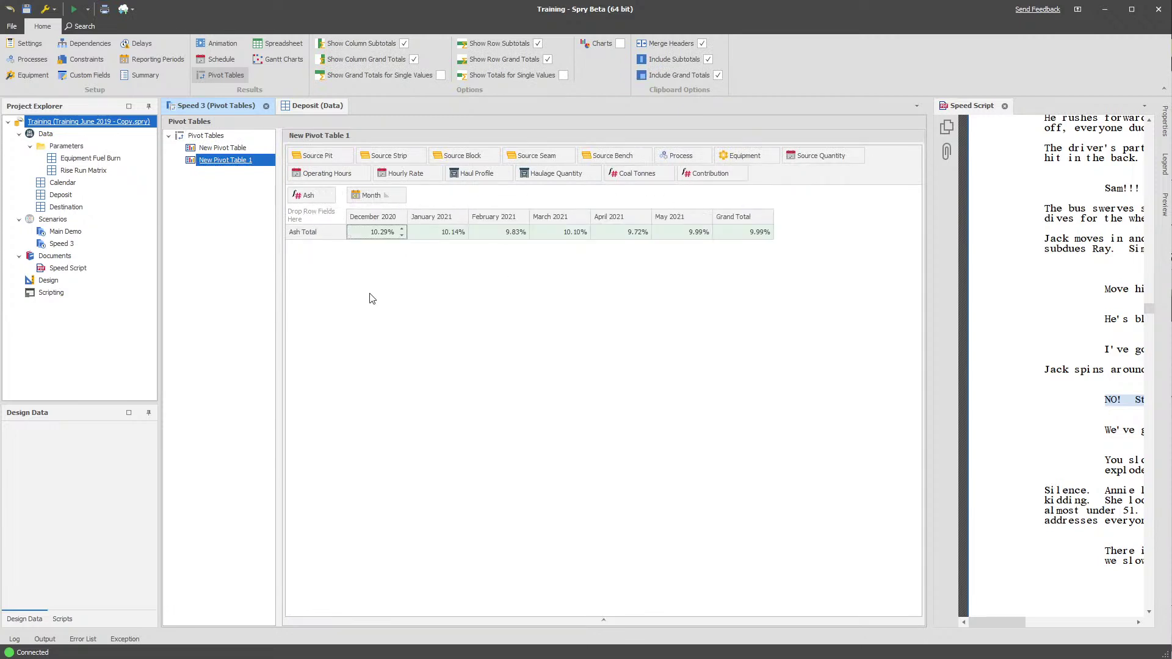
pyautogui.click(326, 237)
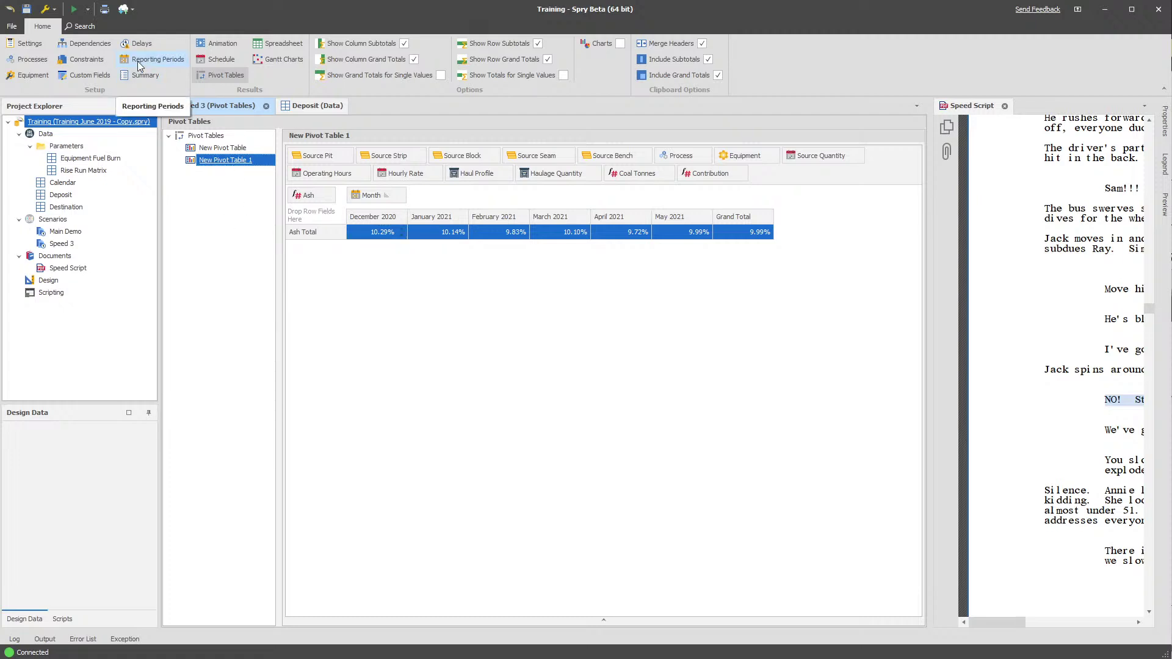
# Return to the scenario's constraints and enable the Stay Above 9 constraint again.
pyautogui.click(84, 59)
pyautogui.rightClick(226, 147)
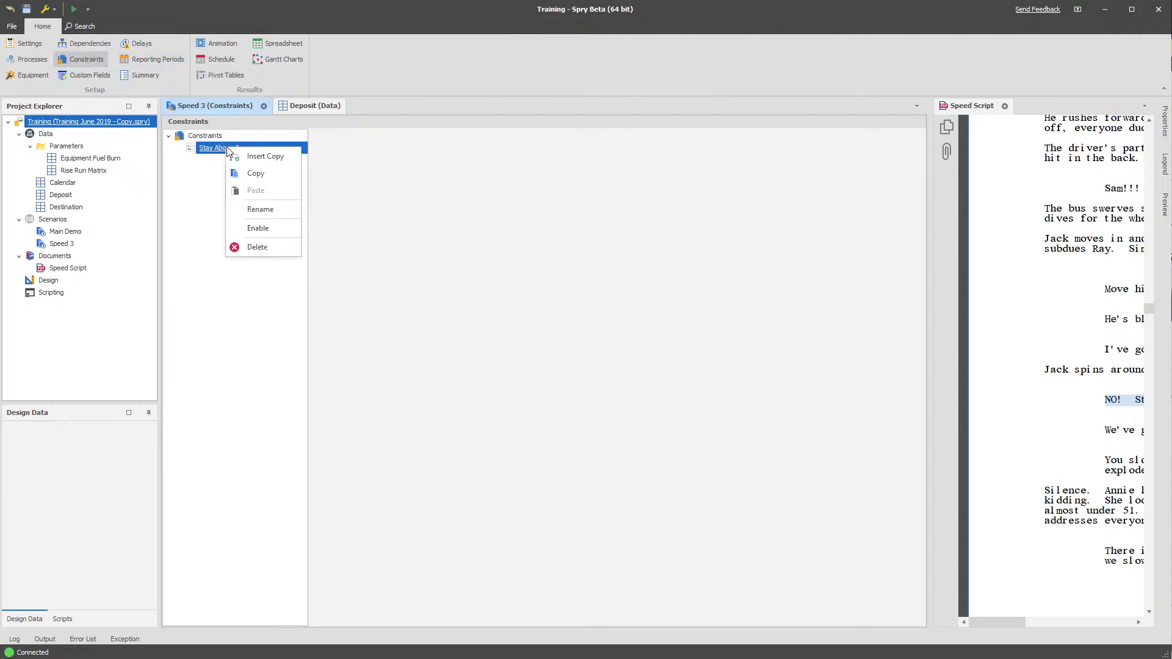
pyautogui.click(264, 228)
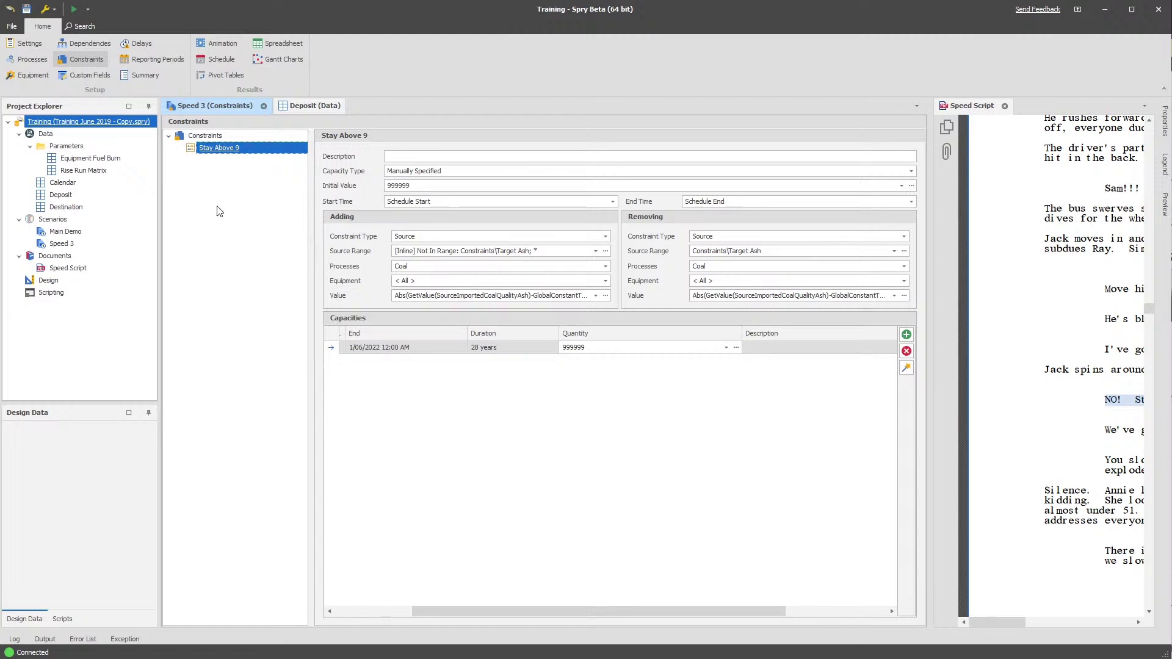
# Review the Target Ash value in the project's global constants.
pyautogui.rightClick(76, 123)
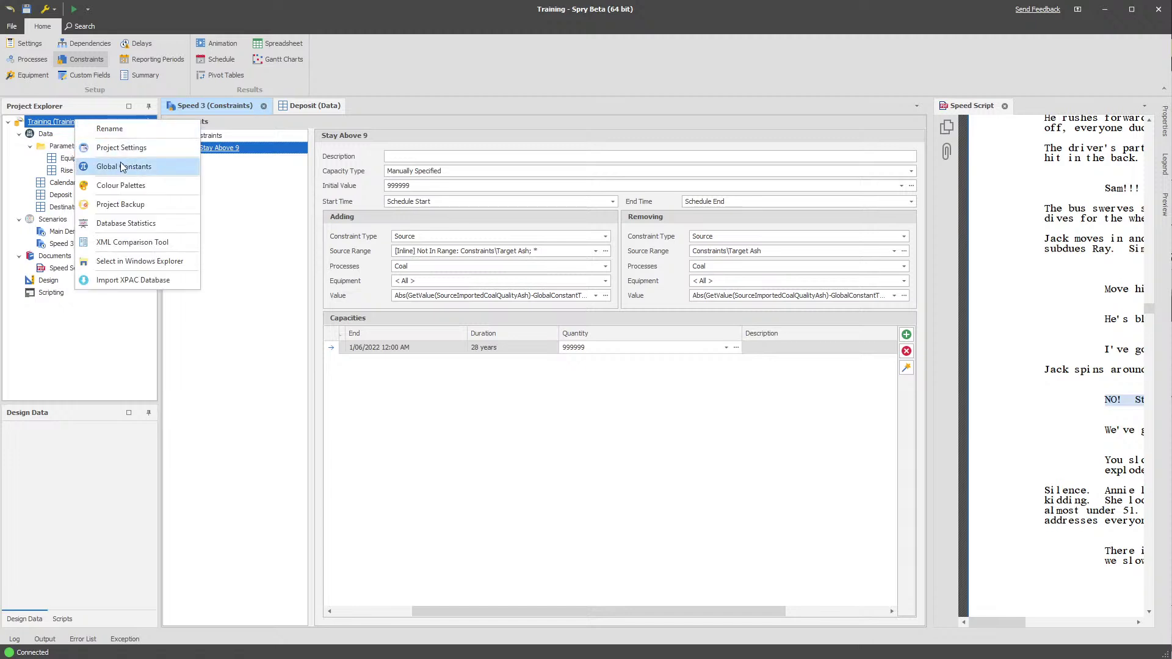
pyautogui.click(123, 165)
pyautogui.click(333, 140)
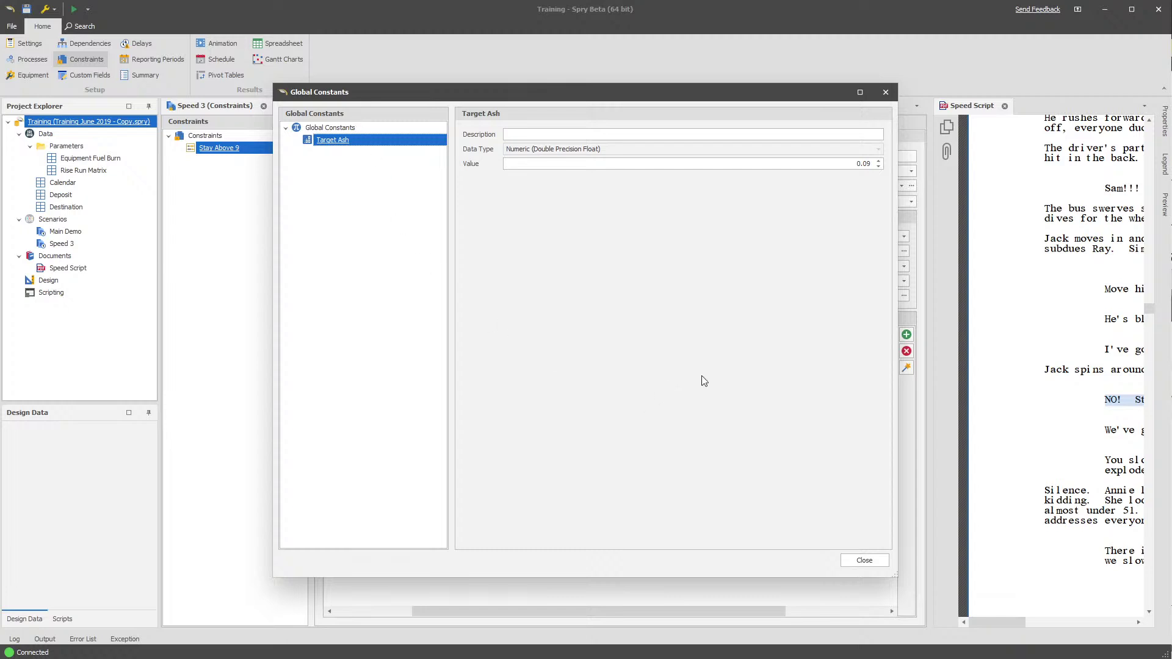
pyautogui.click(879, 559)
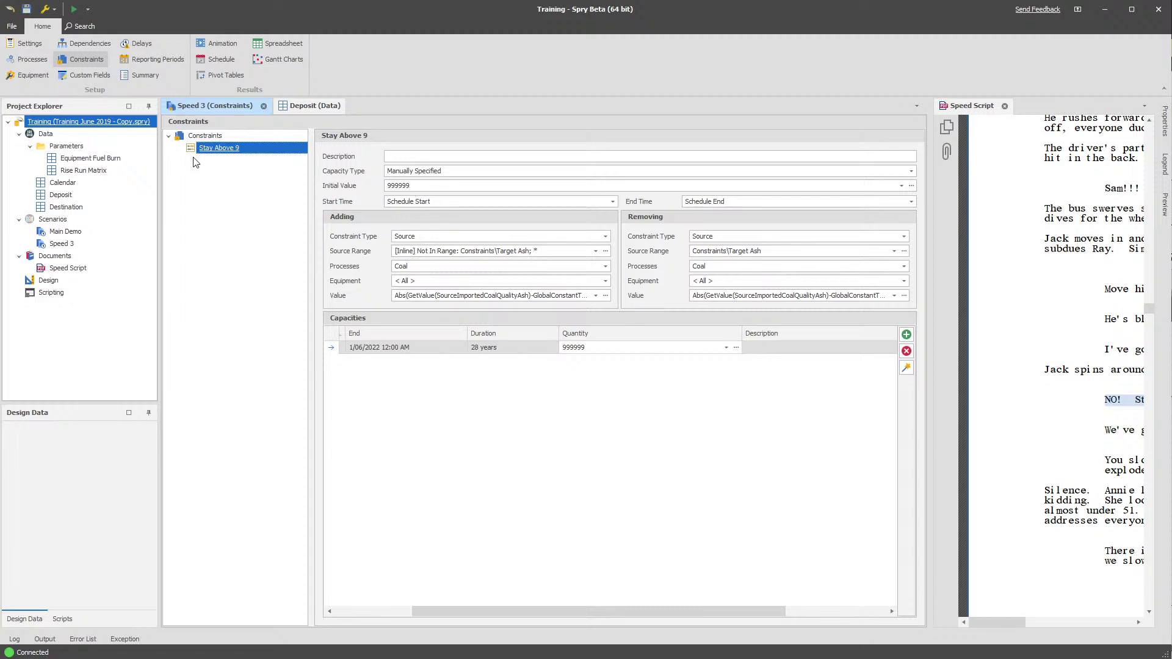
# Rename the Stay Above 9 constraint to Stay Above Target Ash.
pyautogui.rightClick(203, 138)
pyautogui.moveTo(275, 150)
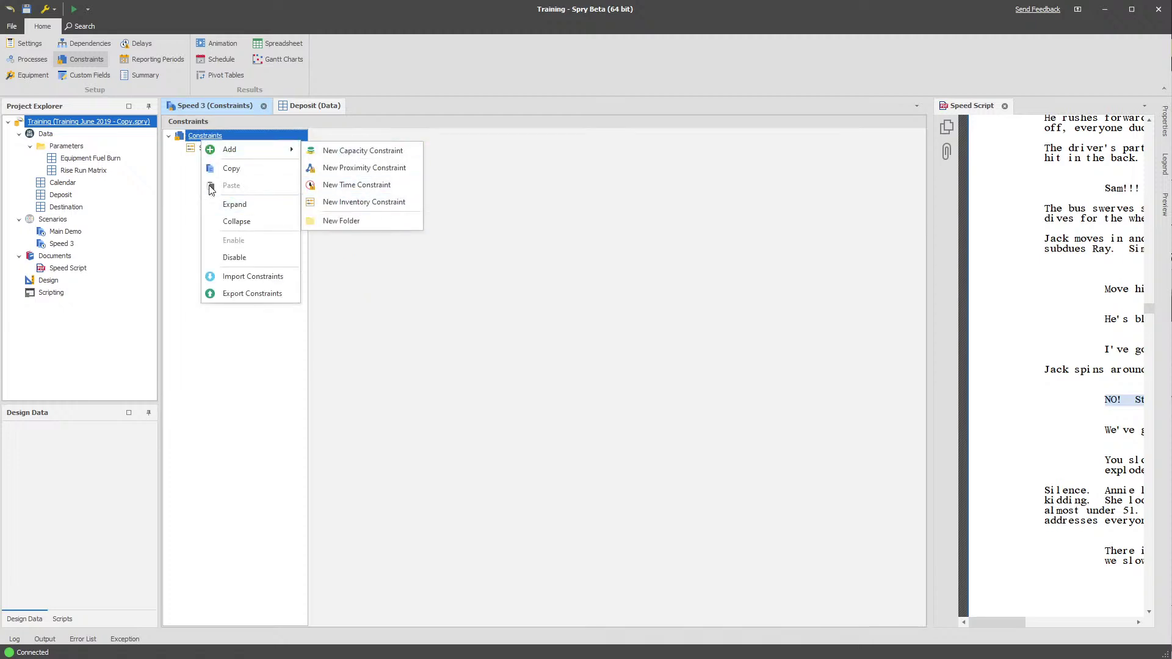
pyautogui.click(219, 147)
pyautogui.click(238, 149)
pyautogui.click(239, 148)
pyautogui.press('BackSpace')
pyautogui.write('Target Ash')
pyautogui.press('Return')
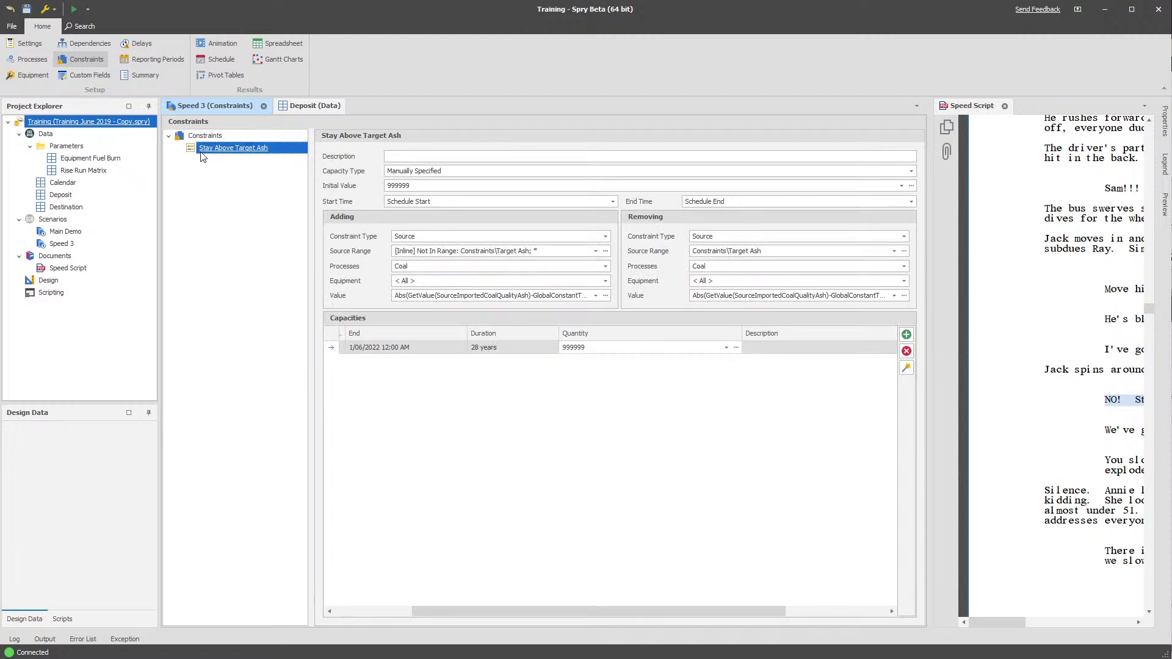
# Inspect the constraint's Capacity Type options, Initial Value expression and capacity Quantity expression.
pyautogui.click(408, 172)
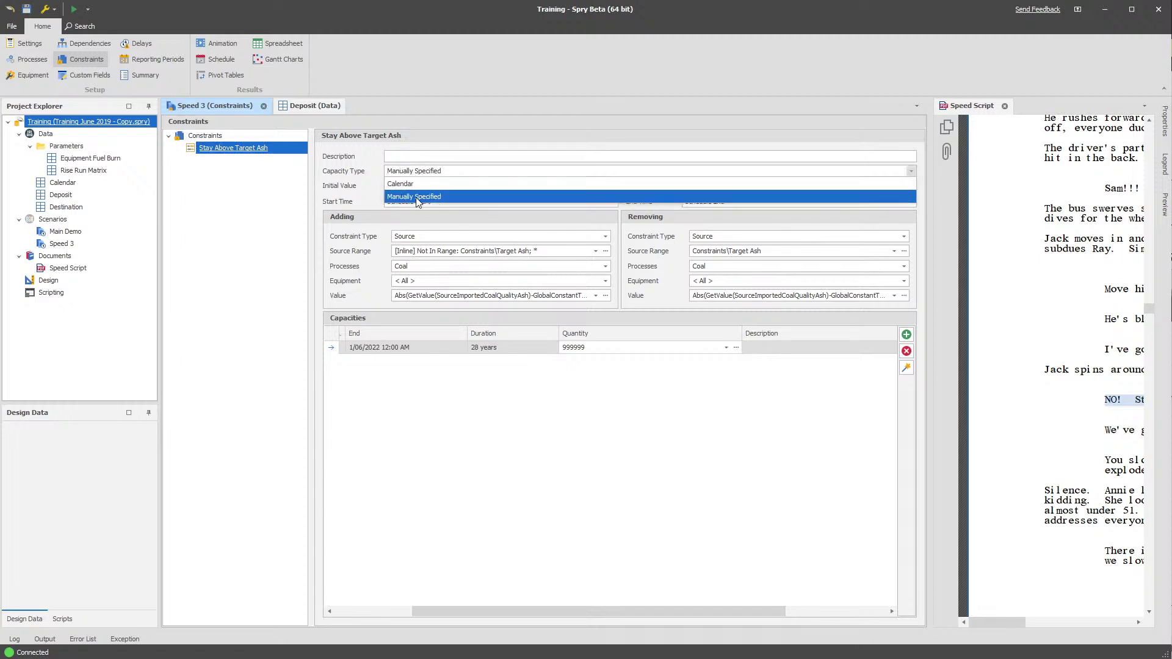
pyautogui.click(425, 172)
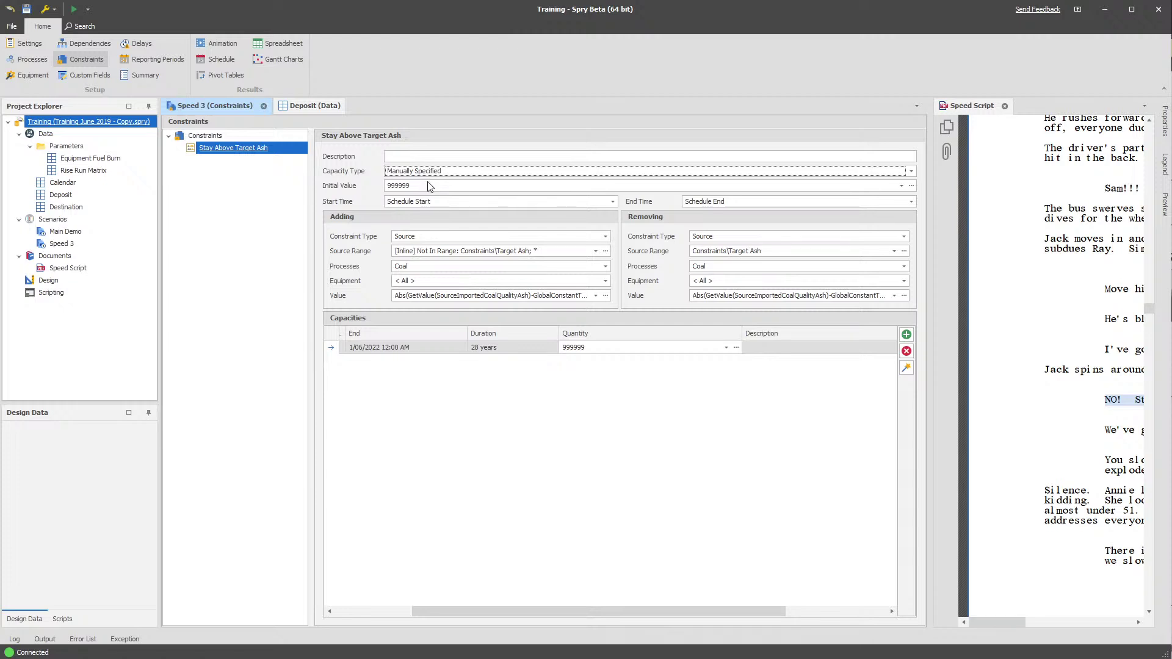
pyautogui.click(415, 185)
pyautogui.moveTo(432, 216); pyautogui.dragTo(349, 217)
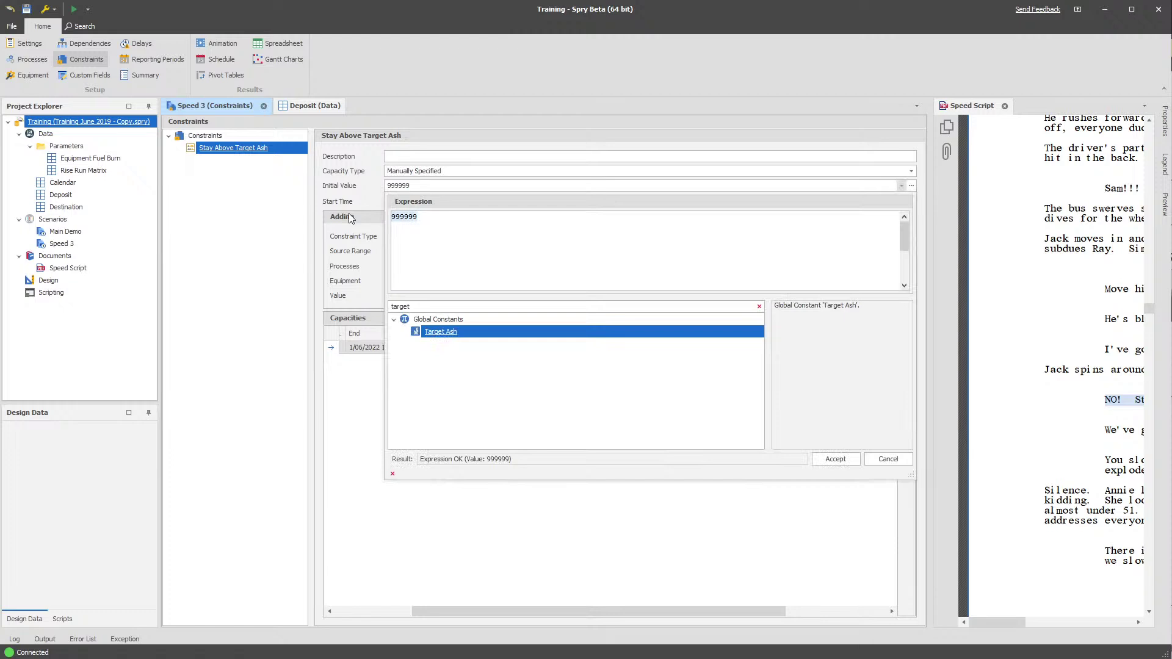
pyautogui.click(354, 198)
pyautogui.click(607, 349)
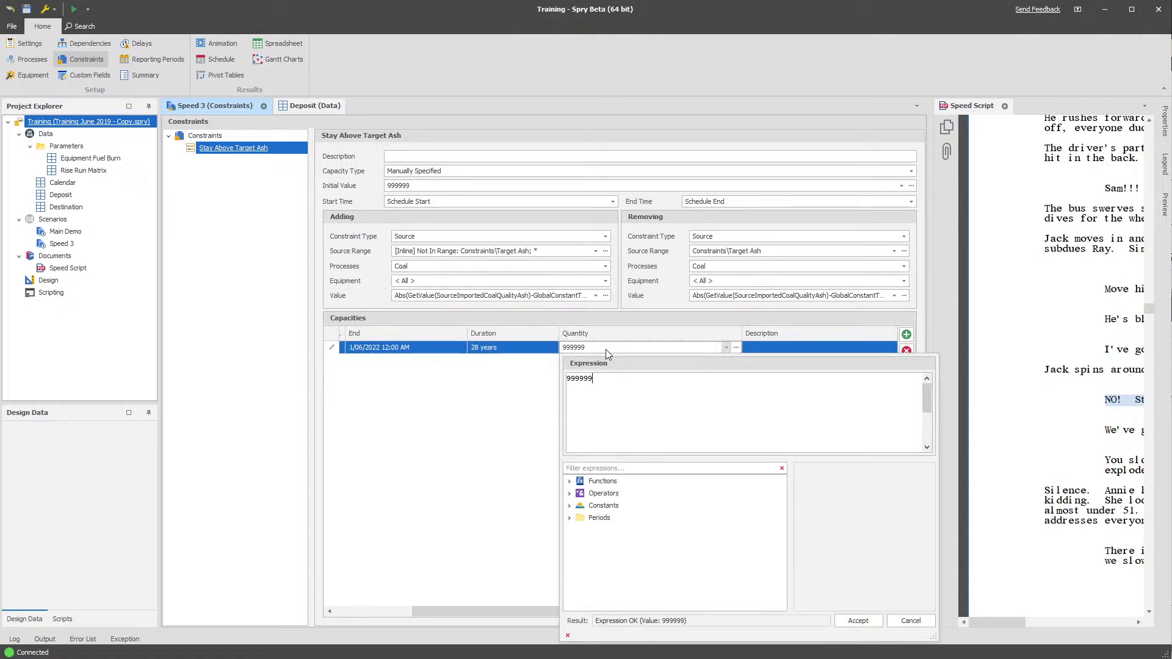
pyautogui.click(378, 237)
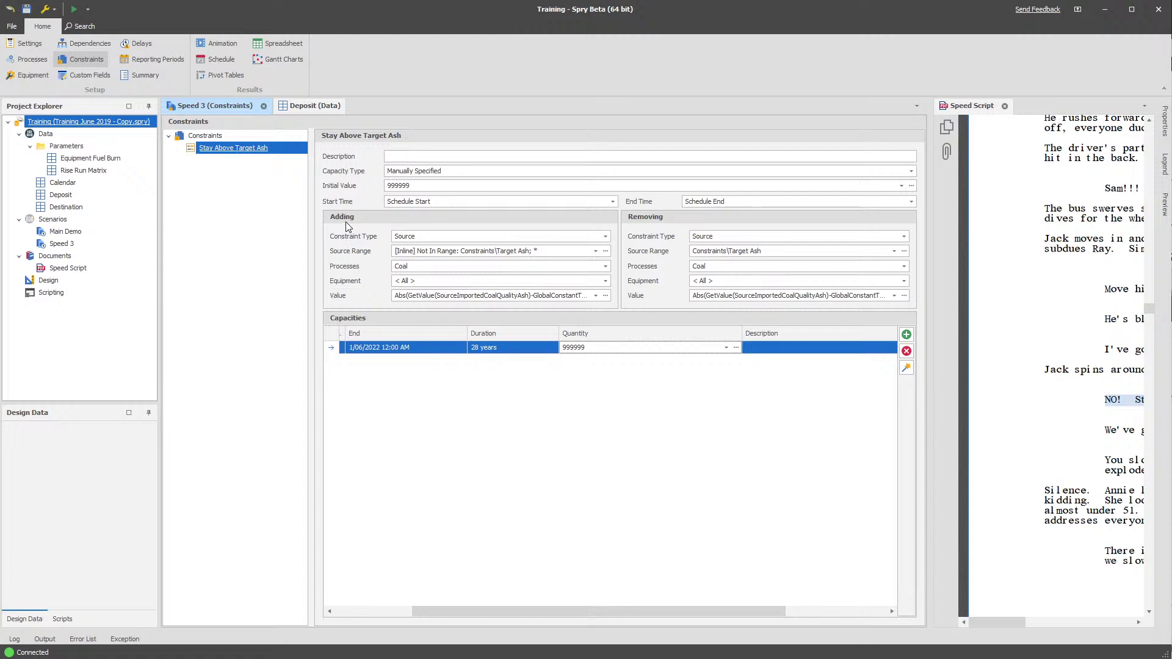
# Inspect the inline range definition used as the Source Range for adding.
pyautogui.click(450, 252)
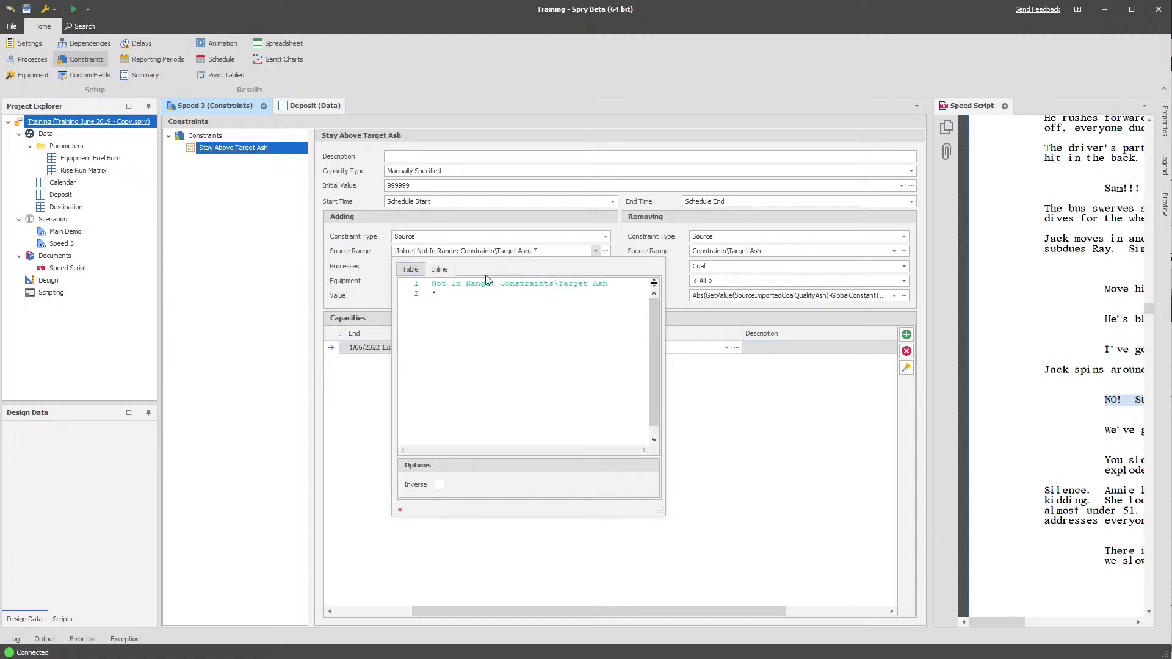
pyautogui.moveTo(502, 283); pyautogui.dragTo(608, 285)
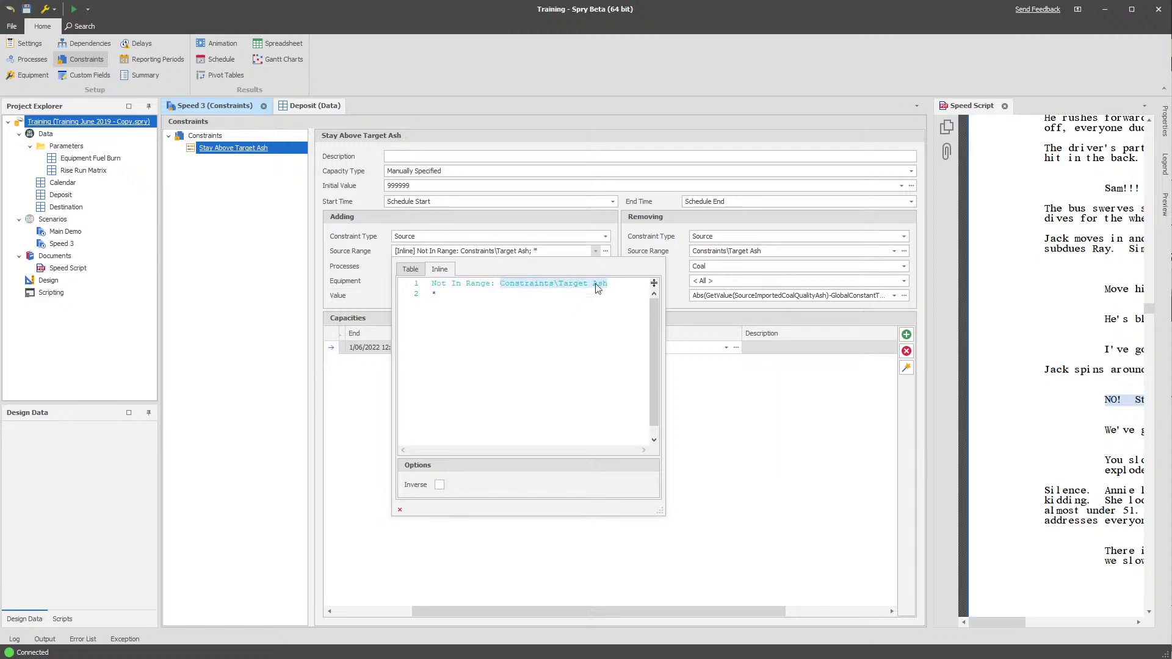
pyautogui.click(486, 255)
# Examine the text filter and expression filter of the Constraints\Target Ash range in the range selection dialog.
pyautogui.click(606, 251)
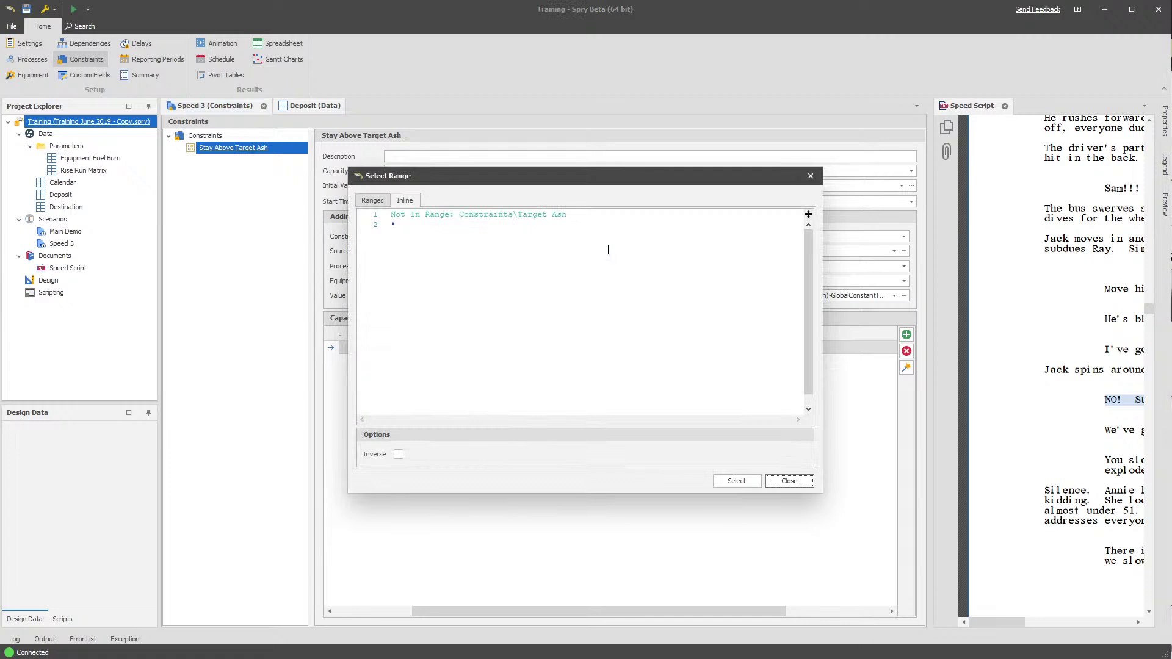
pyautogui.click(372, 200)
pyautogui.click(428, 262)
pyautogui.click(422, 275)
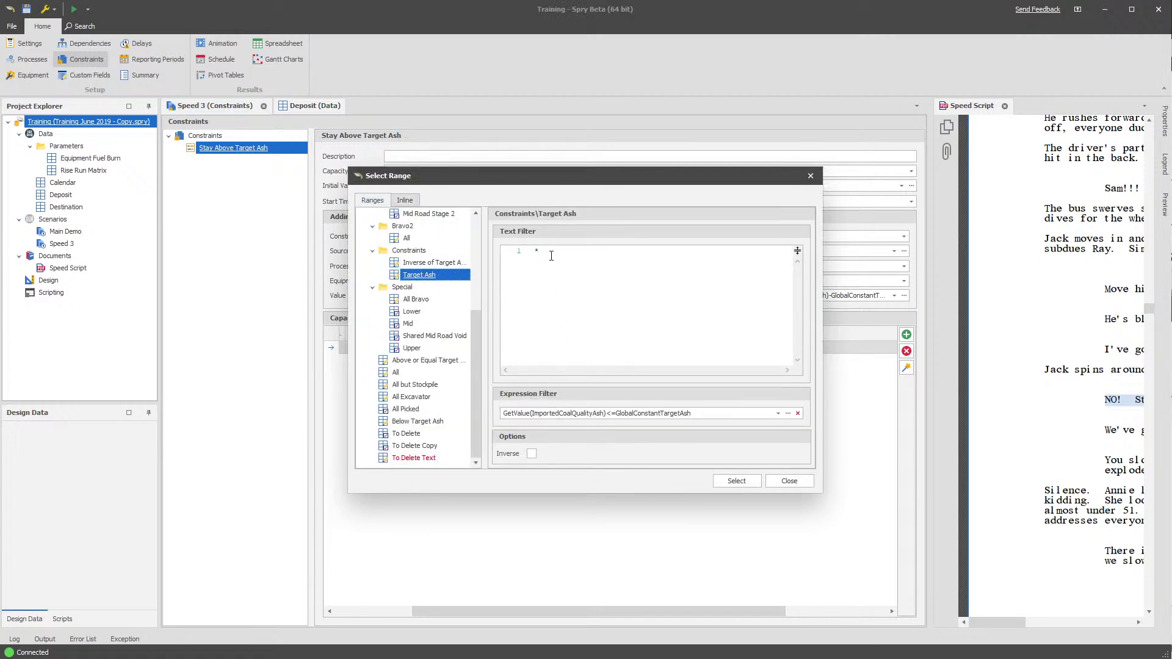
pyautogui.click(524, 257)
pyautogui.click(597, 414)
pyautogui.moveTo(512, 446); pyautogui.dragTo(644, 445)
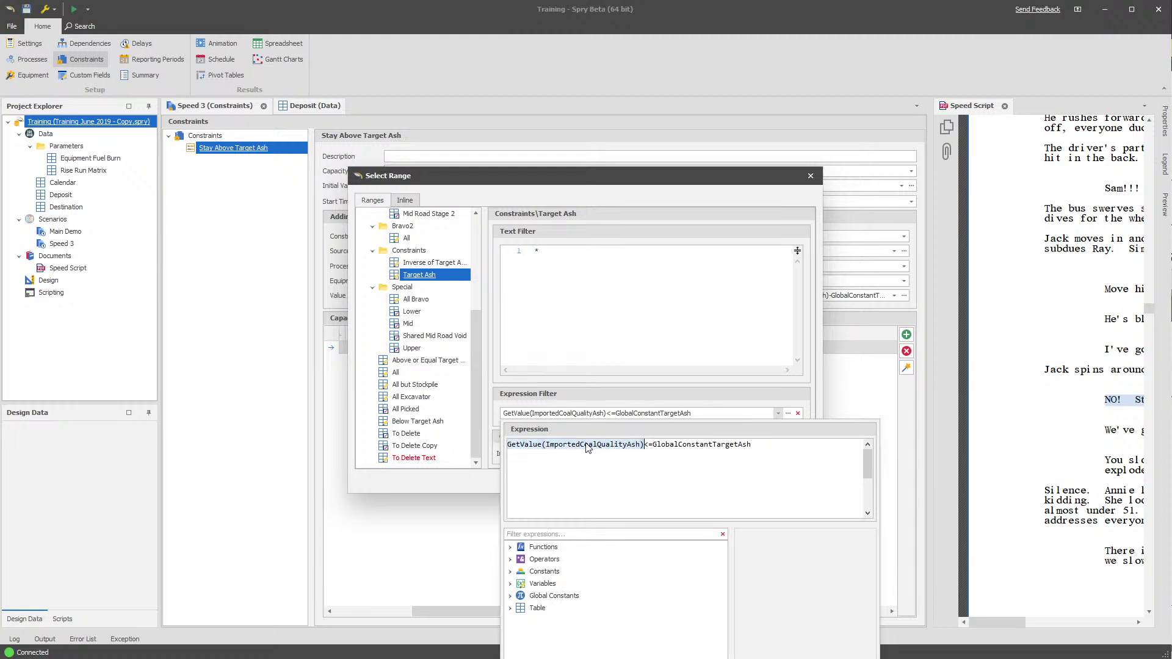
pyautogui.click(687, 444)
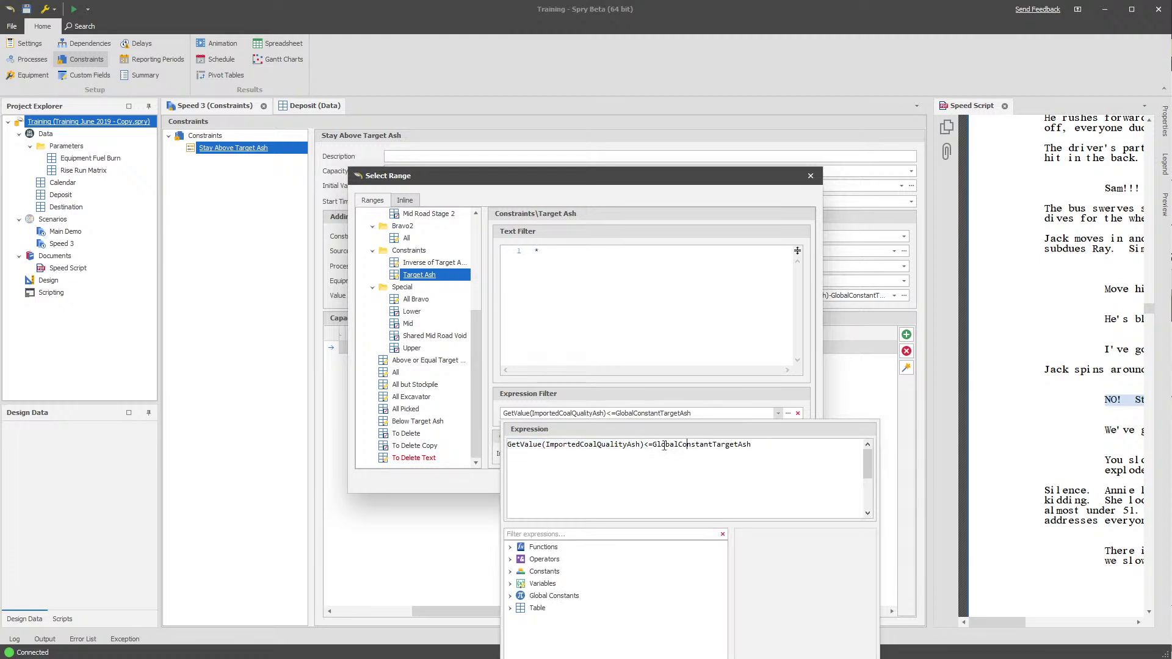
pyautogui.doubleClick(656, 444)
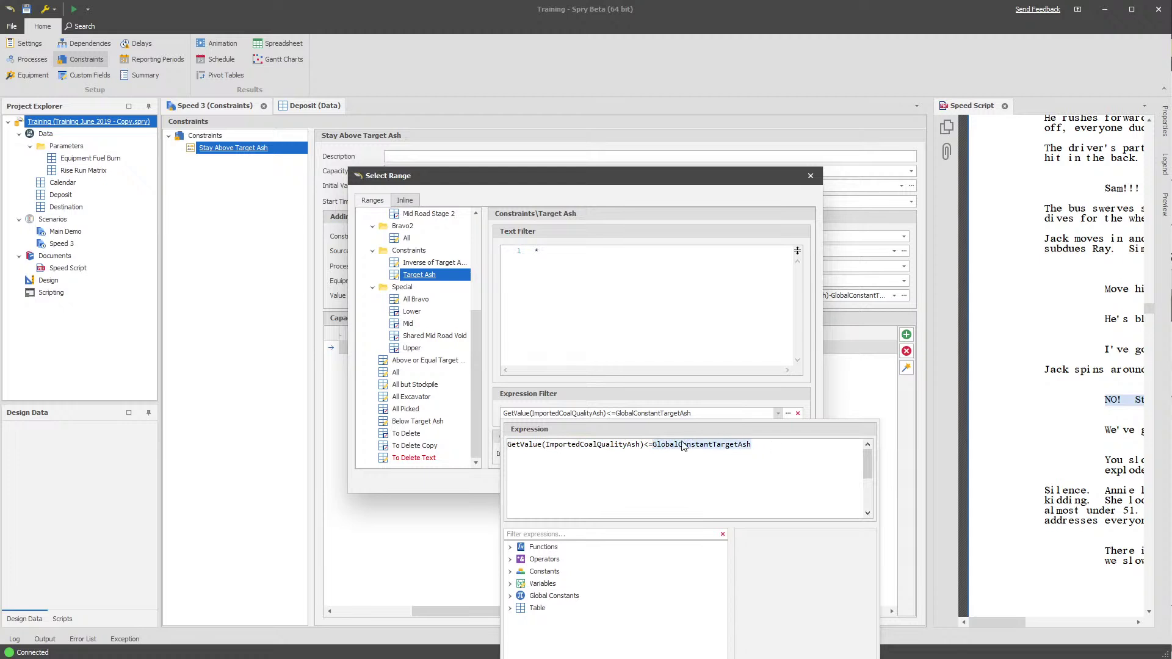
pyautogui.moveTo(752, 445); pyautogui.dragTo(475, 441)
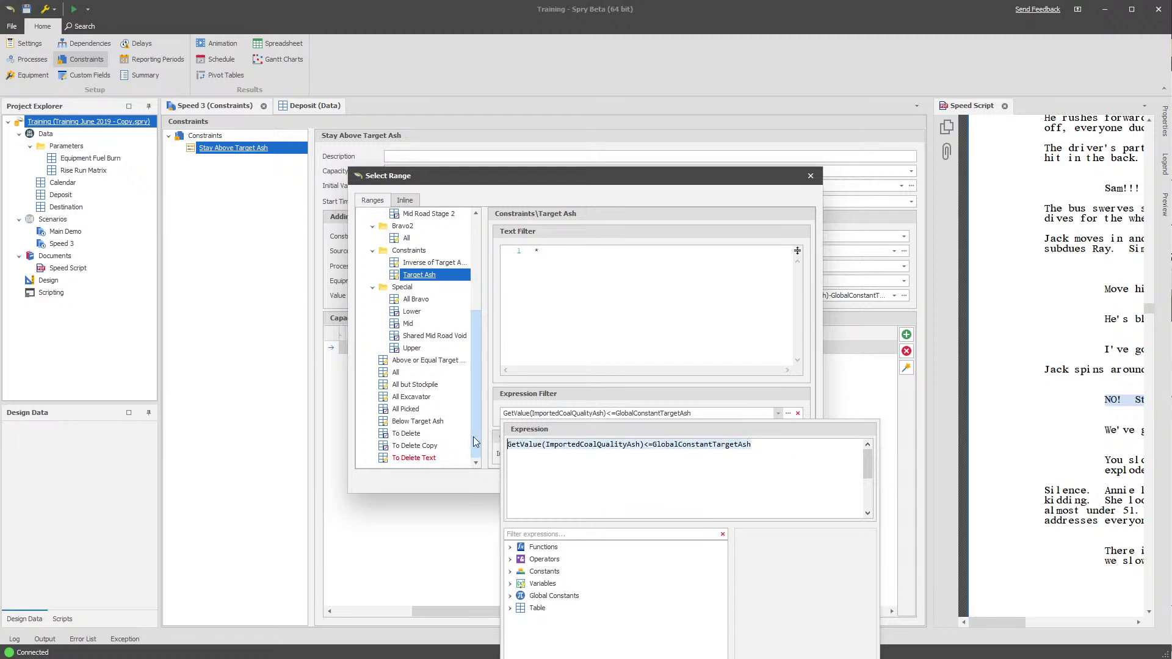
pyautogui.click(773, 449)
pyautogui.click(656, 284)
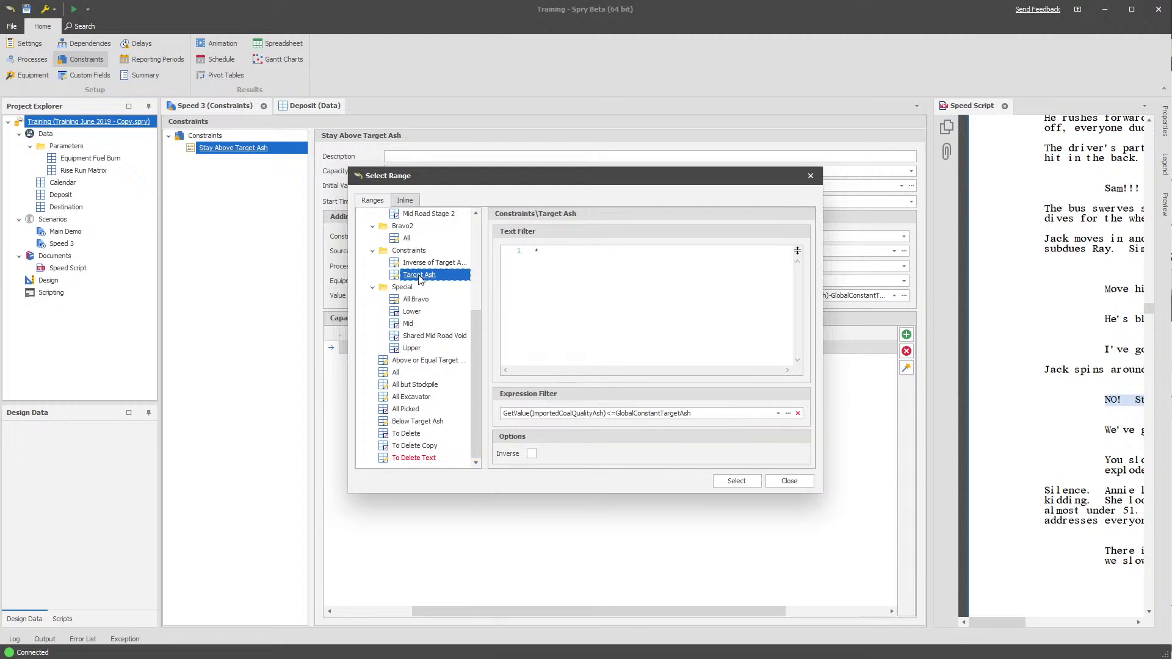
# Assign the Constraints\Target Ash range as the adding Source Range, and restore the inline Not In Range definition.
pyautogui.click(736, 481)
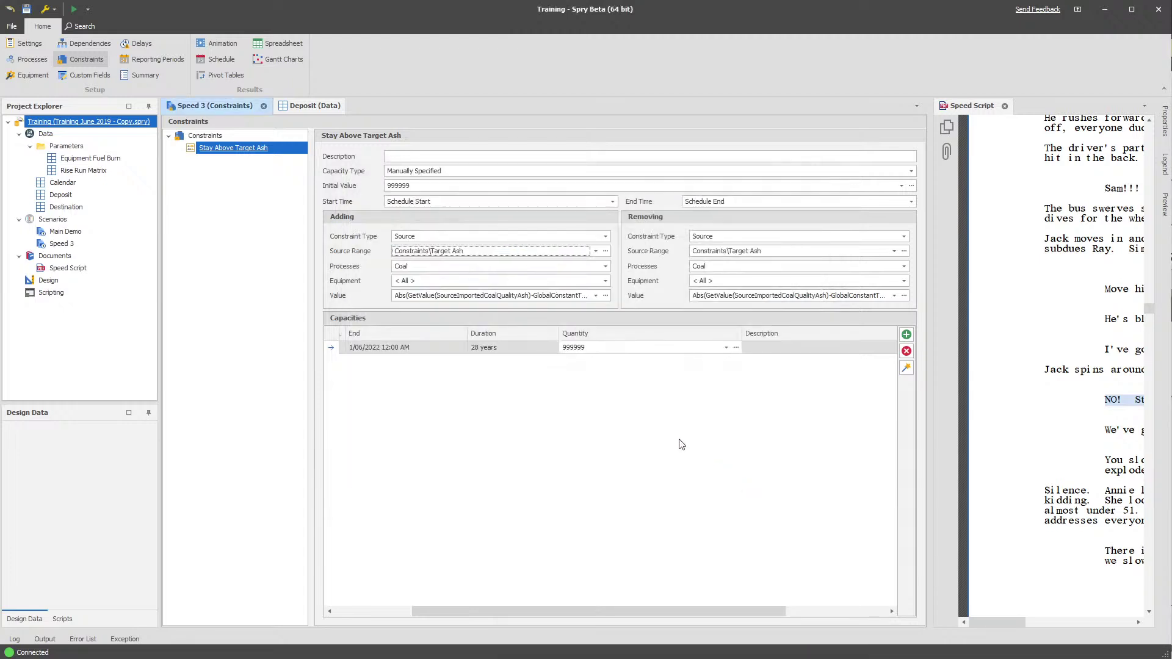
pyautogui.click(431, 252)
pyautogui.click(373, 386)
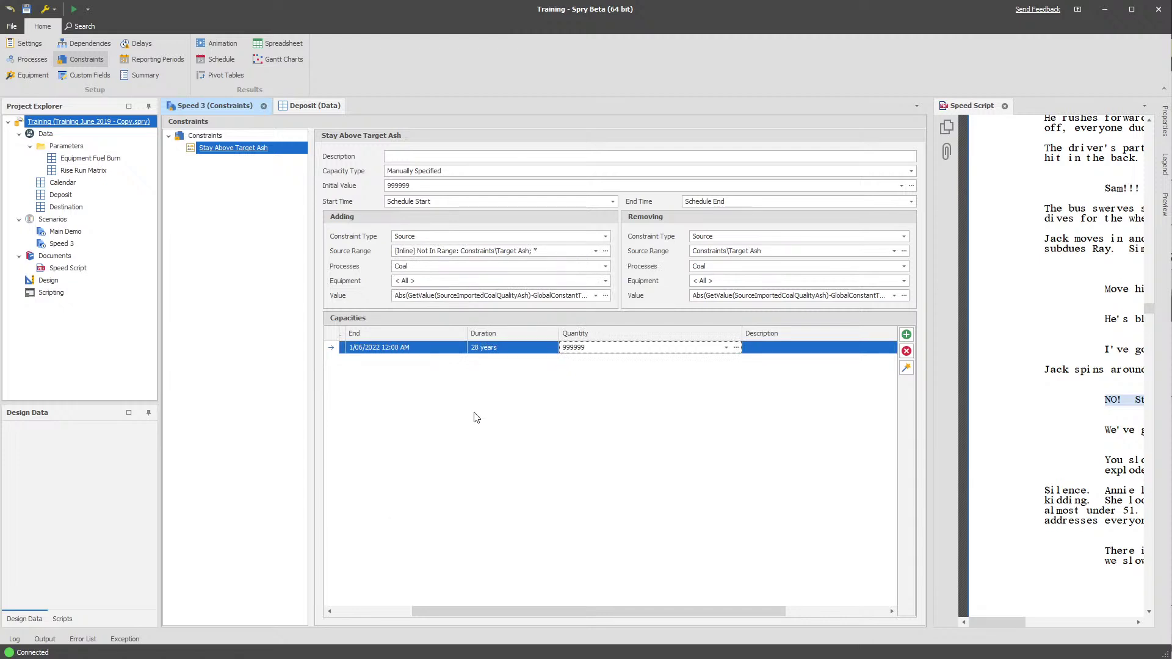
# Review the inline Source Range and Value expression for adding, and the Source Range for removing.
pyautogui.click(440, 254)
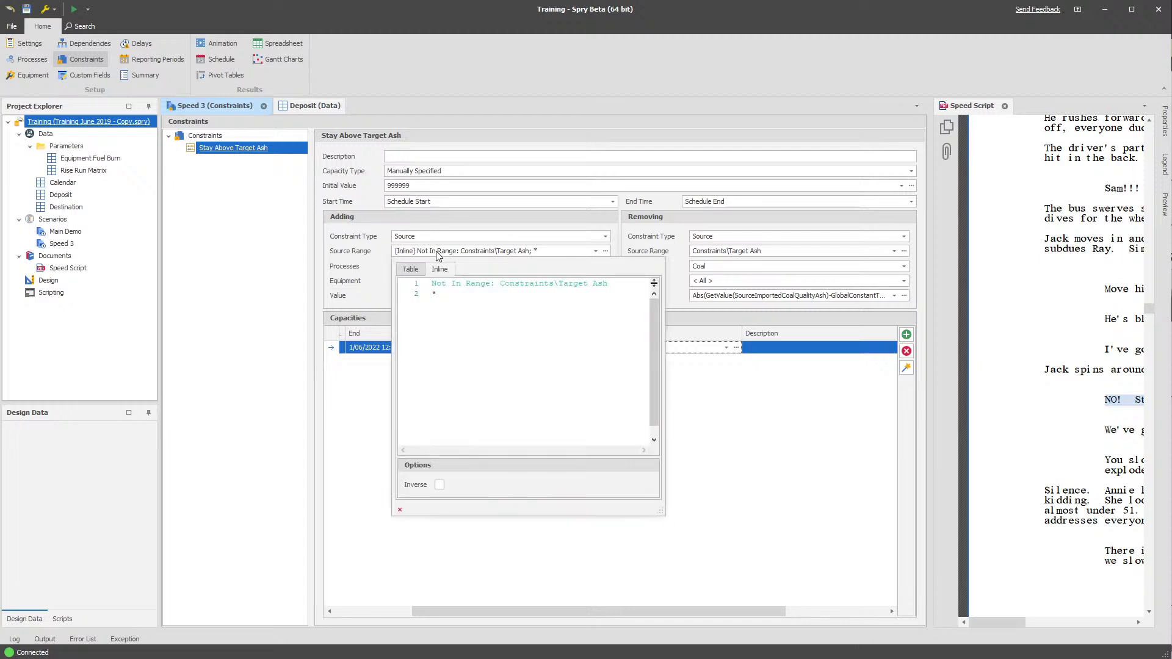
pyautogui.click(478, 250)
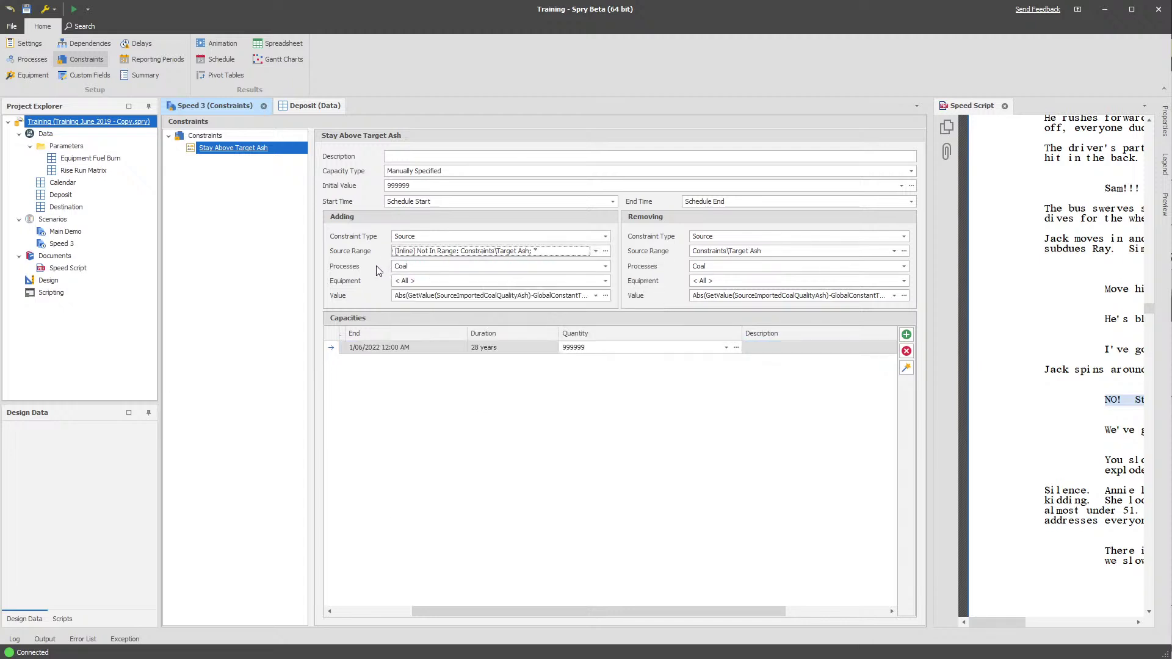
pyautogui.click(439, 297)
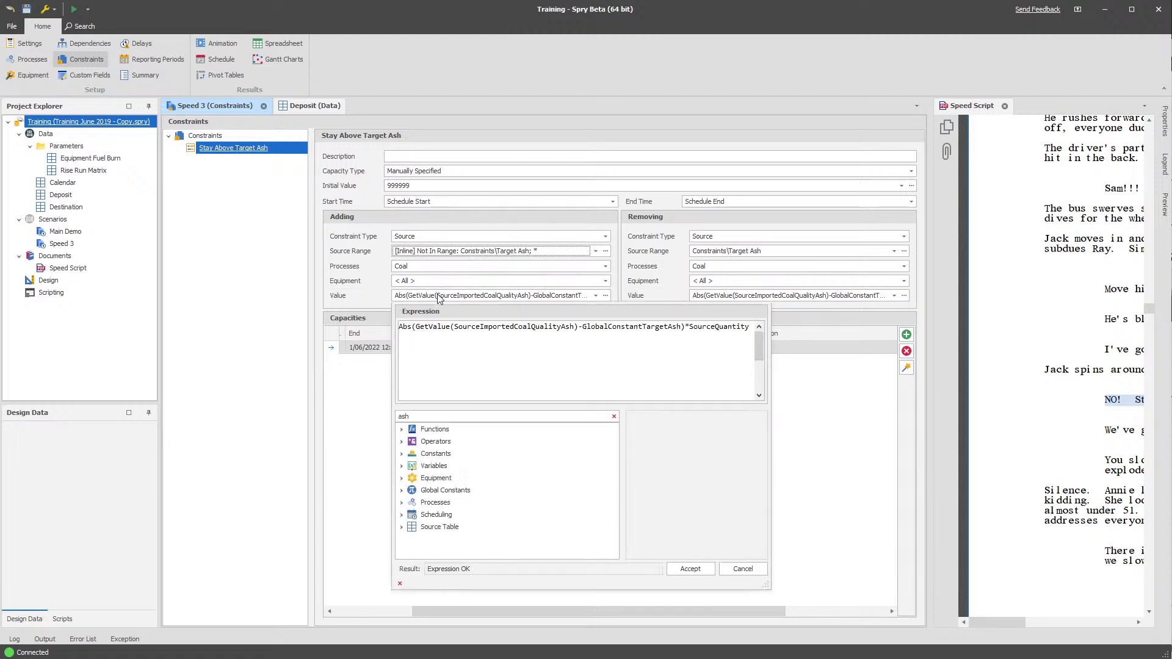
pyautogui.click(570, 295)
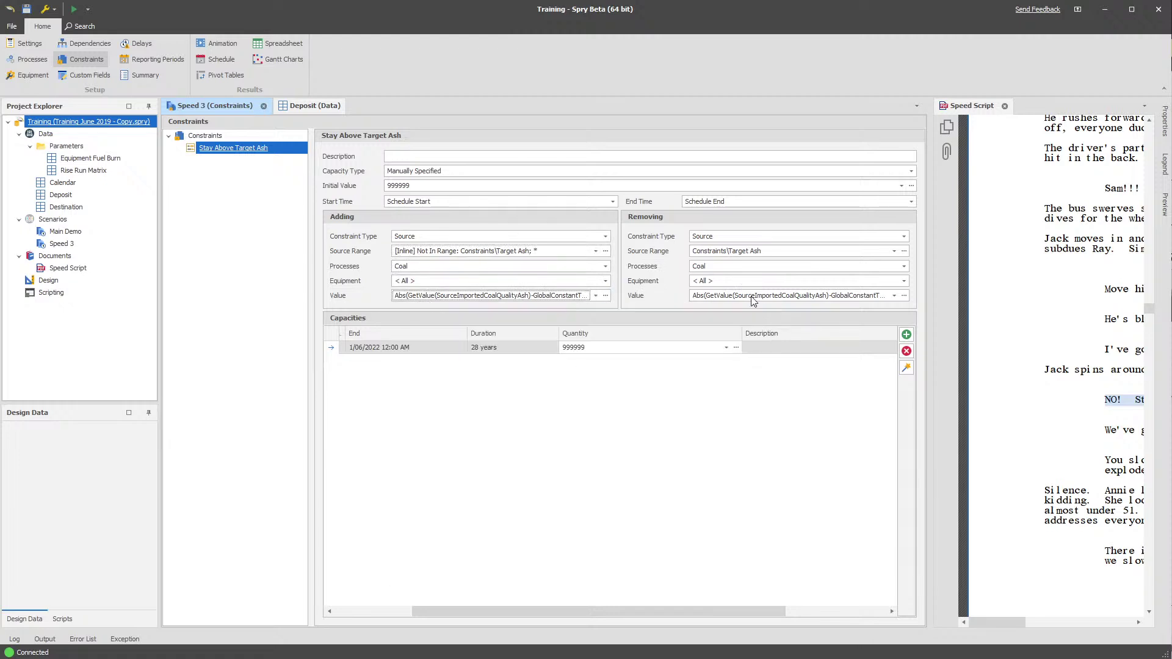
pyautogui.click(739, 253)
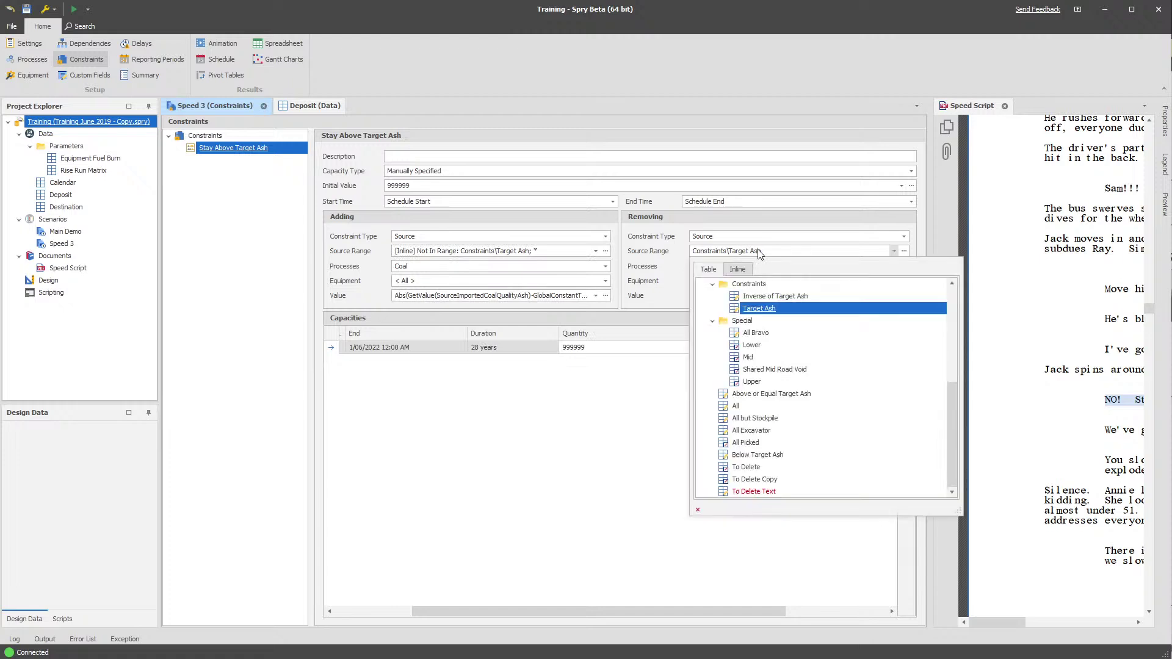
pyautogui.click(739, 253)
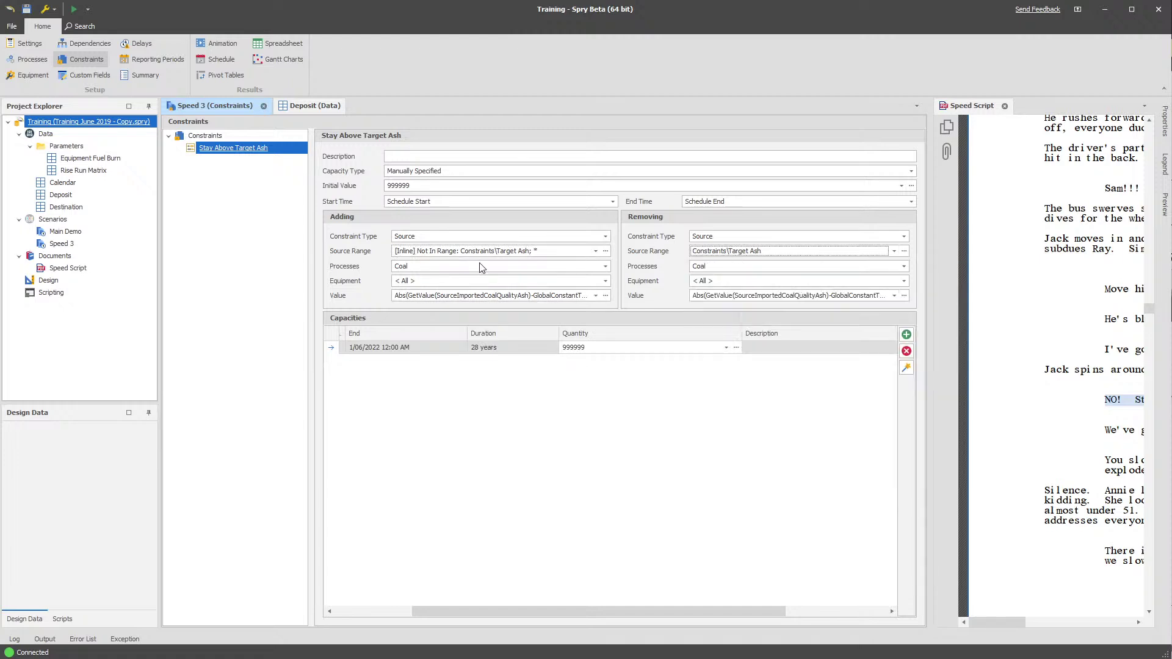
# Examine the adding Value expression, including its Abs function, and compare it with the removing Value expression.
pyautogui.click(413, 297)
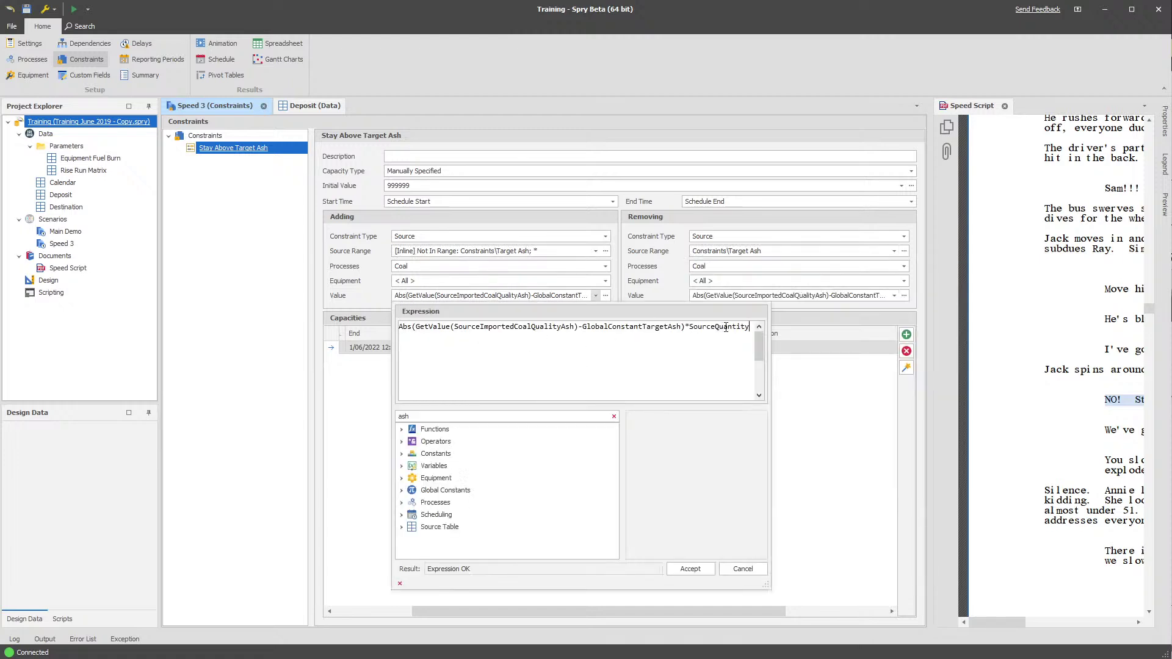
pyautogui.moveTo(752, 327); pyautogui.dragTo(348, 330)
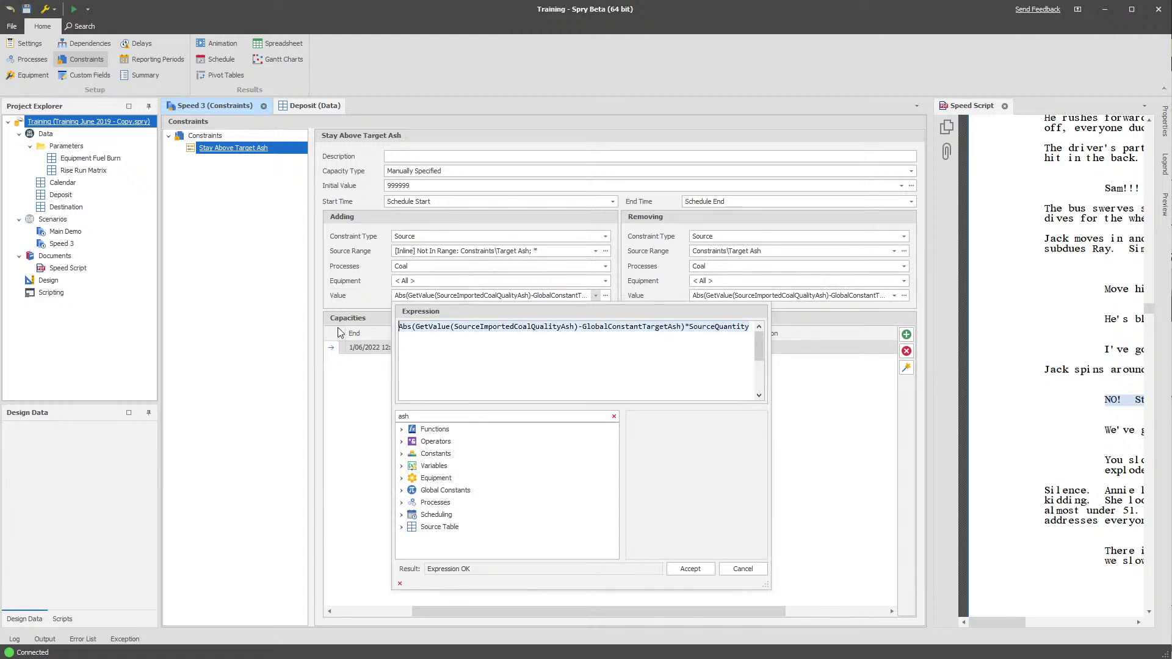
pyautogui.click(416, 329)
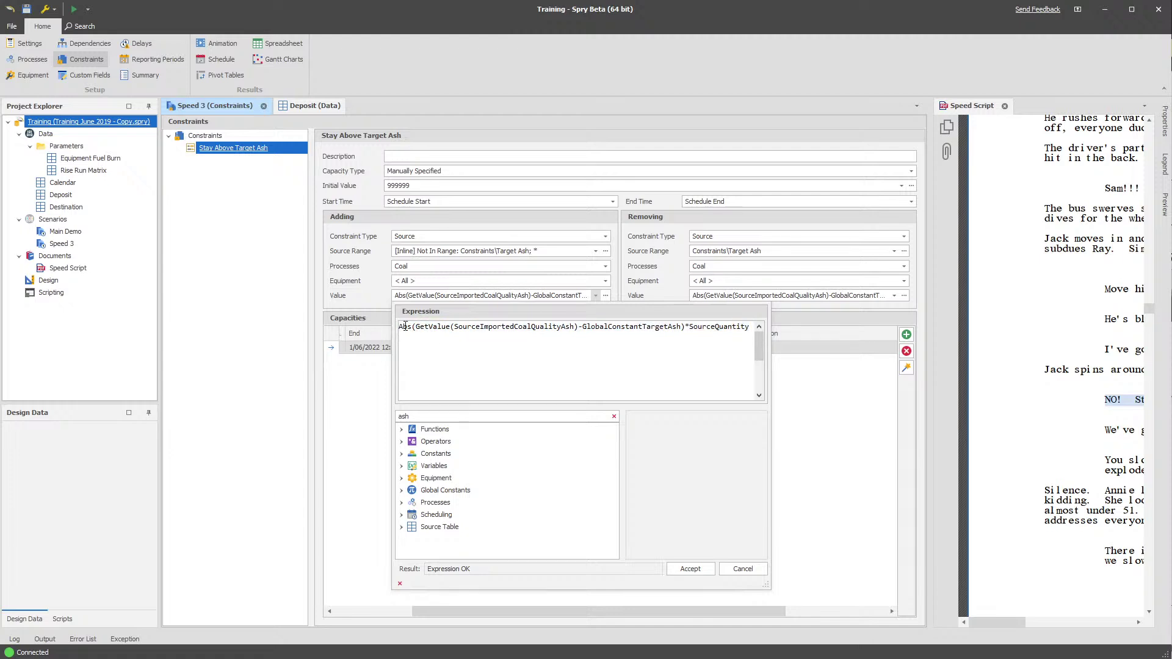
pyautogui.moveTo(413, 328); pyautogui.dragTo(397, 329)
pyautogui.click(426, 295)
pyautogui.click(894, 296)
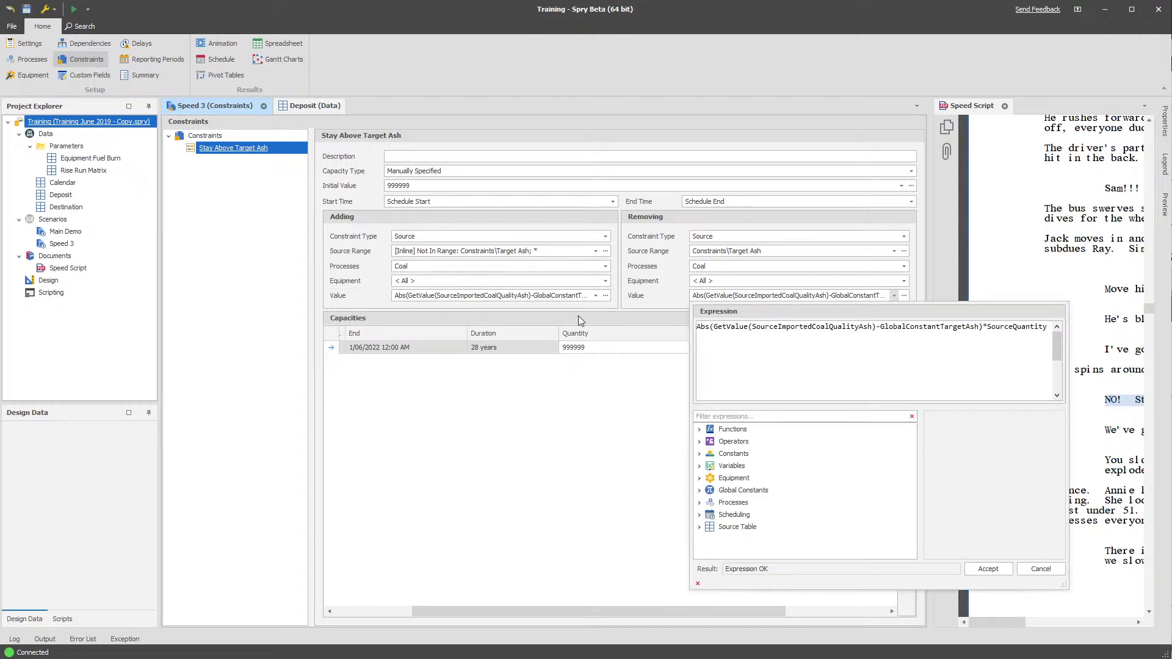
pyautogui.click(537, 305)
# Examine the GetValue(SourceImportedCoalQualityAsh) and GlobalConstantTargetAsh terms in the adding Value expression.
pyautogui.click(595, 296)
pyautogui.moveTo(415, 327); pyautogui.dragTo(578, 331)
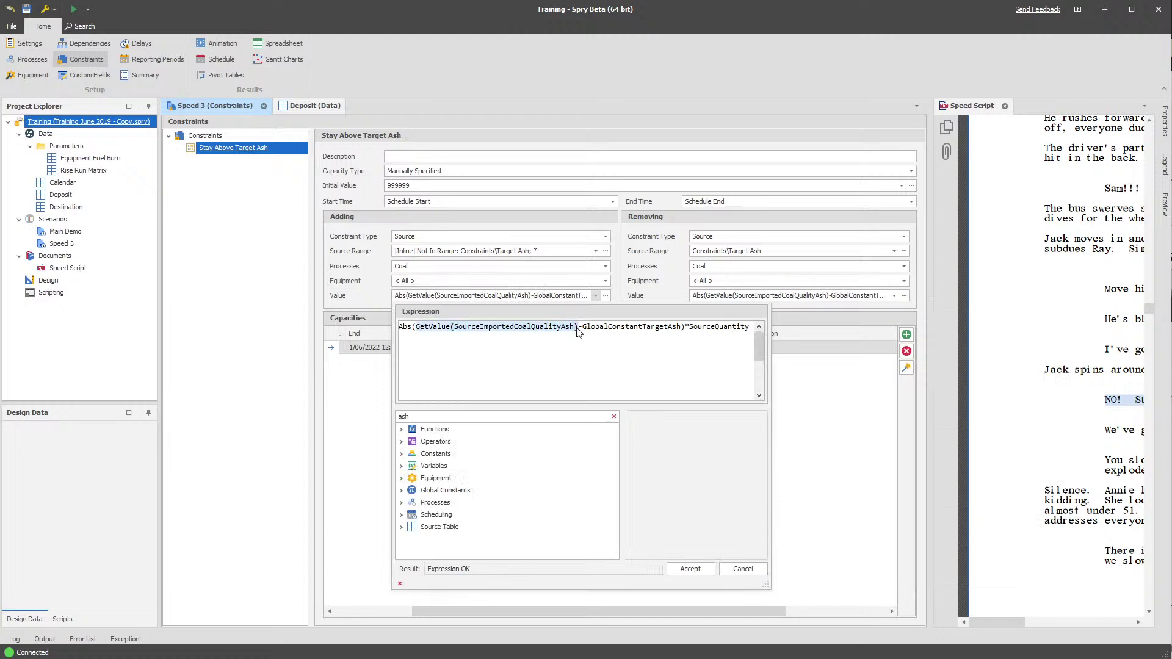
pyautogui.doubleClick(617, 330)
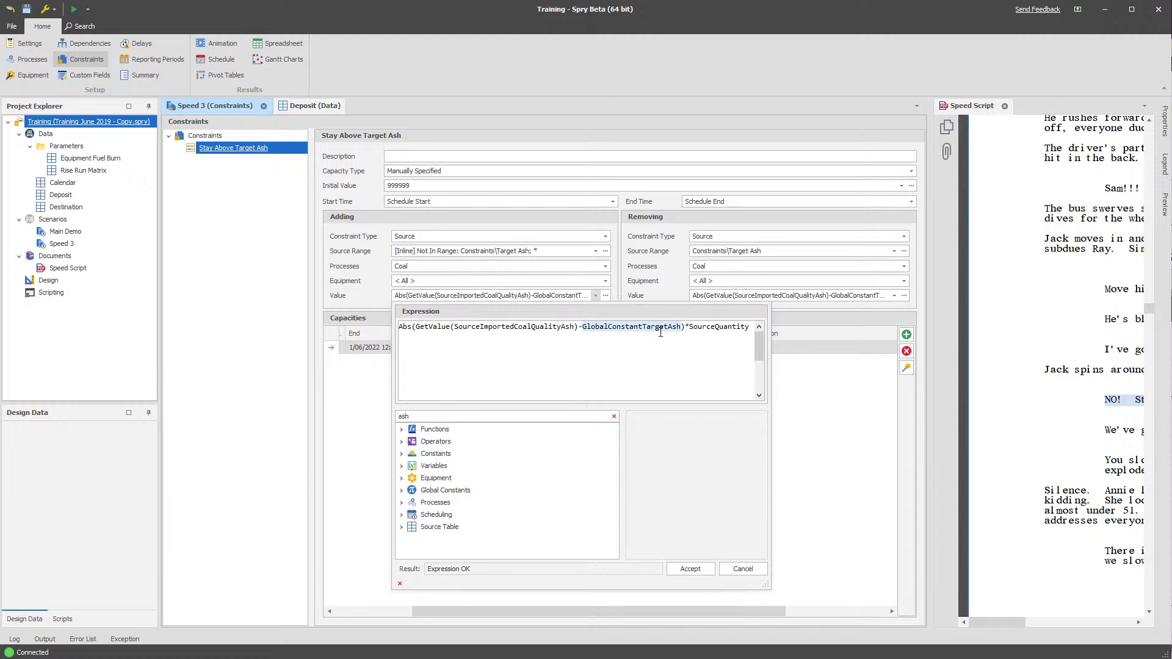
pyautogui.moveTo(415, 328); pyautogui.dragTo(580, 327)
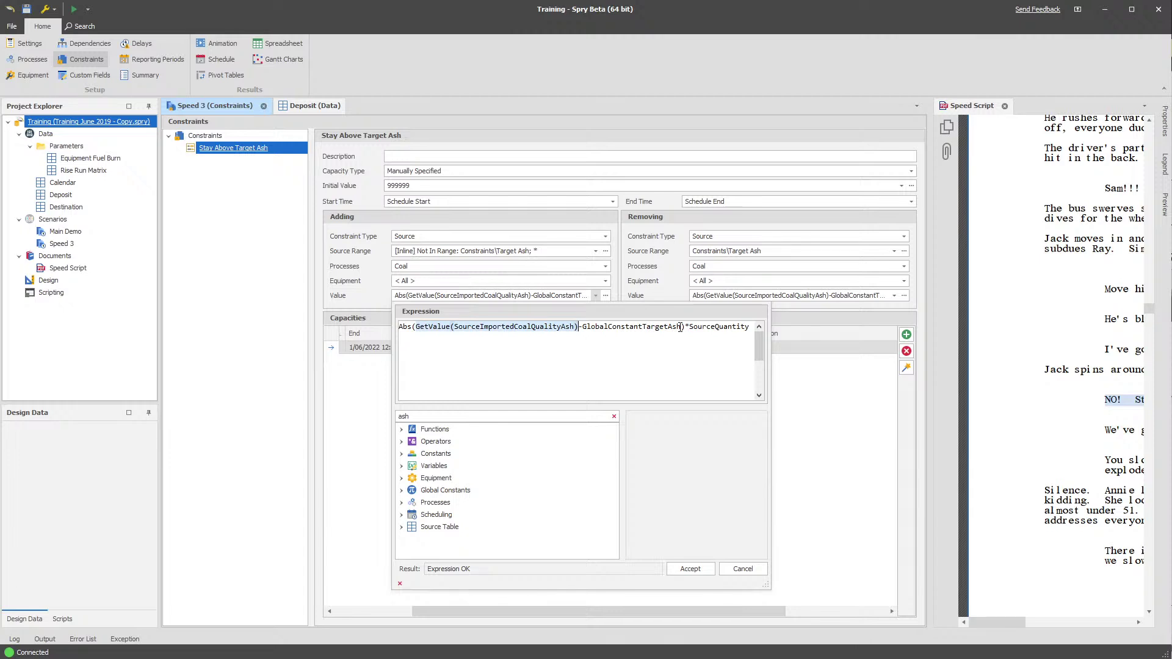
pyautogui.doubleClick(658, 328)
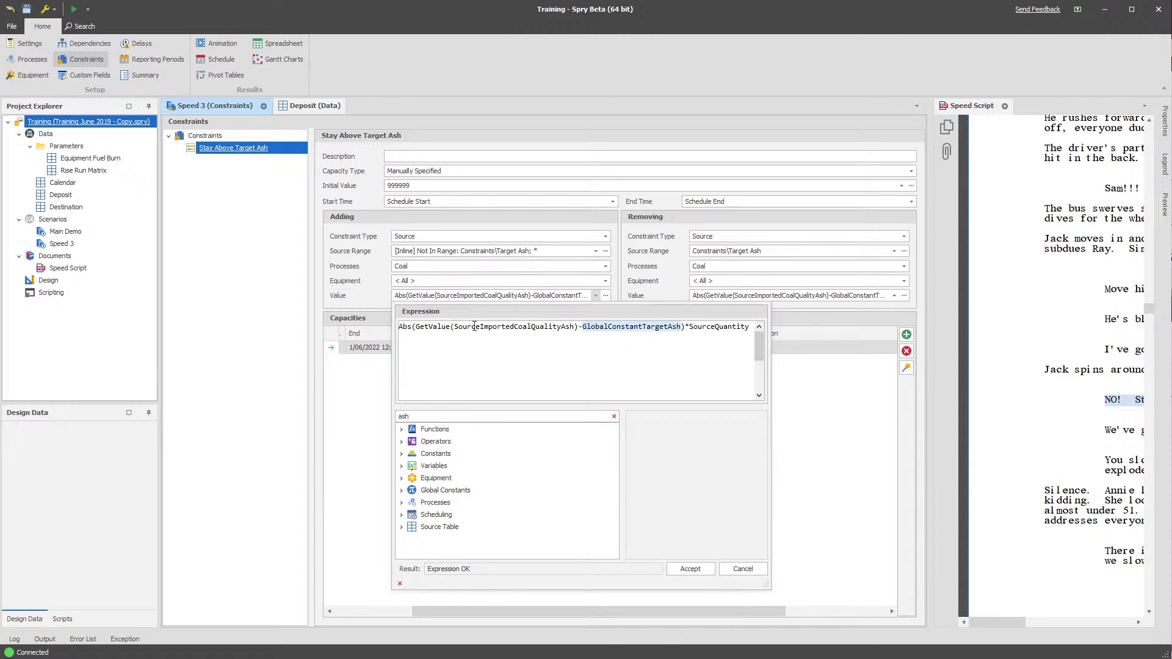
pyautogui.click(681, 326)
pyautogui.moveTo(681, 327); pyautogui.dragTo(583, 328)
pyautogui.press('Escape')
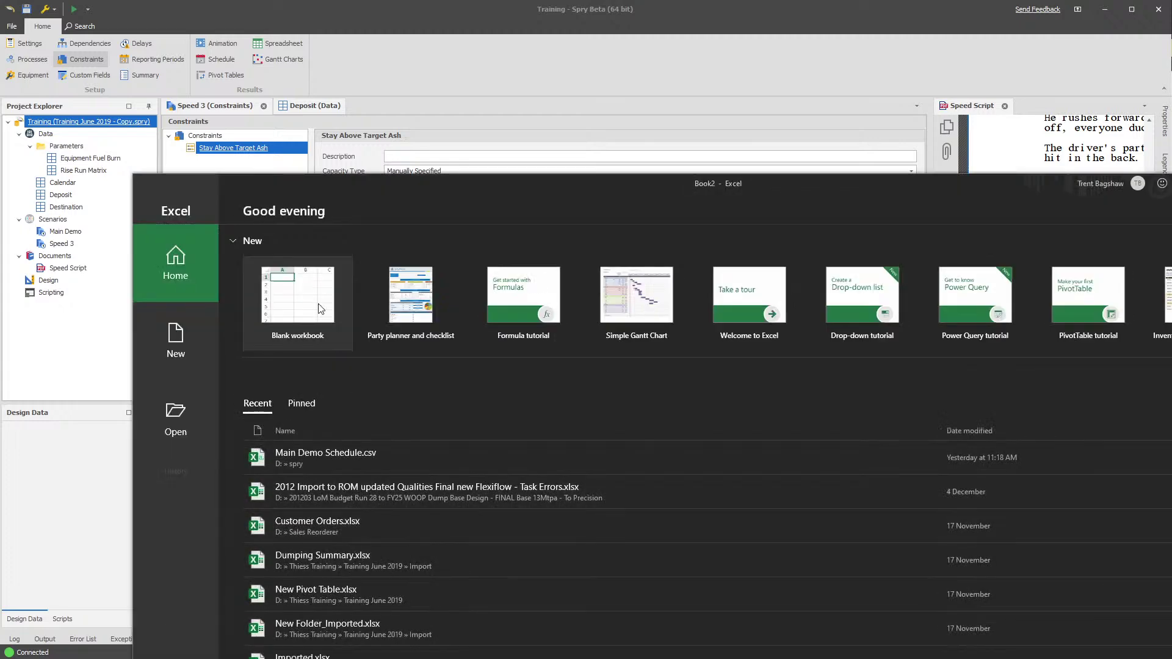
# Create a blank workbook in Excel and enter 1000 in B2 and 0.08 in C2.
pyautogui.click(320, 310)
pyautogui.moveTo(475, 183); pyautogui.dragTo(454, 62)
pyautogui.click(204, 217)
pyautogui.write('1000')
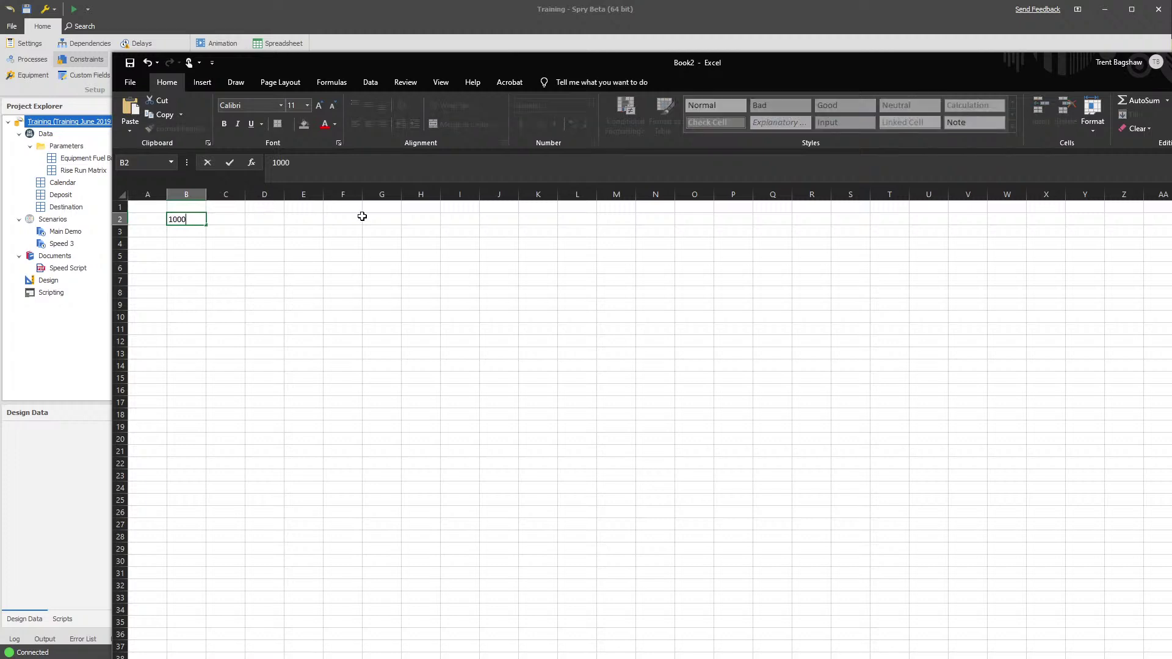
pyautogui.press('Return')
pyautogui.hscroll(1, 362, 217)
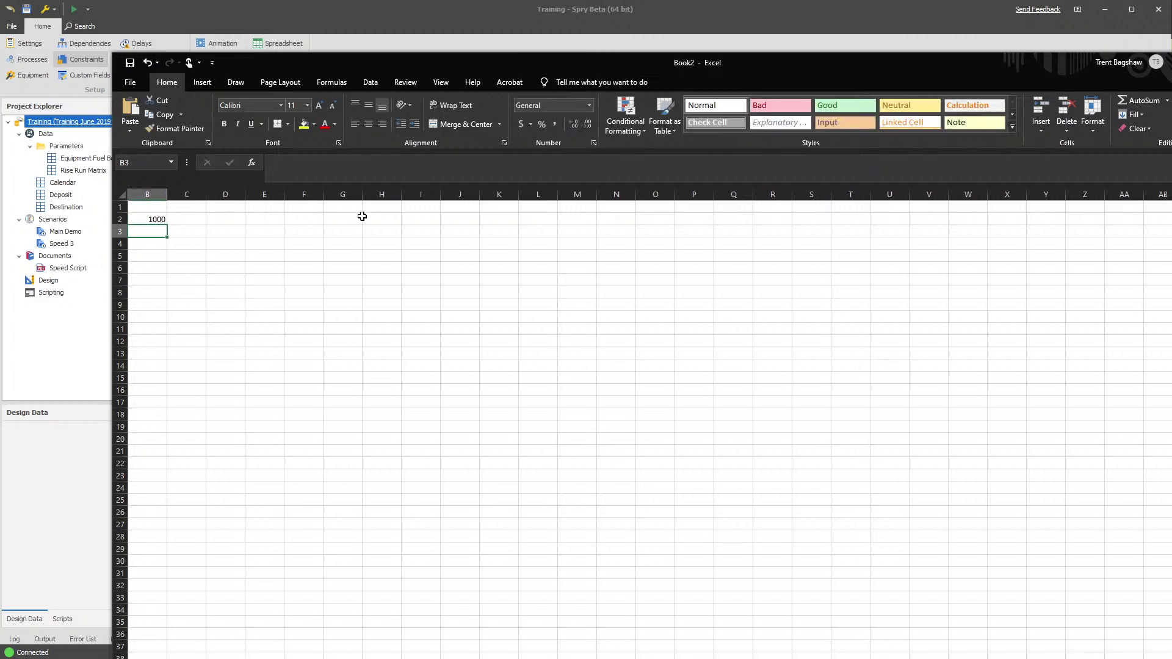
pyautogui.click(194, 219)
pyautogui.write('0.08')
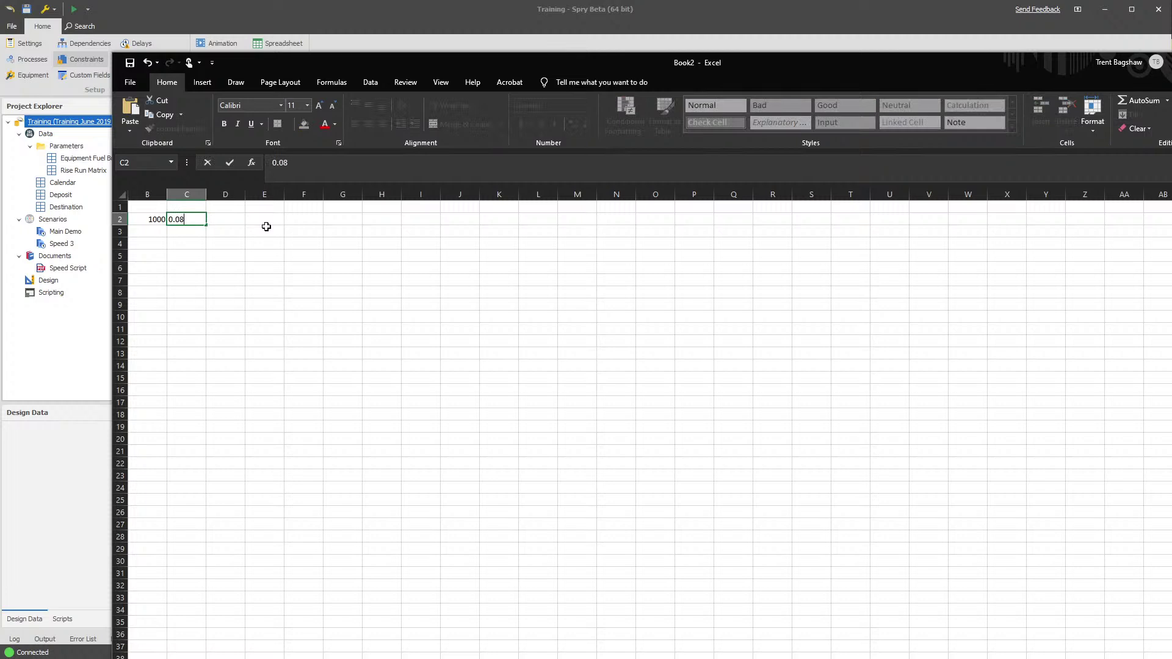
pyautogui.press('Return')
pyautogui.hscroll(-1, 266, 227)
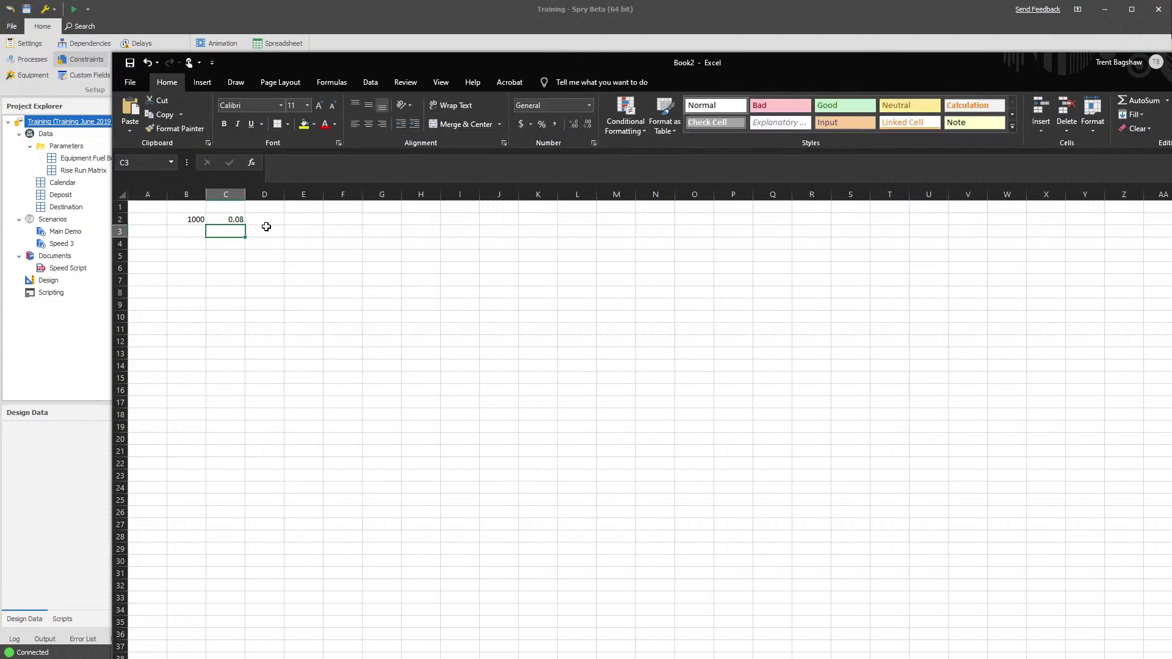
# Enter a second example row with 1000 in B3 and 0.1 in C3.
pyautogui.click(183, 233)
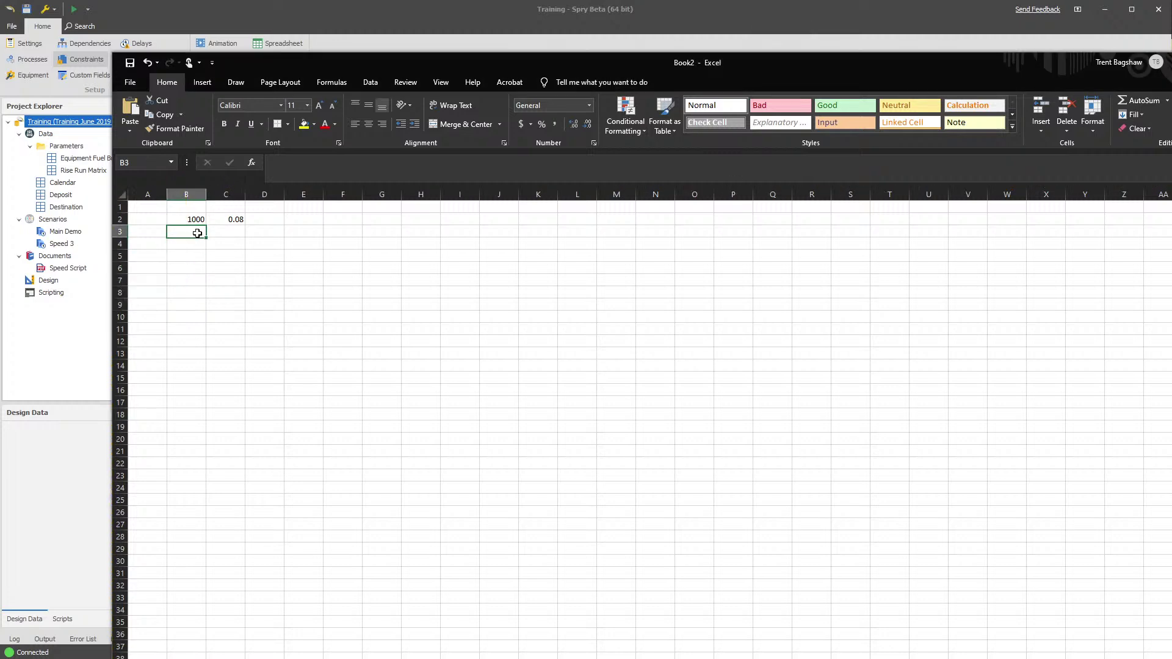
pyautogui.write('1000')
pyautogui.press('Tab')
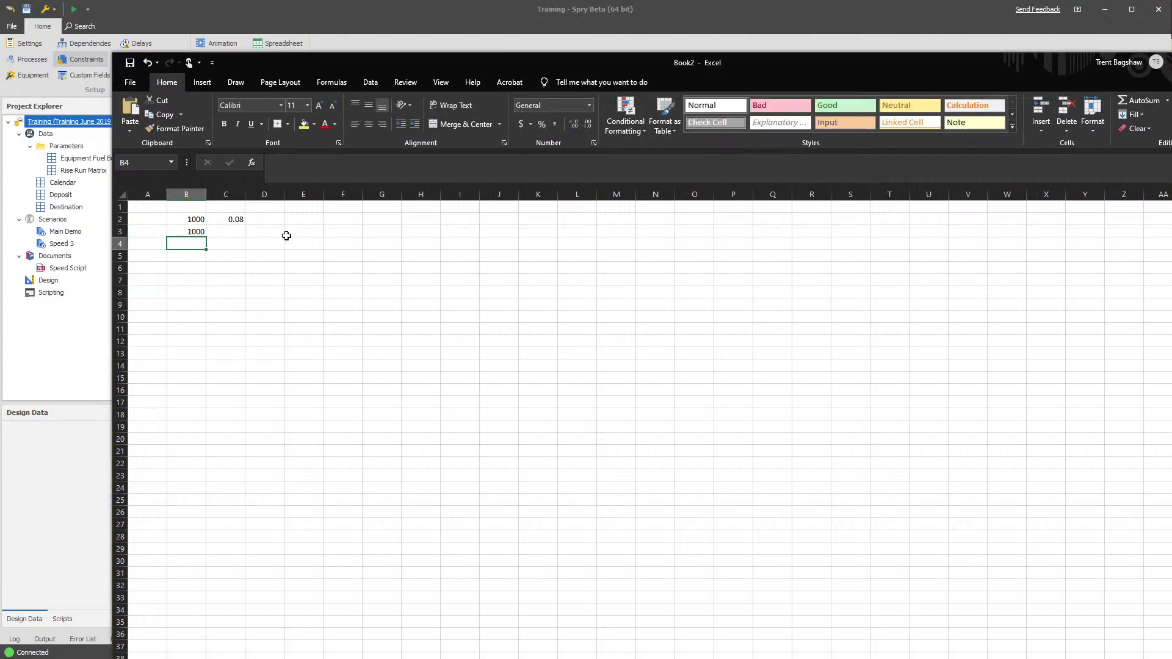
pyautogui.write('0.1')
pyautogui.press('Return')
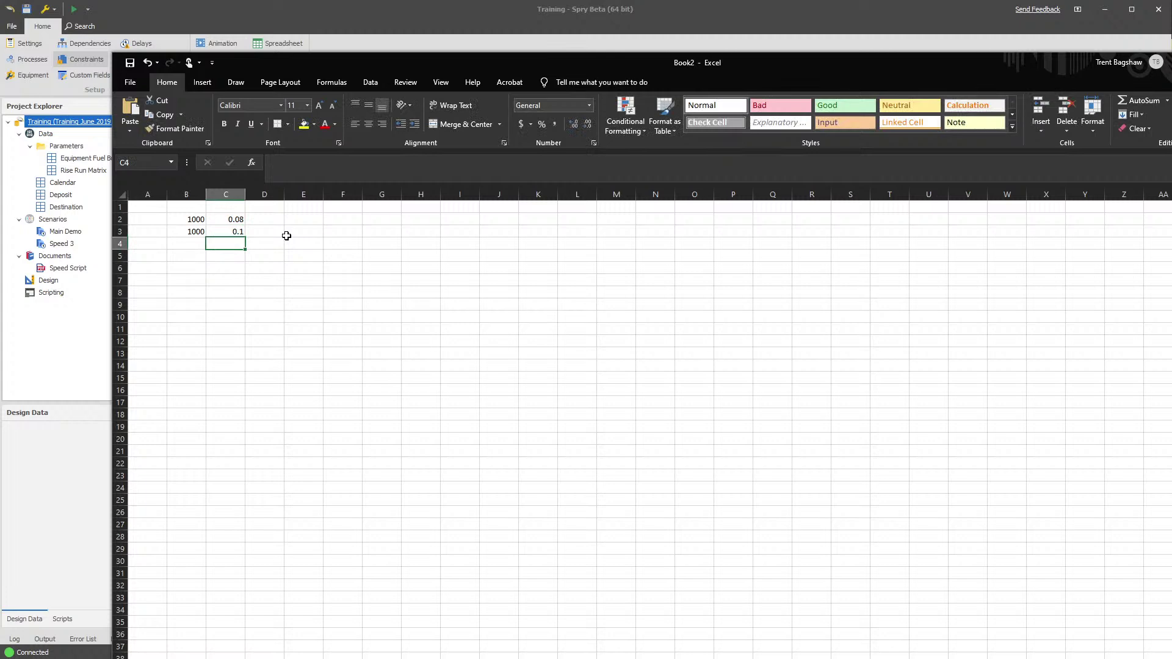
pyautogui.press('Left')
pyautogui.write('=')
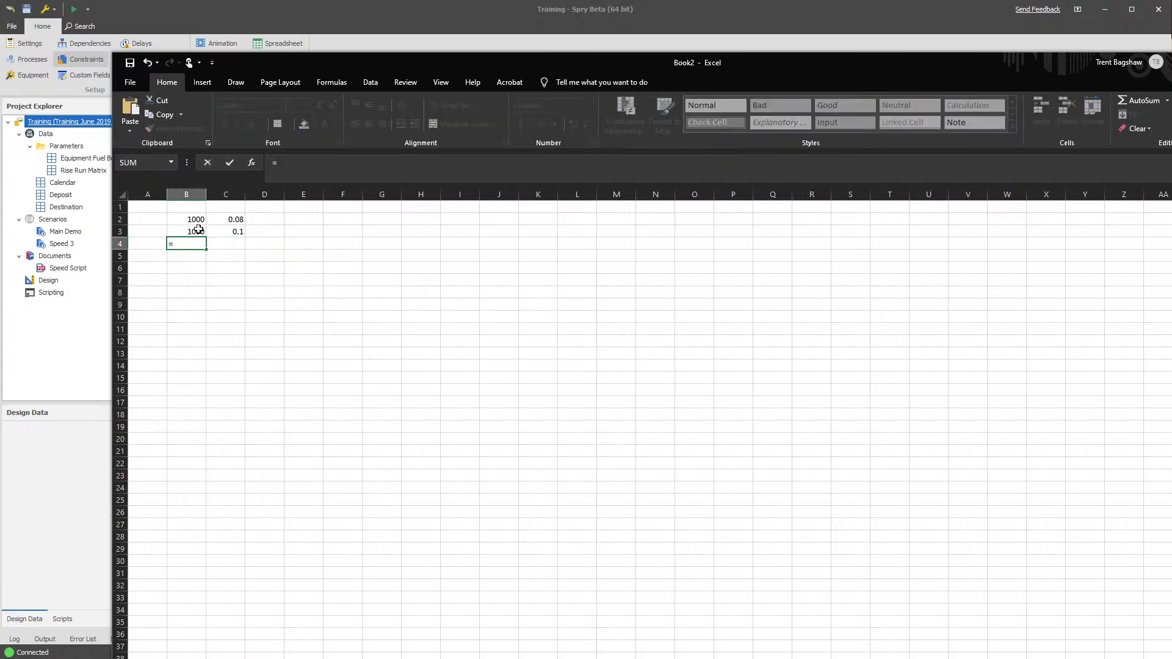
pyautogui.press('Escape')
pyautogui.click(269, 221)
pyautogui.write('=')
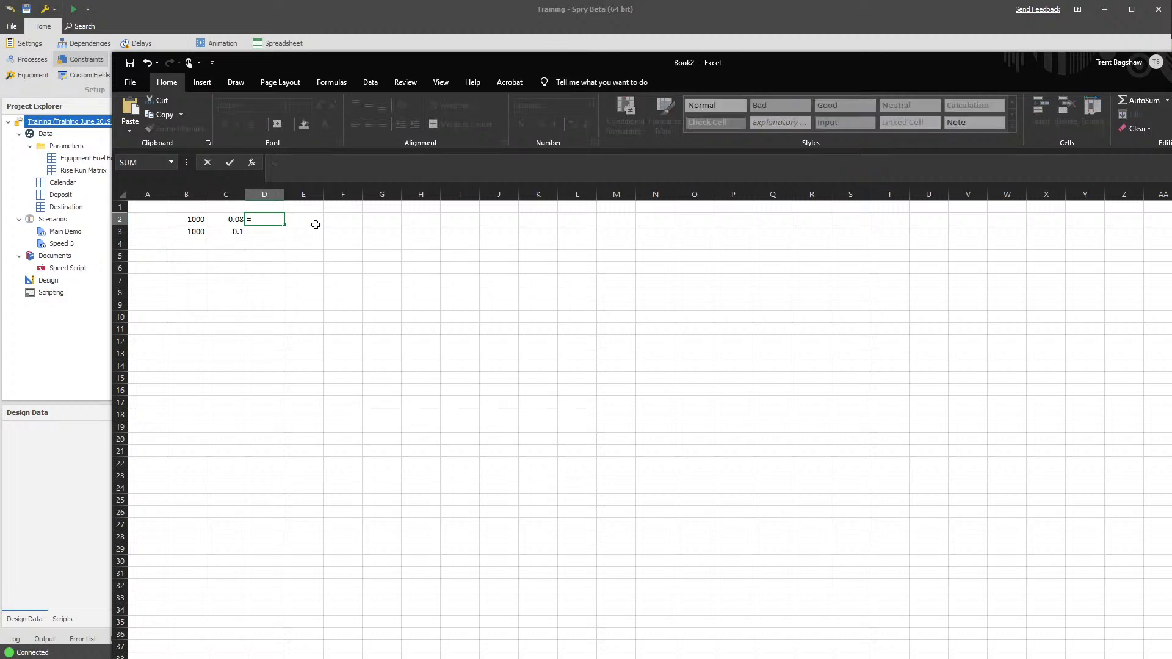
pyautogui.write('Sum(')
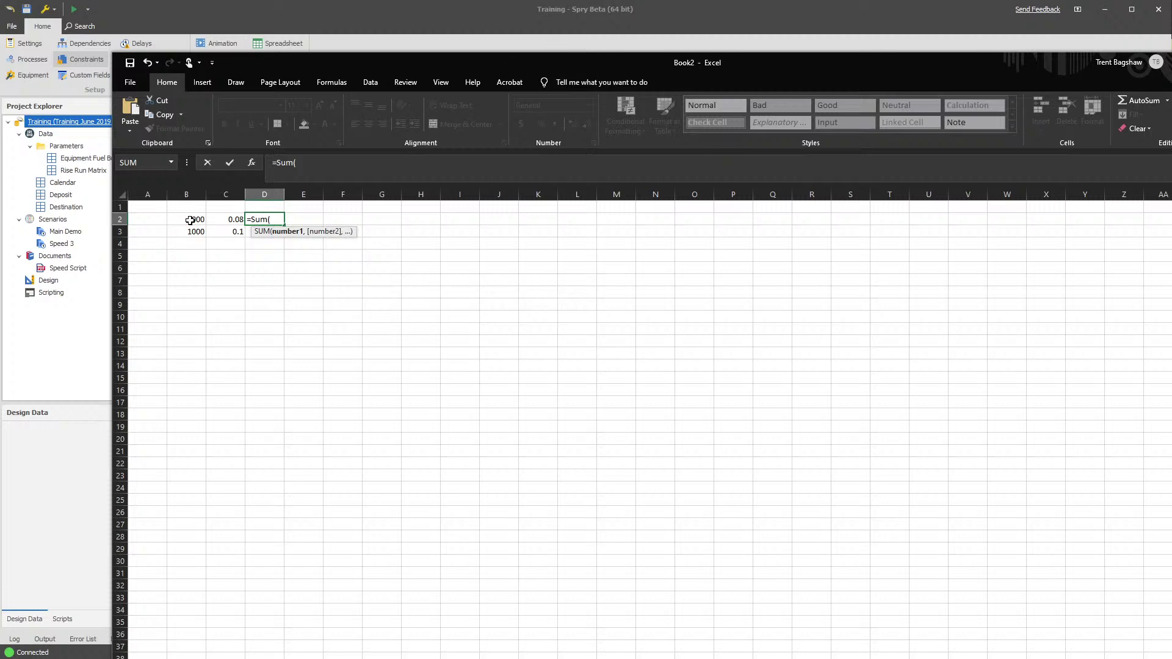
pyautogui.moveTo(190, 221); pyautogui.dragTo(182, 235)
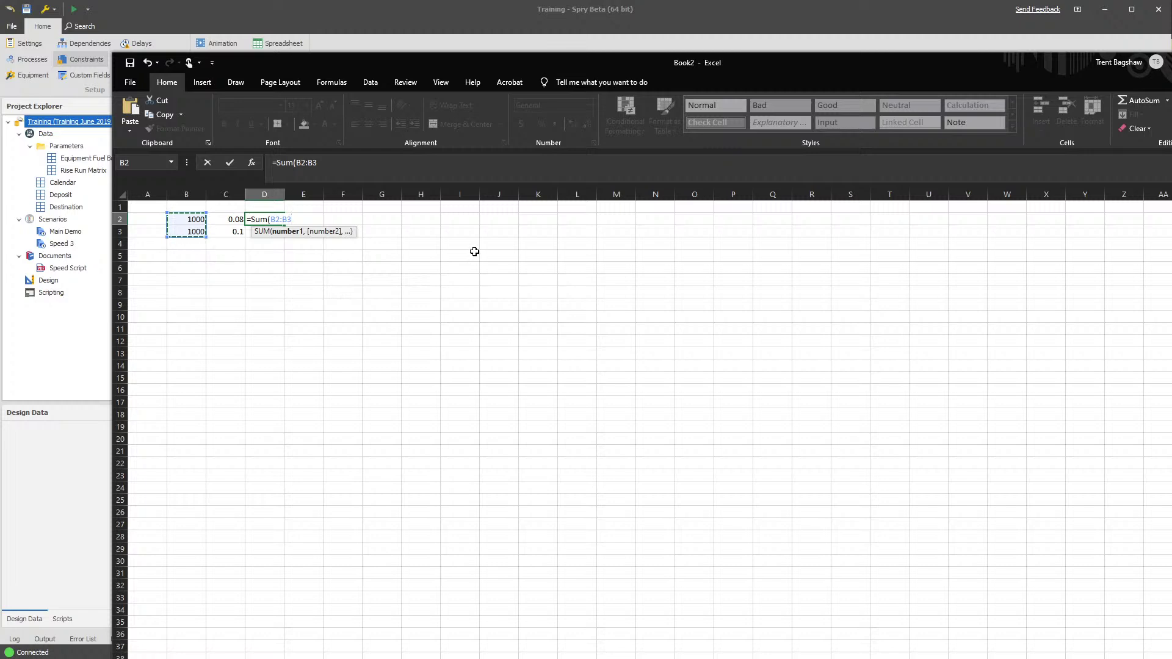
pyautogui.press('Escape')
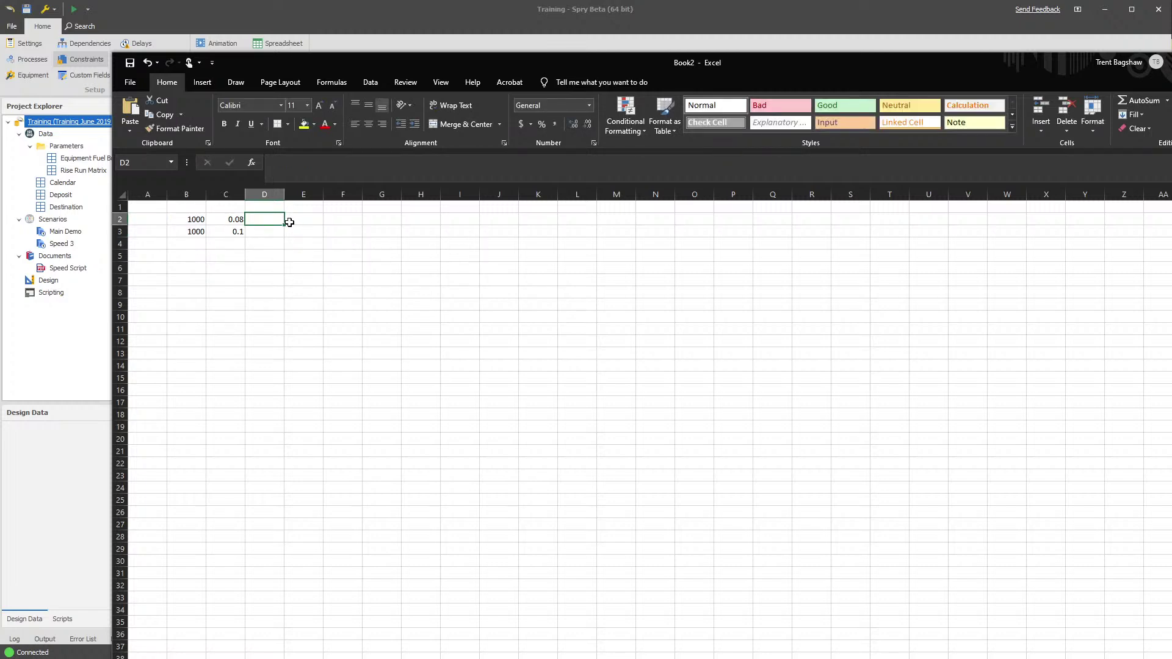
pyautogui.write('=')
pyautogui.click(222, 219)
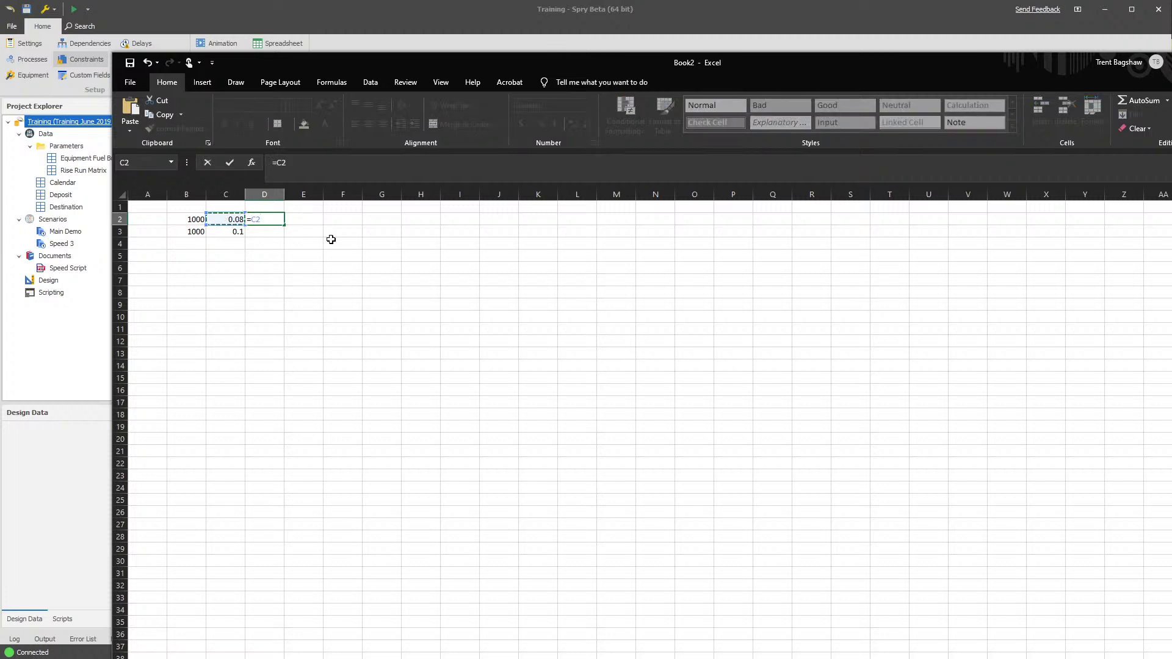
pyautogui.press('Escape')
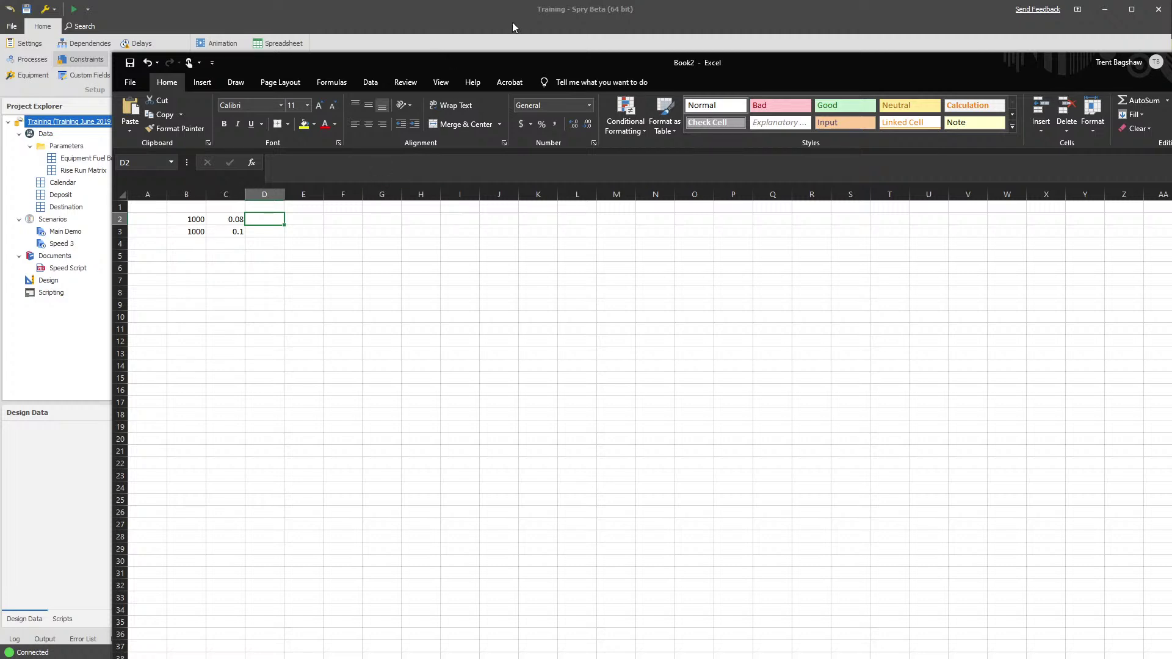
pyautogui.click(477, 22)
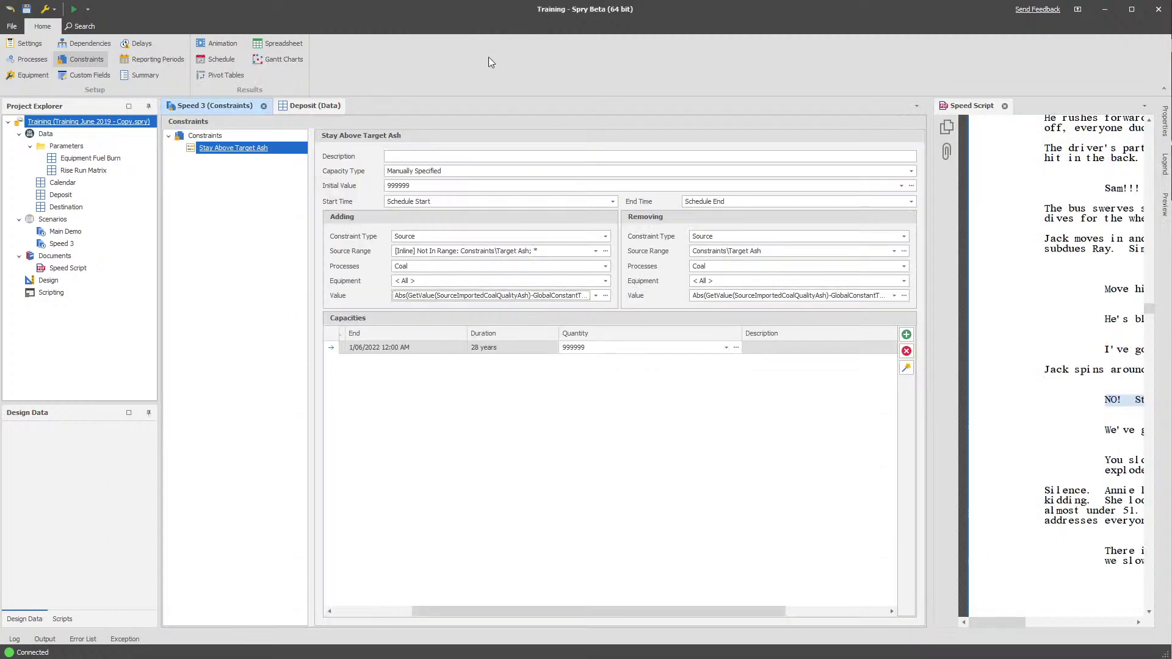
pyautogui.hotkey('alt', 'Tab')
# Enter 0.09 in D3 beside the second example row.
pyautogui.click(263, 255)
pyautogui.click(198, 231)
pyautogui.click(223, 253)
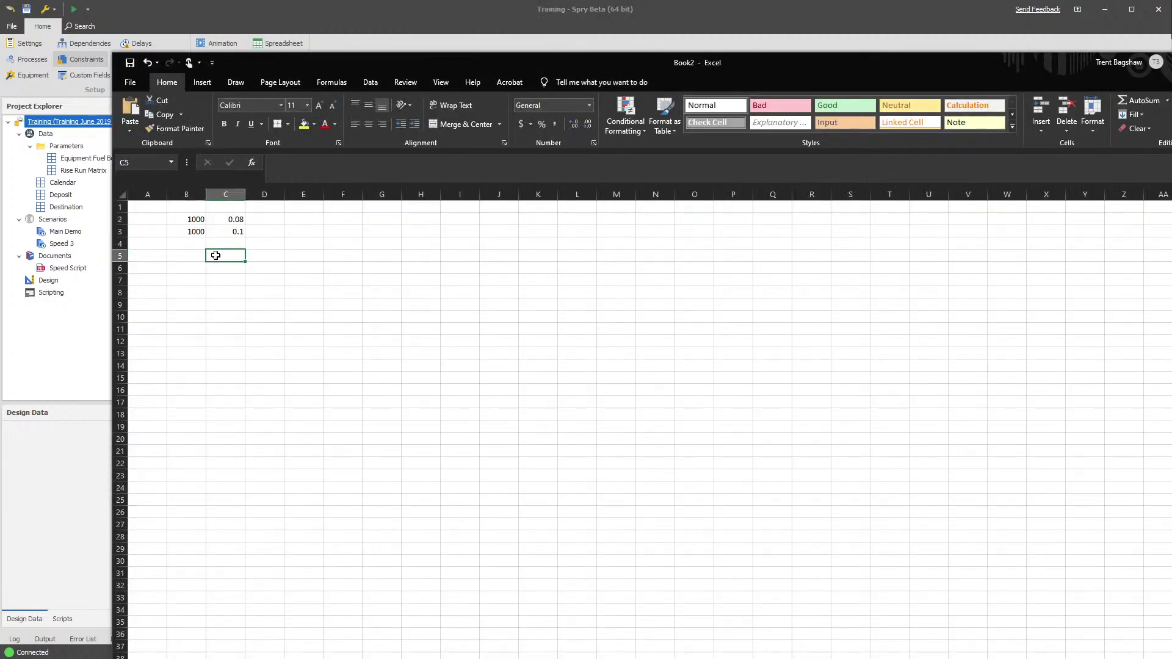
pyautogui.moveTo(194, 216); pyautogui.dragTo(223, 228)
pyautogui.hotkey('ctrl', 'c')
pyautogui.click(299, 244)
pyautogui.click(266, 232)
pyautogui.write('0.09')
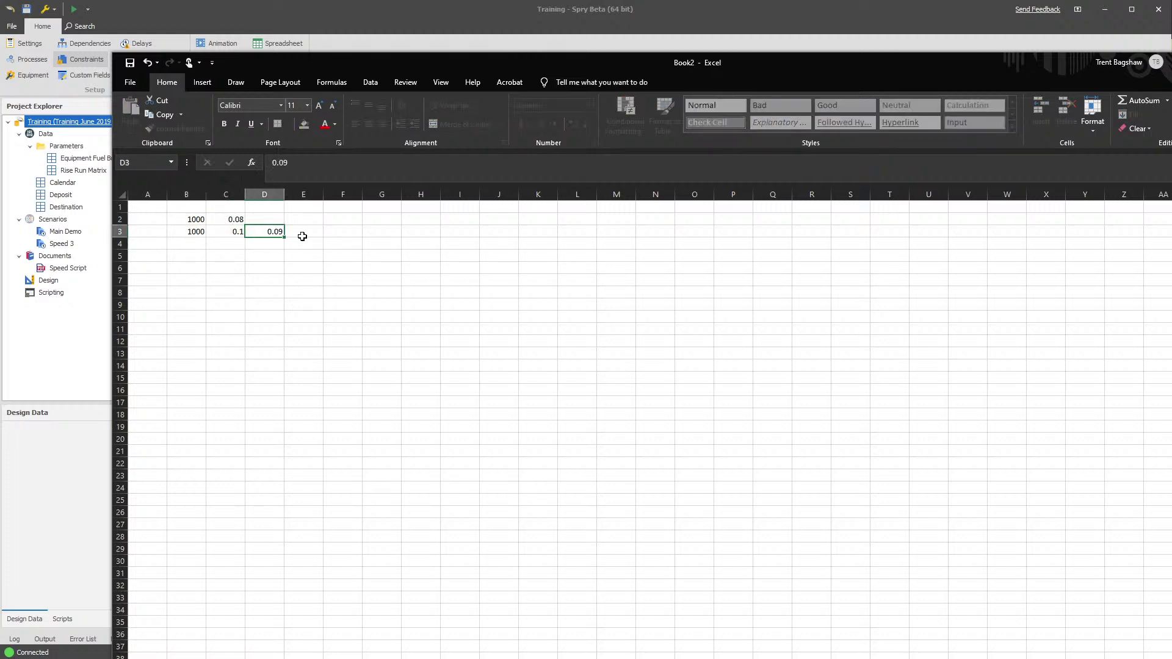
pyautogui.press('Return')
# Copy the example block B2:D3 and paste it starting at B5.
pyautogui.moveTo(192, 221); pyautogui.dragTo(269, 232)
pyautogui.hotkey('ctrl', 'c')
pyautogui.click(187, 254)
pyautogui.hotkey('ctrl', 'v')
pyautogui.click(227, 292)
pyautogui.click(184, 279)
pyautogui.click(186, 266)
pyautogui.click(188, 256)
# Change the second row of the copied block to 500 in B6 and 0.11 in C6.
pyautogui.click(190, 268)
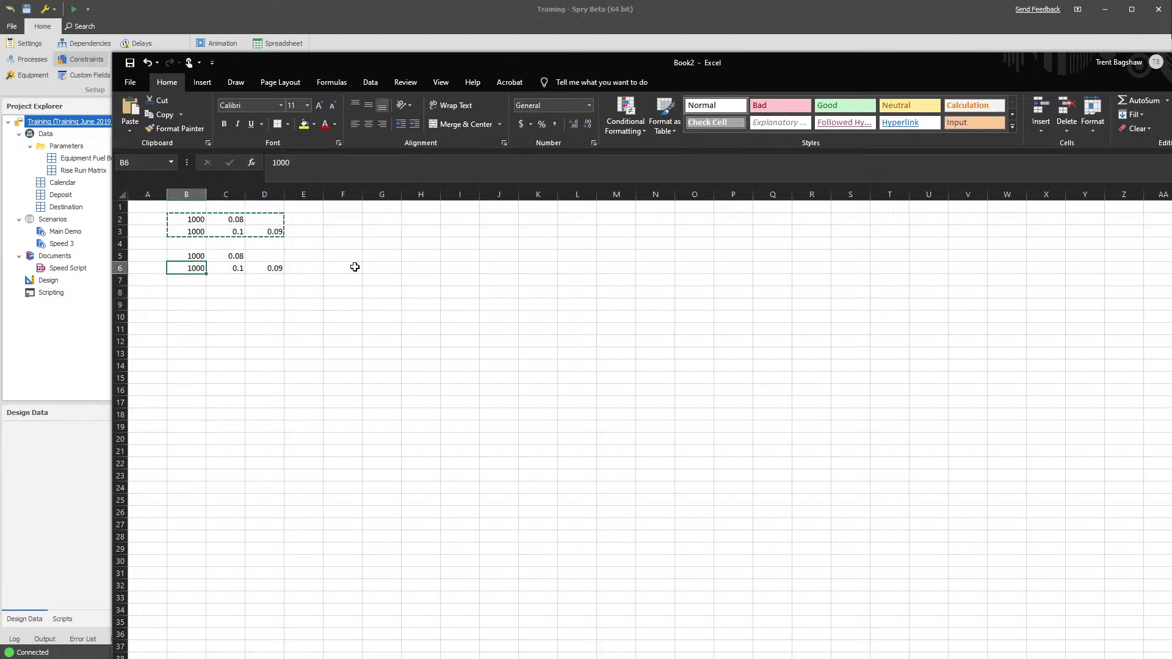
pyautogui.write('500')
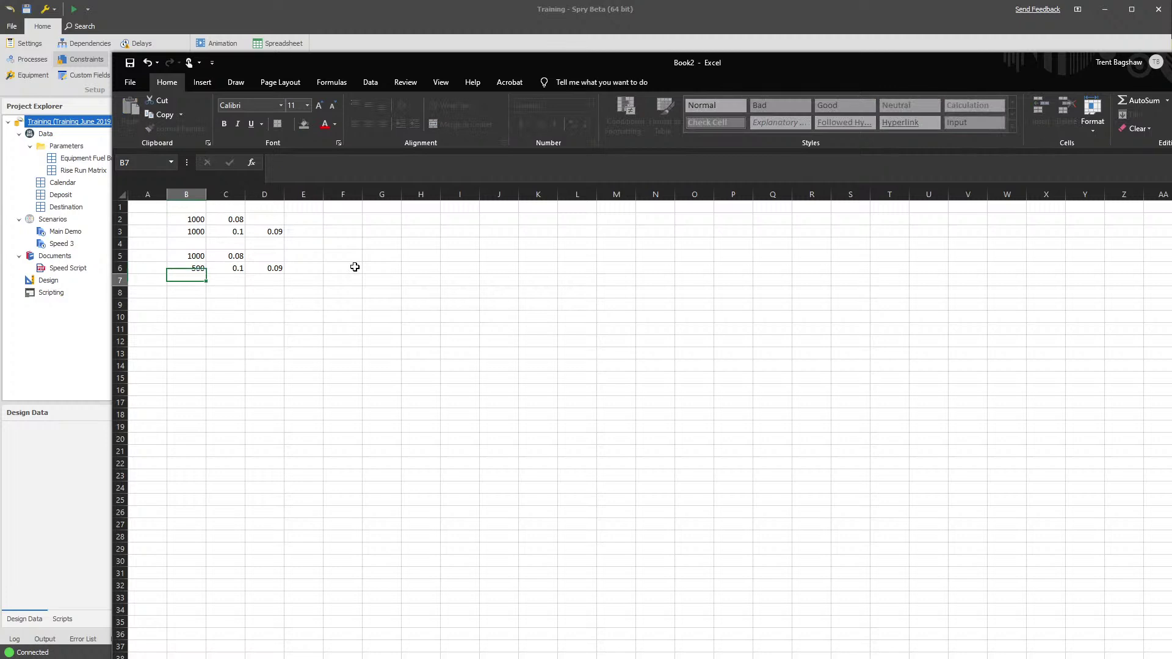
pyautogui.press('Return')
pyautogui.press('Up')
pyautogui.press('Right')
pyautogui.write('0.11')
pyautogui.press('Return')
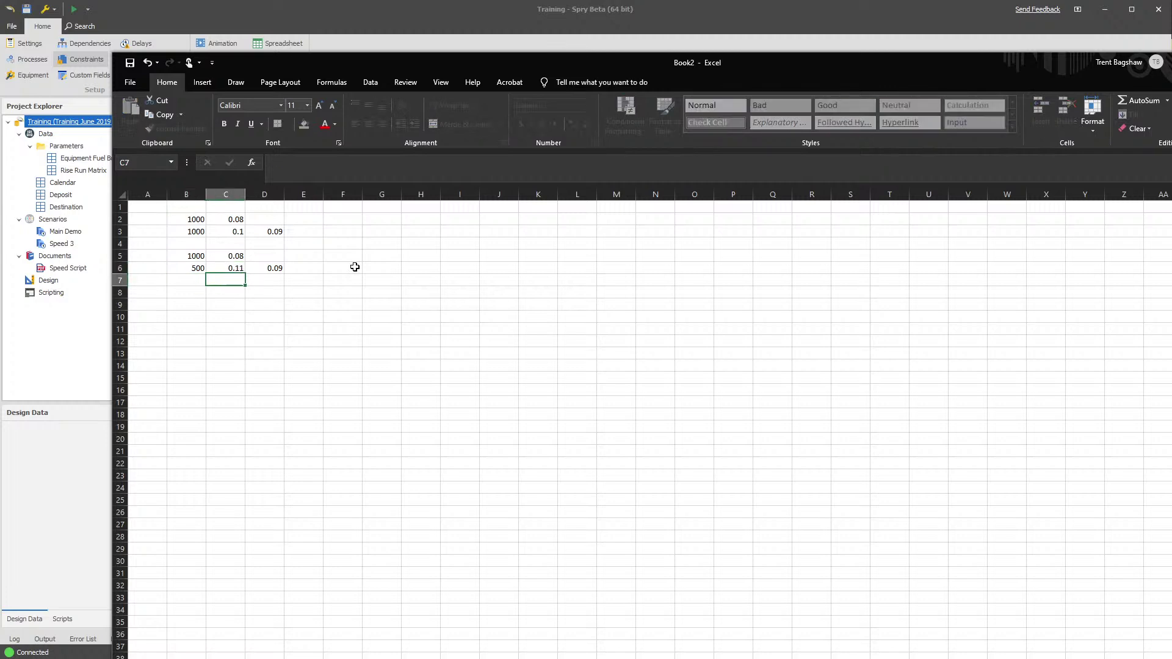
# Copy the example block B5:D6 and paste it starting at B8.
pyautogui.moveTo(195, 256); pyautogui.dragTo(275, 270)
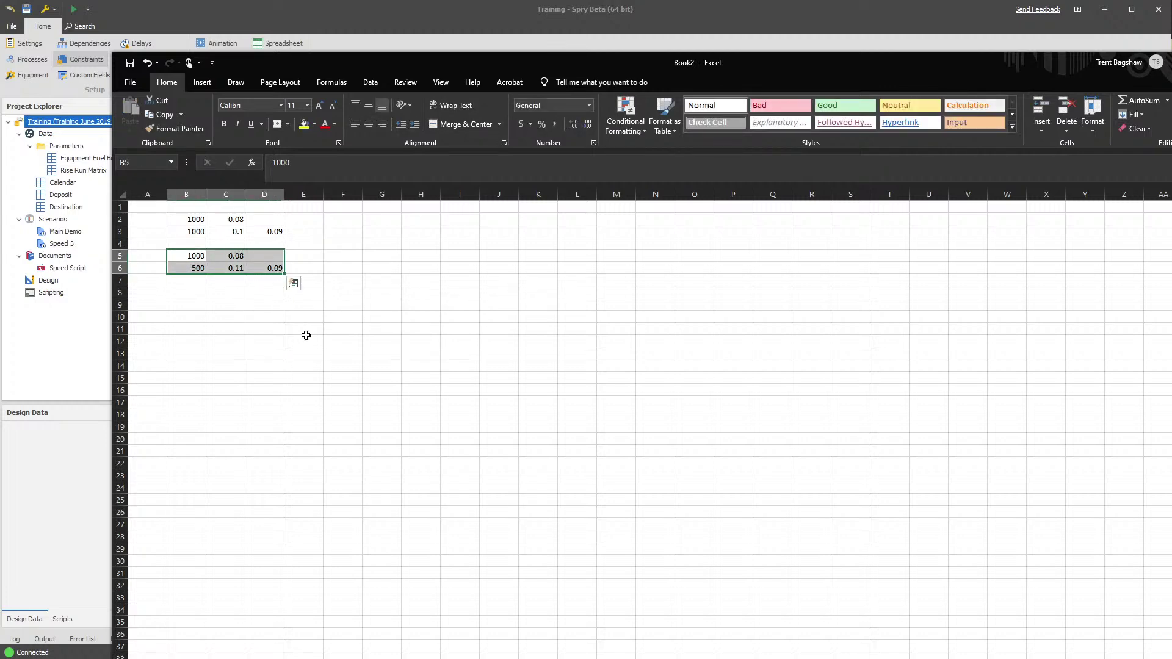
pyautogui.hotkey('ctrl', 'c')
pyautogui.click(194, 293)
pyautogui.hotkey('ctrl', 'v')
# Change the second row of the newest example block to 250 in B9 and 0.13 in C9.
pyautogui.click(215, 305)
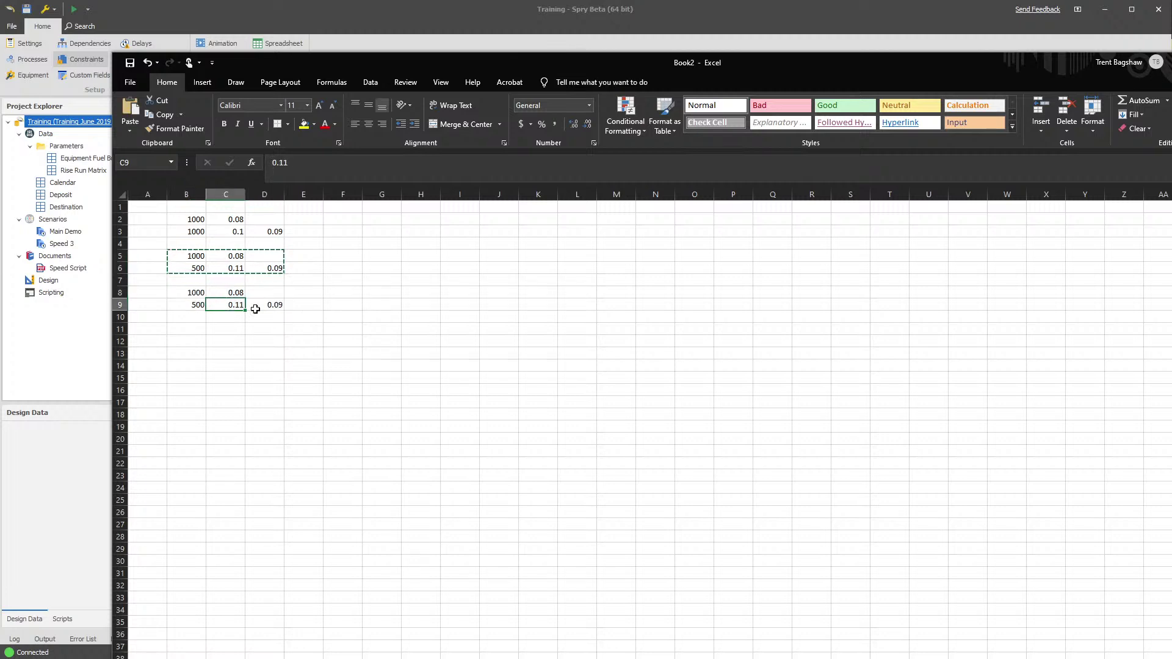
pyautogui.write('0.13')
pyautogui.press('Return')
pyautogui.press('Up')
pyautogui.press('Left')
pyautogui.write('250')
pyautogui.press('Return')
pyautogui.moveTo(273, 304); pyautogui.dragTo(194, 290)
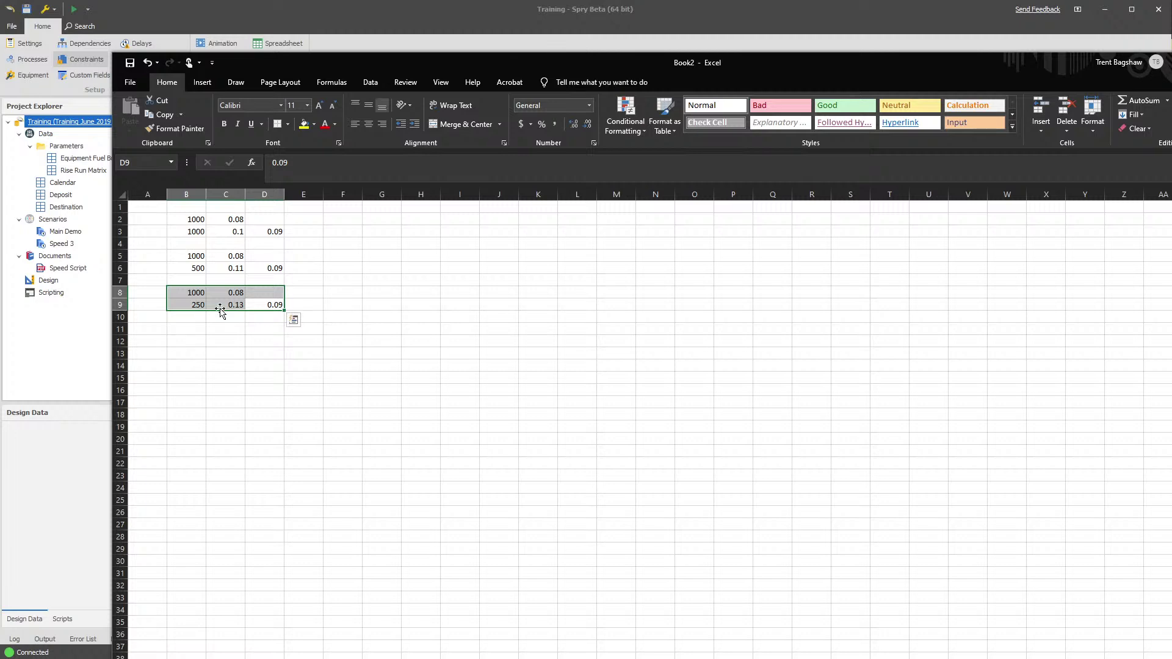
# Switch to Spry and review the Adding value expression of the Stay Above Target Ash constraint.
pyautogui.click(71, 365)
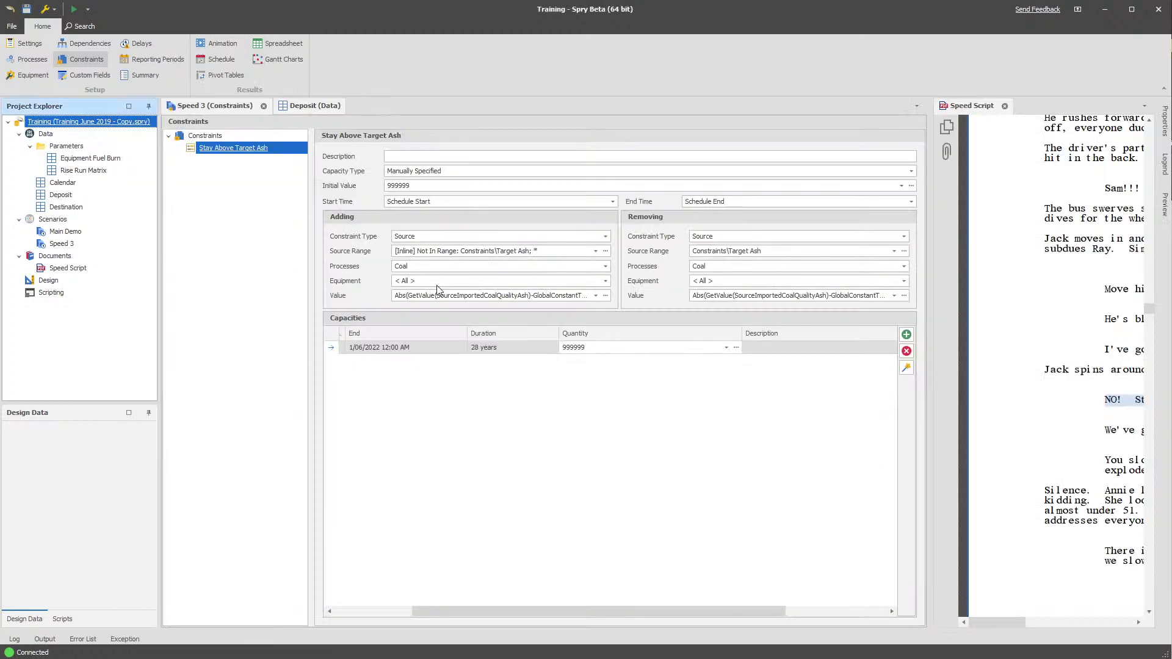
pyautogui.click(484, 296)
pyautogui.moveTo(682, 327); pyautogui.dragTo(582, 329)
pyautogui.moveTo(417, 329); pyautogui.dragTo(644, 329)
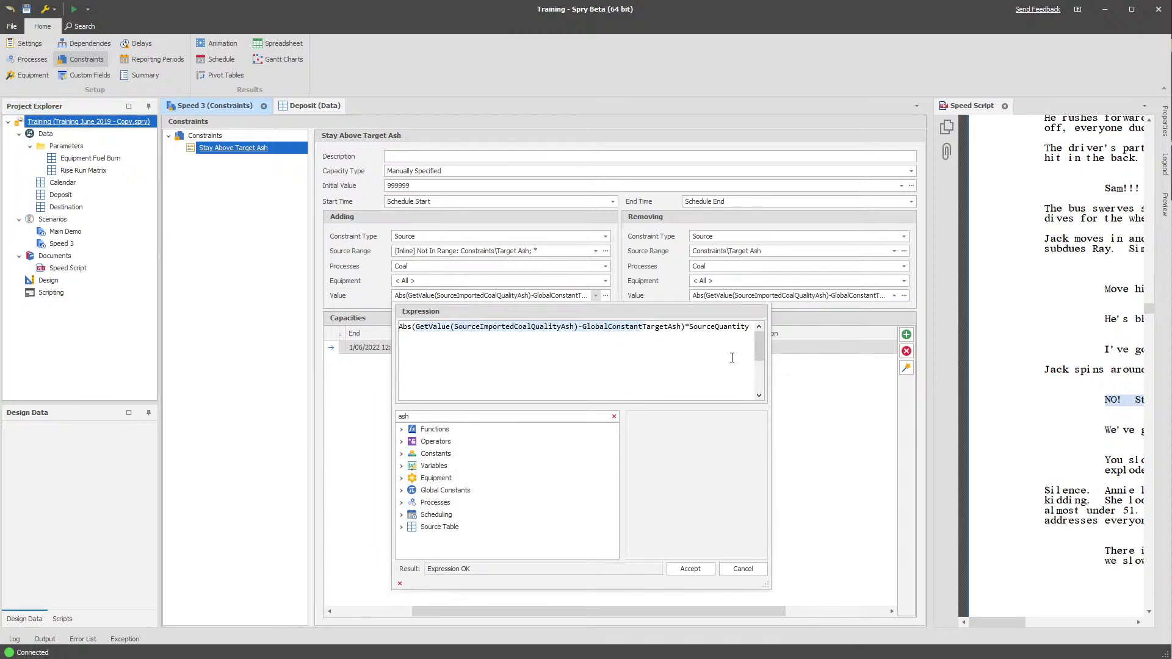
pyautogui.click(360, 296)
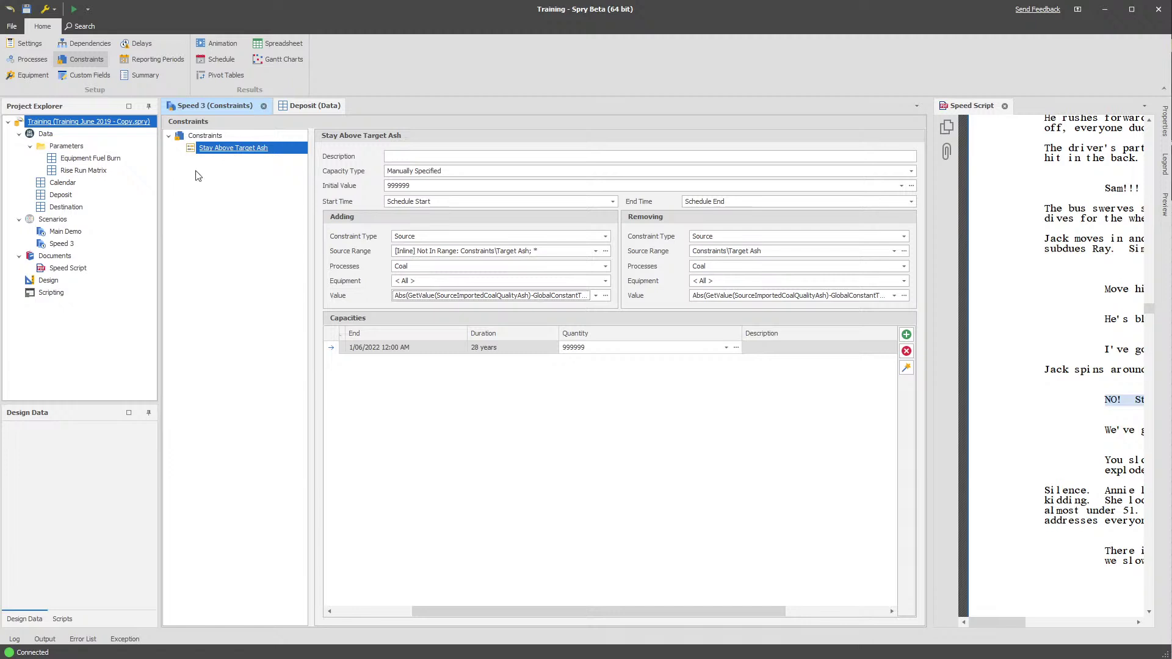
# Narrow the Quantity and Description columns of the Capacities table so that all its columns fit in view.
pyautogui.moveTo(744, 332); pyautogui.dragTo(643, 337)
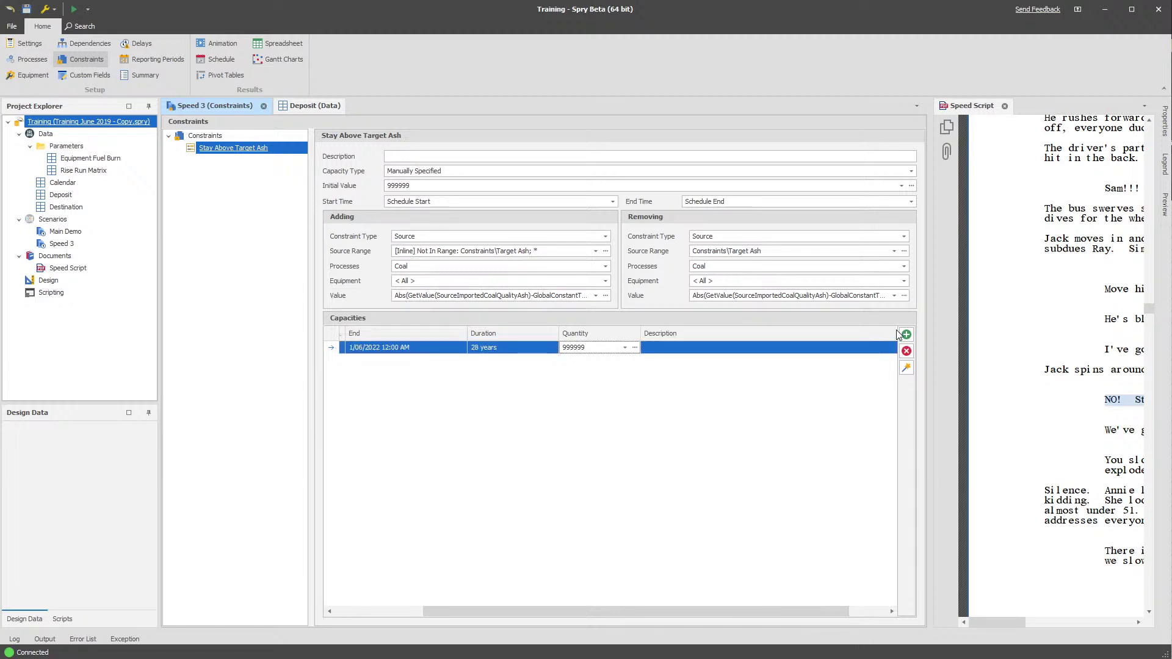
pyautogui.moveTo(807, 612); pyautogui.dragTo(862, 613)
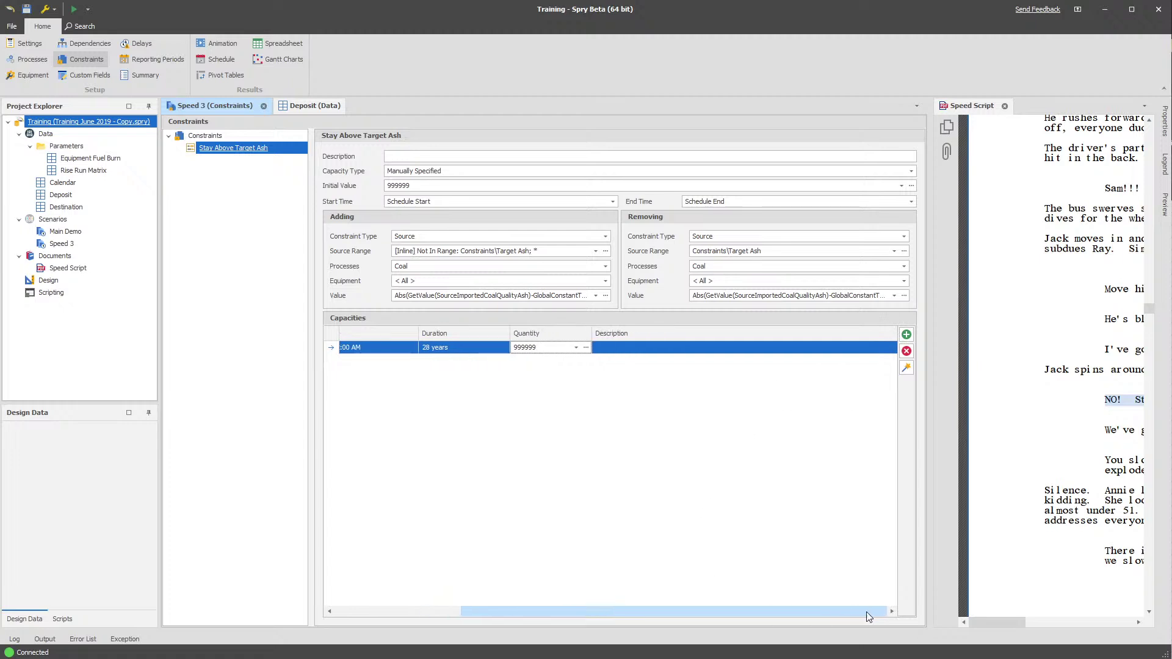
pyautogui.moveTo(897, 337); pyautogui.dragTo(712, 335)
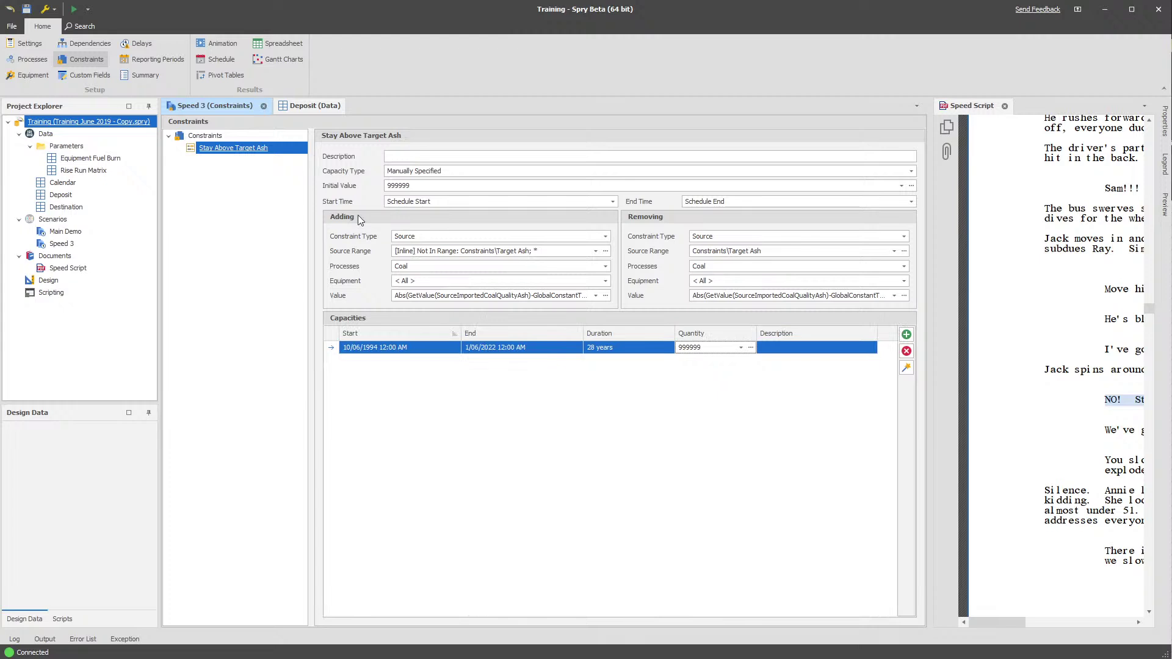
pyautogui.click(235, 147)
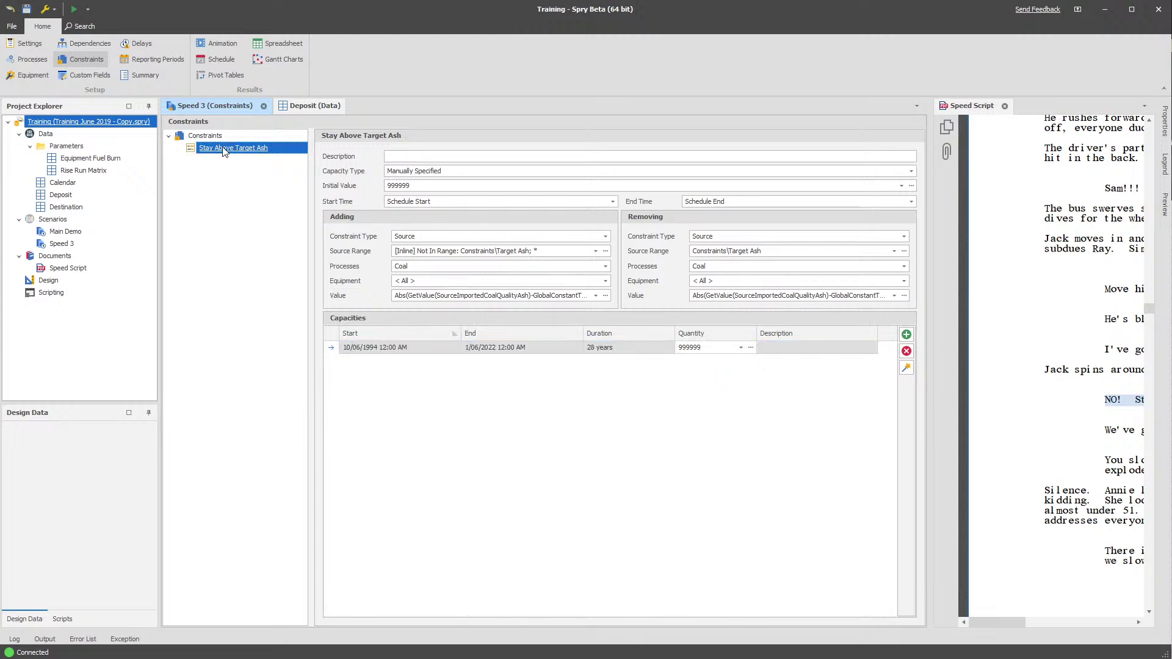
# Open the Speed 3 pivot table of Ash by Month and inspect the exact January 2021 ash value.
pyautogui.click(211, 78)
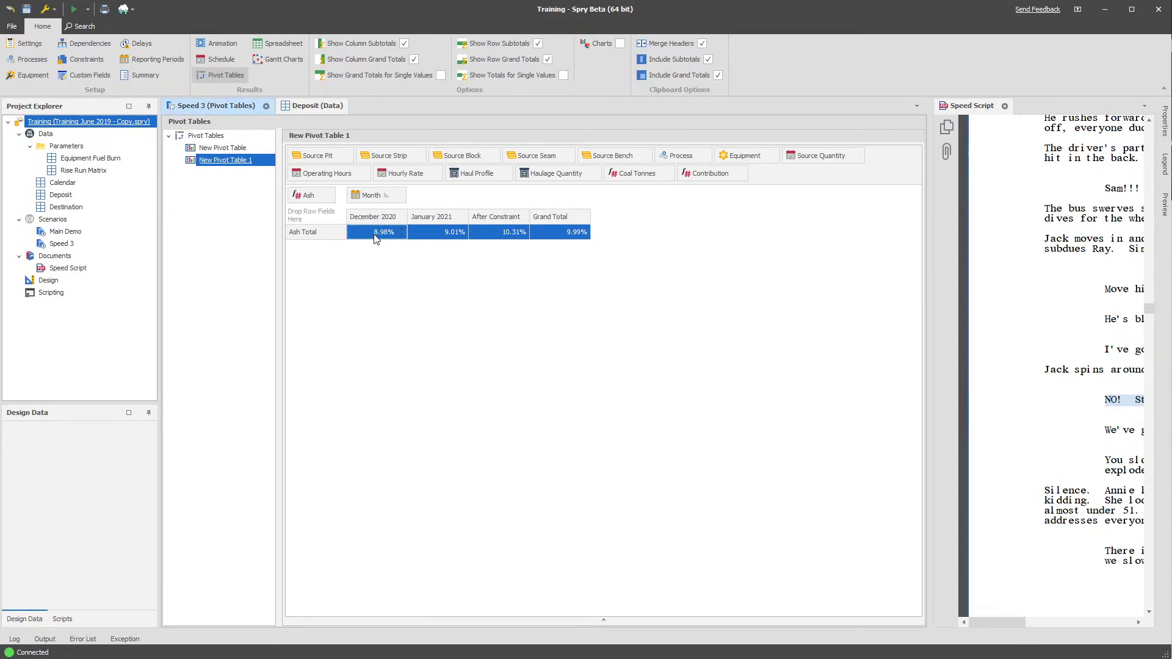
pyautogui.click(436, 233)
pyautogui.click(448, 236)
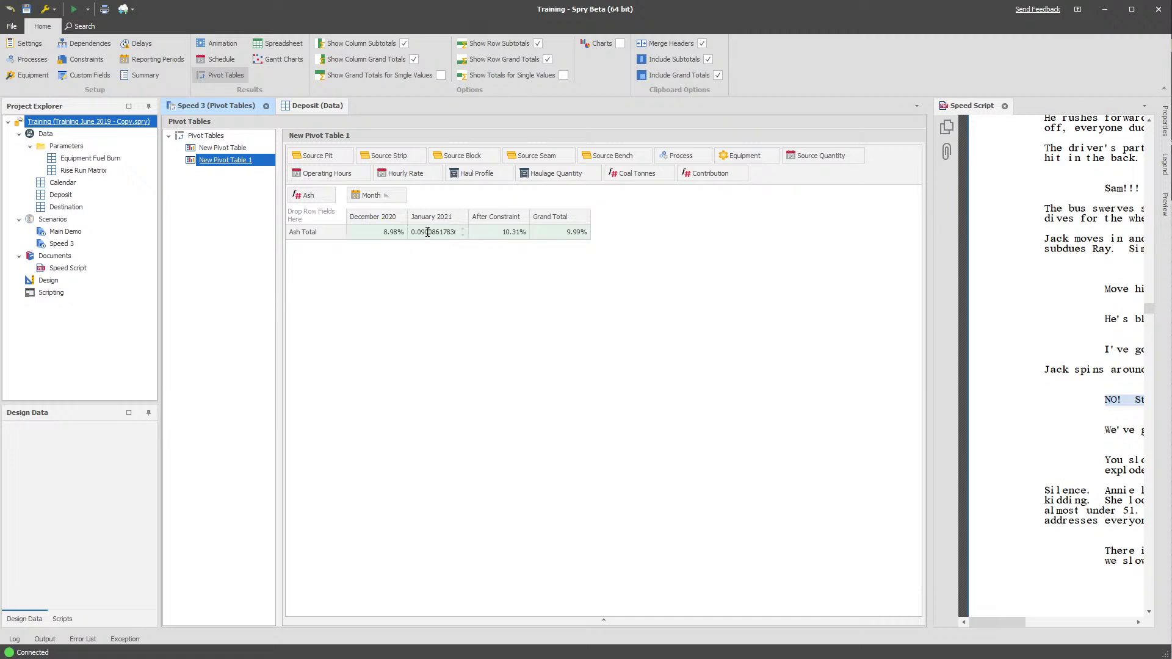
pyautogui.click(422, 254)
# Filter the pivot table's Month field to December 2020 and January 2021 and inspect the filtered ash totals.
pyautogui.click(400, 195)
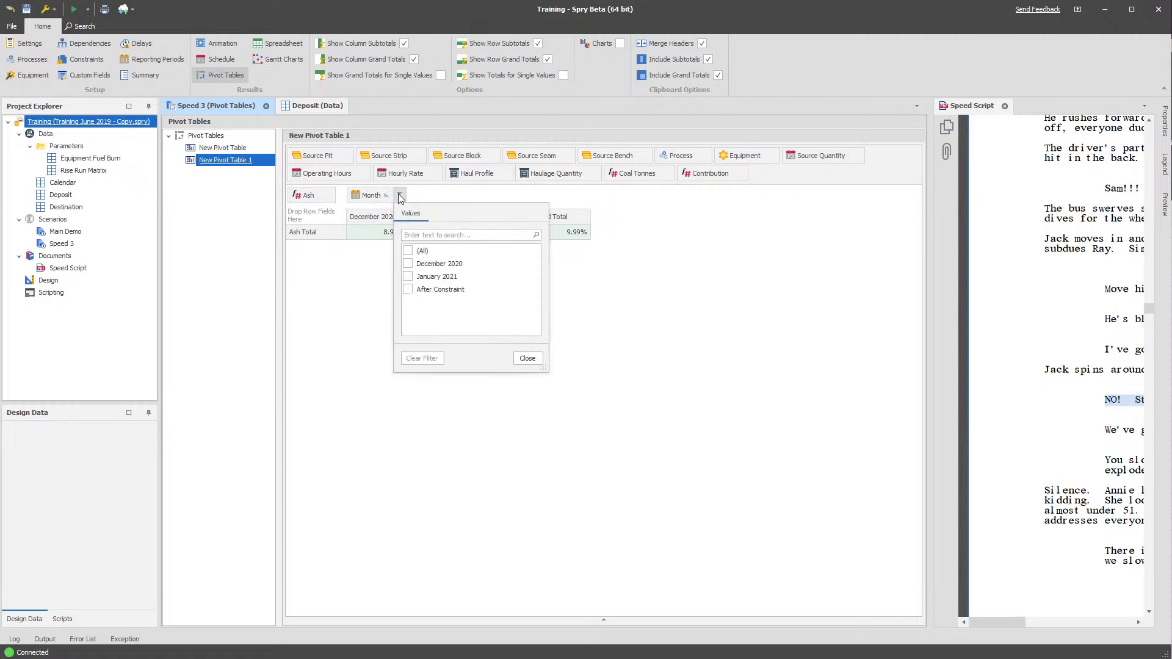
pyautogui.click(409, 287)
pyautogui.click(409, 277)
pyautogui.click(411, 265)
pyautogui.click(411, 287)
pyautogui.click(521, 355)
pyautogui.doubleClick(507, 232)
pyautogui.click(517, 266)
# Bring the After Constraint period back into the pivot table's Month filter.
pyautogui.click(399, 195)
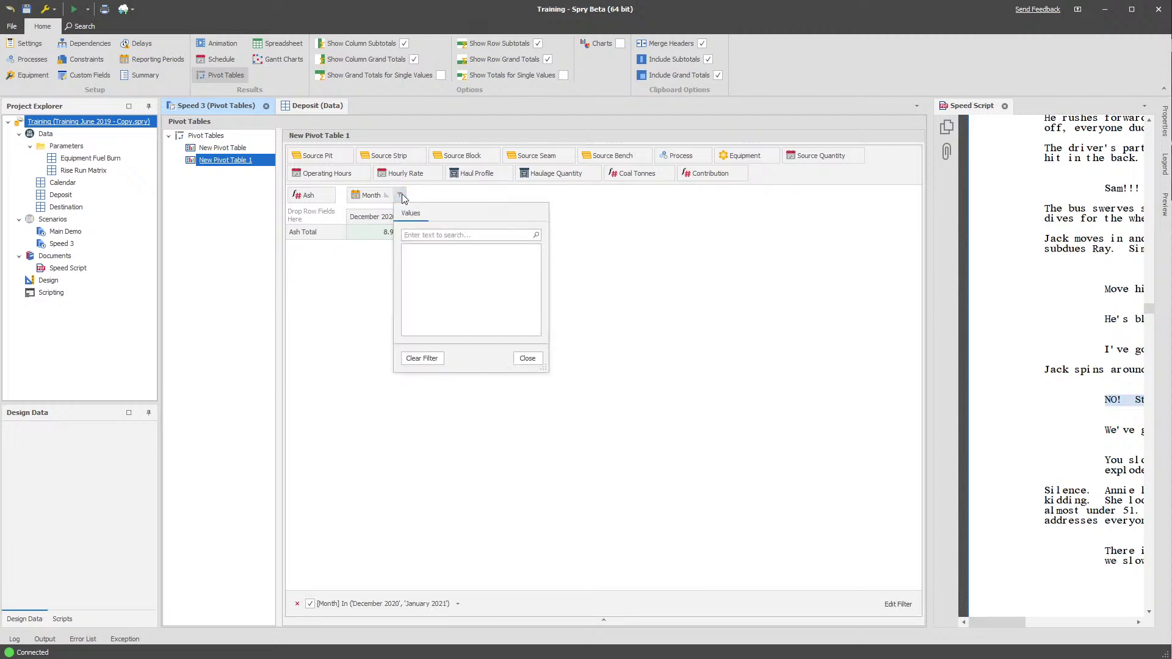
pyautogui.click(409, 290)
pyautogui.click(527, 358)
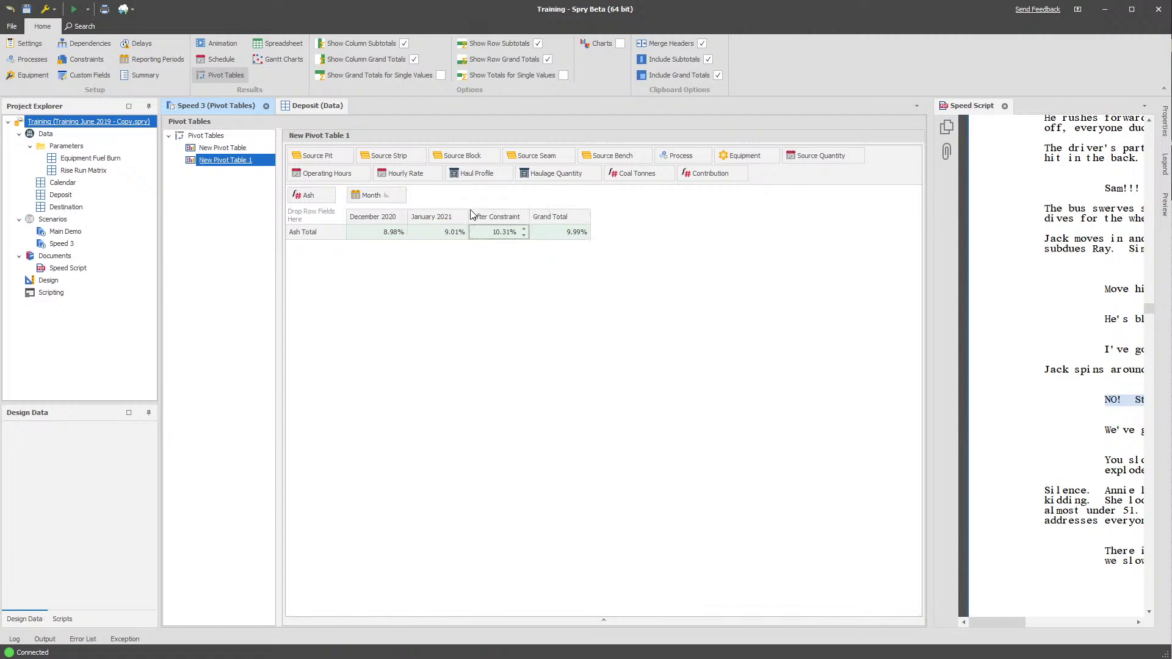
# Review the Month reporting level's periods, including the date range of After Constraint.
pyautogui.click(258, 258)
pyautogui.click(173, 64)
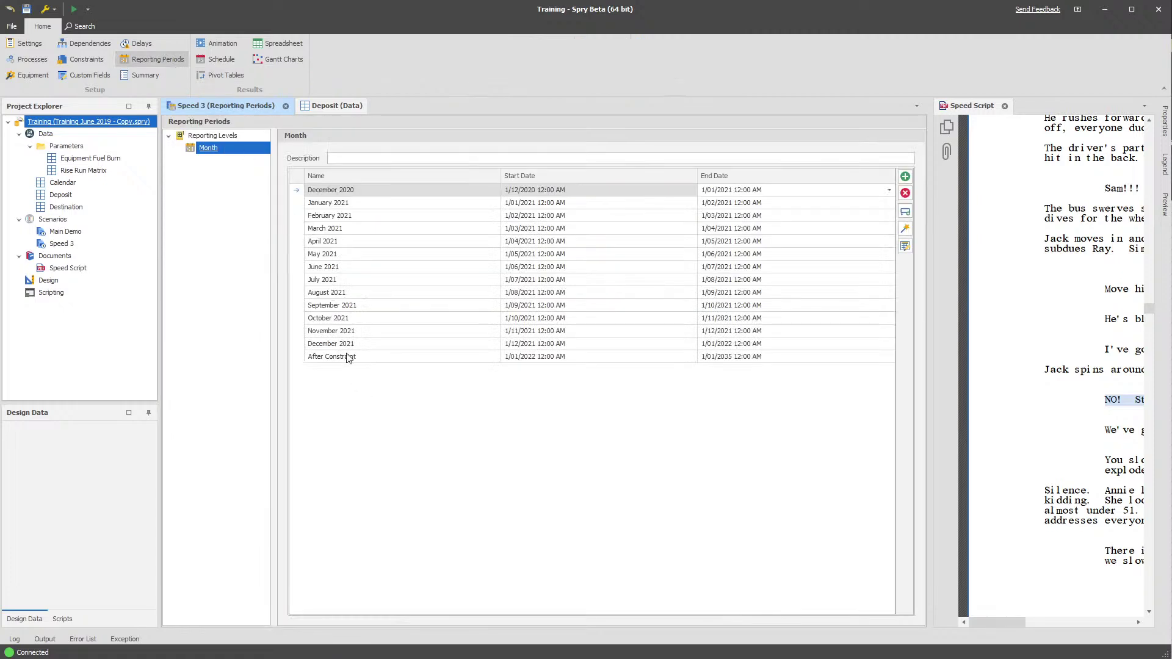
pyautogui.click(213, 236)
# Check the capacity end date of the Stay Above Target Ash constraint.
pyautogui.click(86, 75)
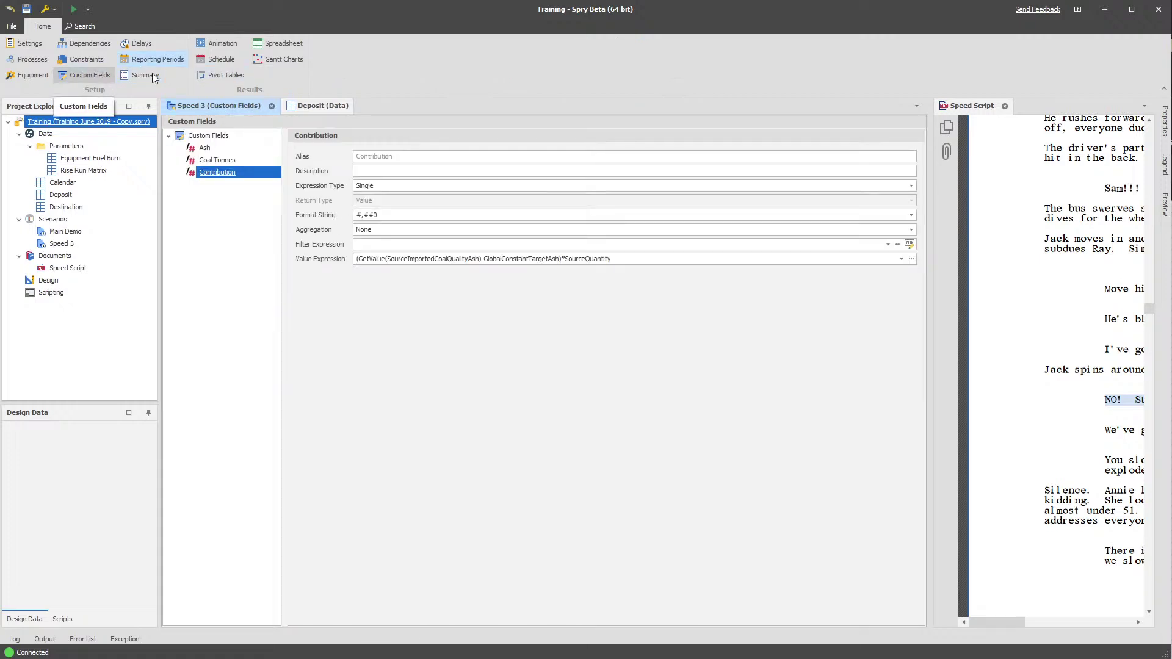
pyautogui.click(85, 59)
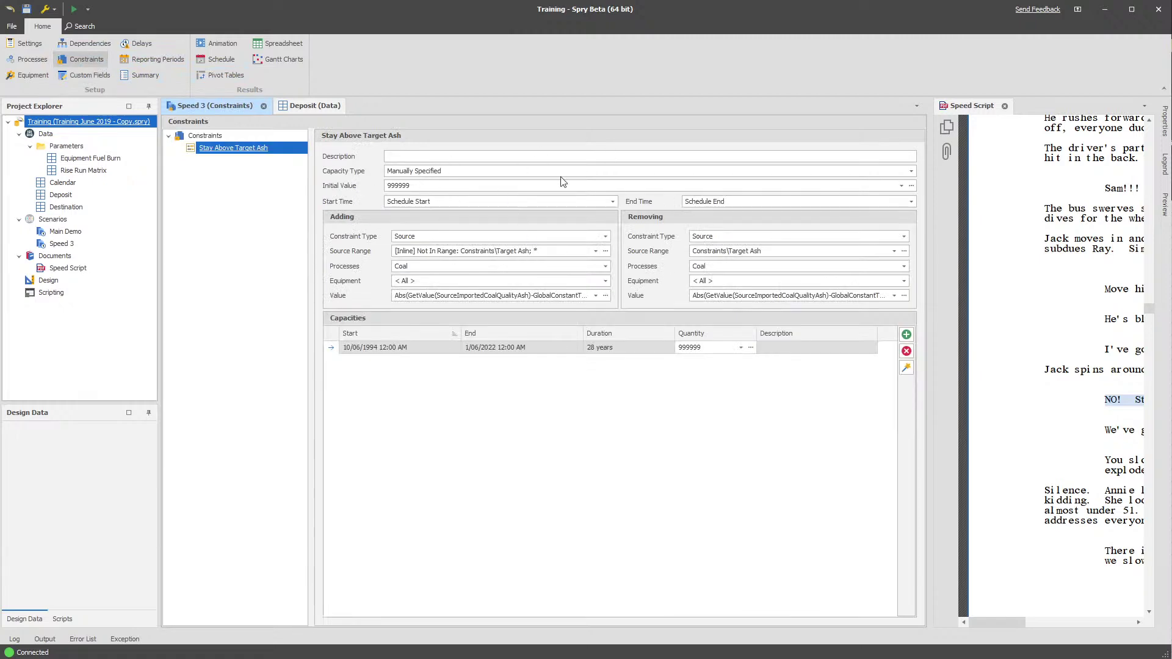
pyautogui.click(491, 348)
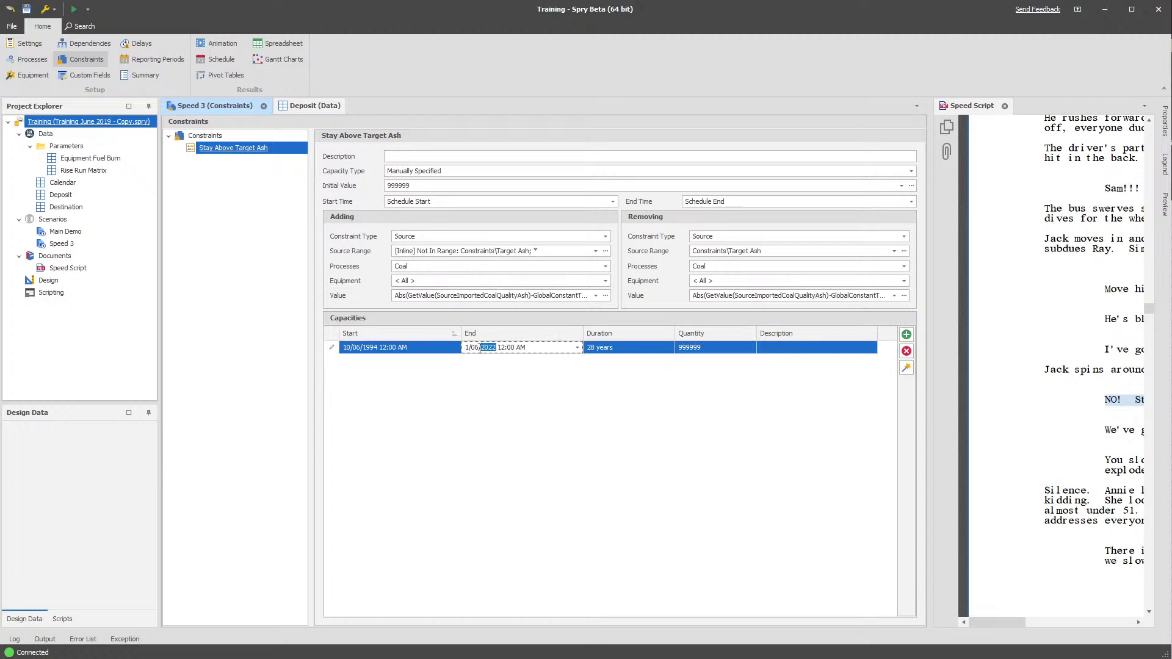
pyautogui.click(491, 382)
pyautogui.click(227, 275)
# Set the project's Target Ash global constant to 0.095, with the ash pivot table open for comparison.
pyautogui.click(223, 75)
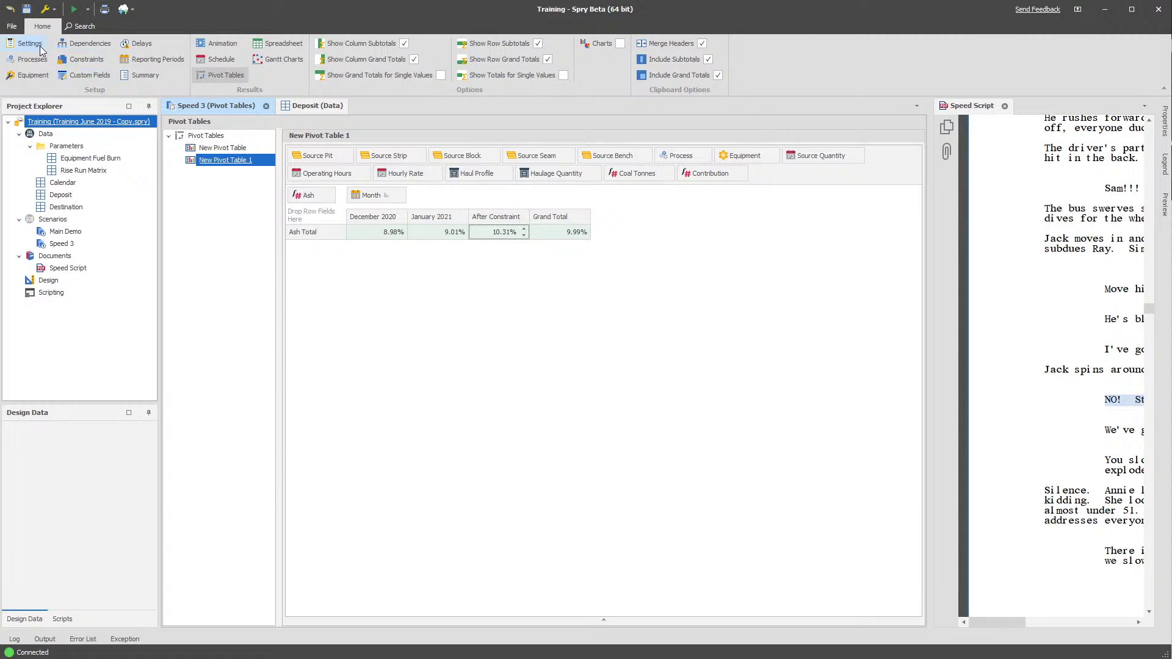
pyautogui.click(184, 206)
pyautogui.rightClick(102, 123)
pyautogui.click(163, 165)
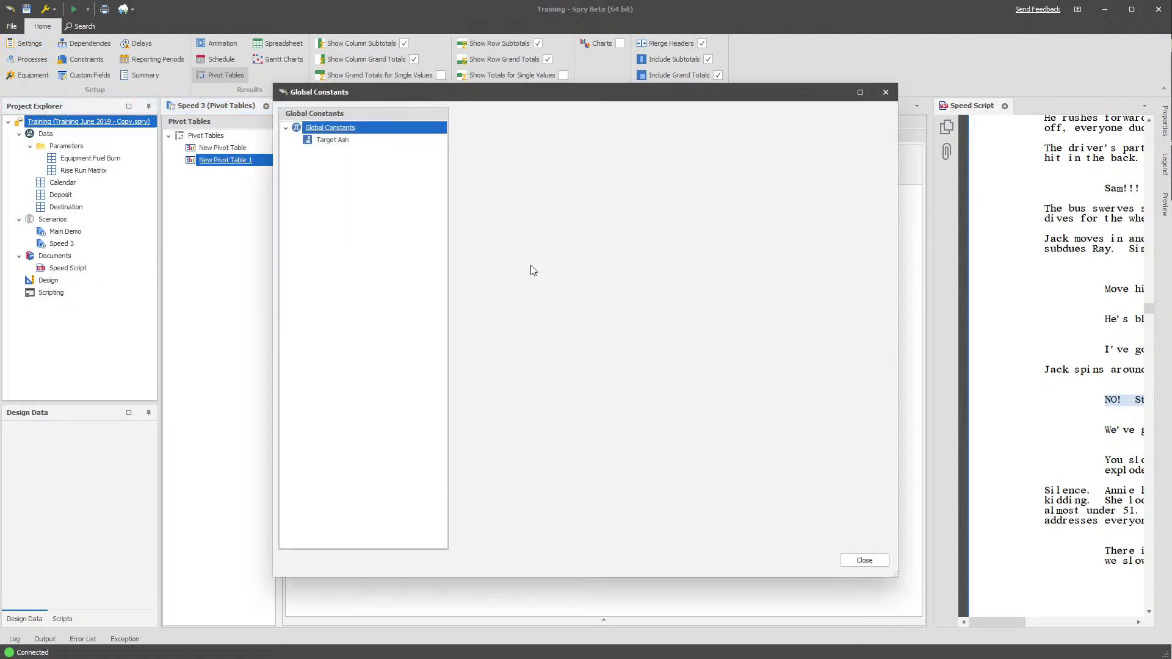
pyautogui.click(342, 139)
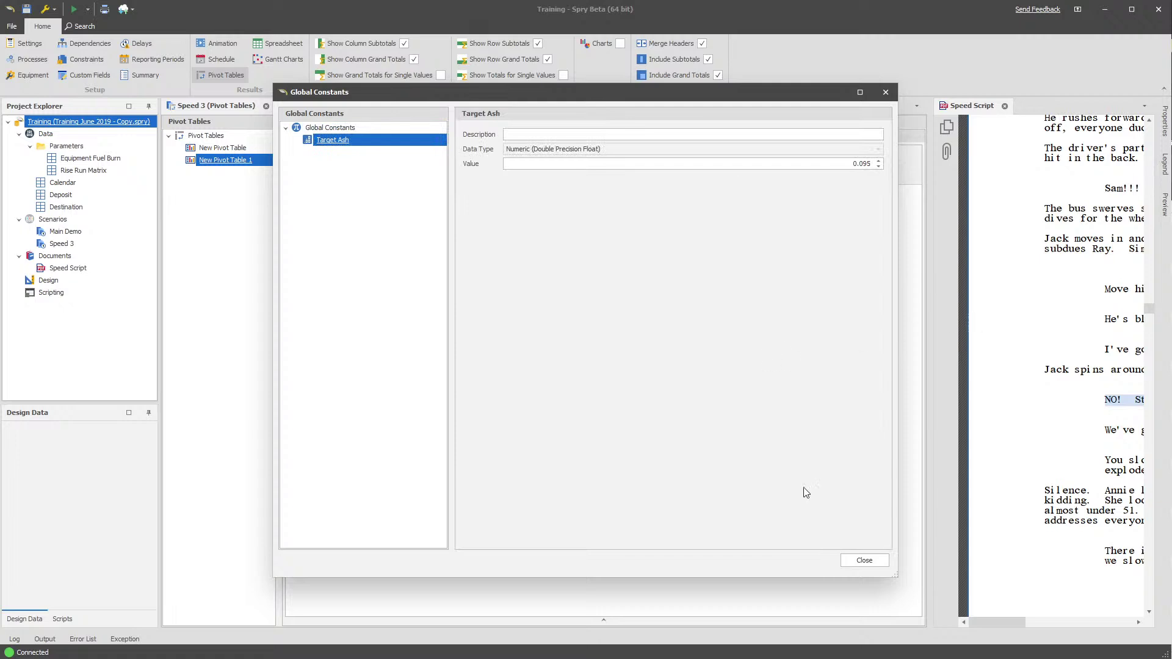
pyautogui.click(864, 560)
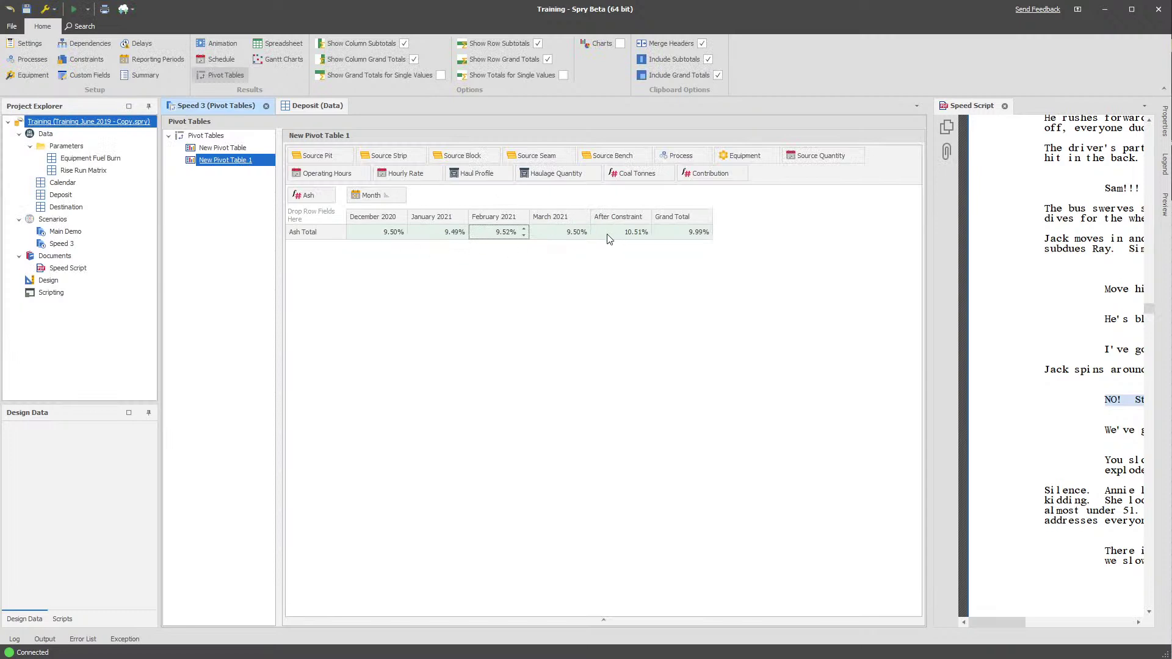
# Open the Speed 3 pivot table listing individual source blocks and remove the Start Date field from its data area.
pyautogui.click(61, 243)
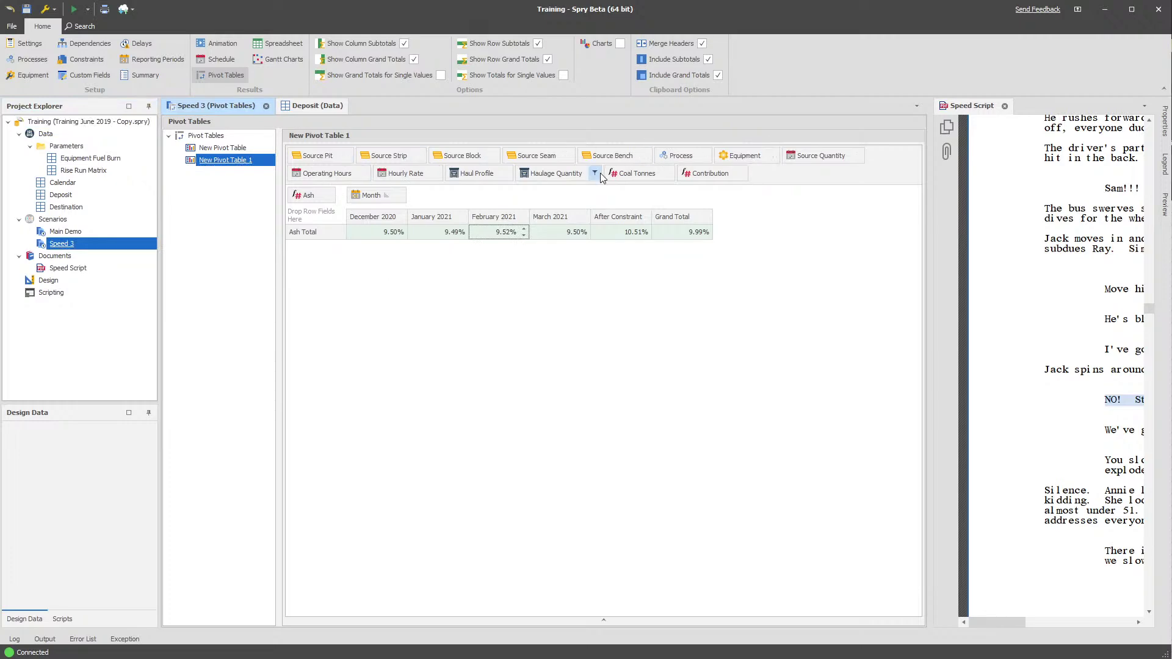
pyautogui.rightClick(853, 182)
pyautogui.click(217, 149)
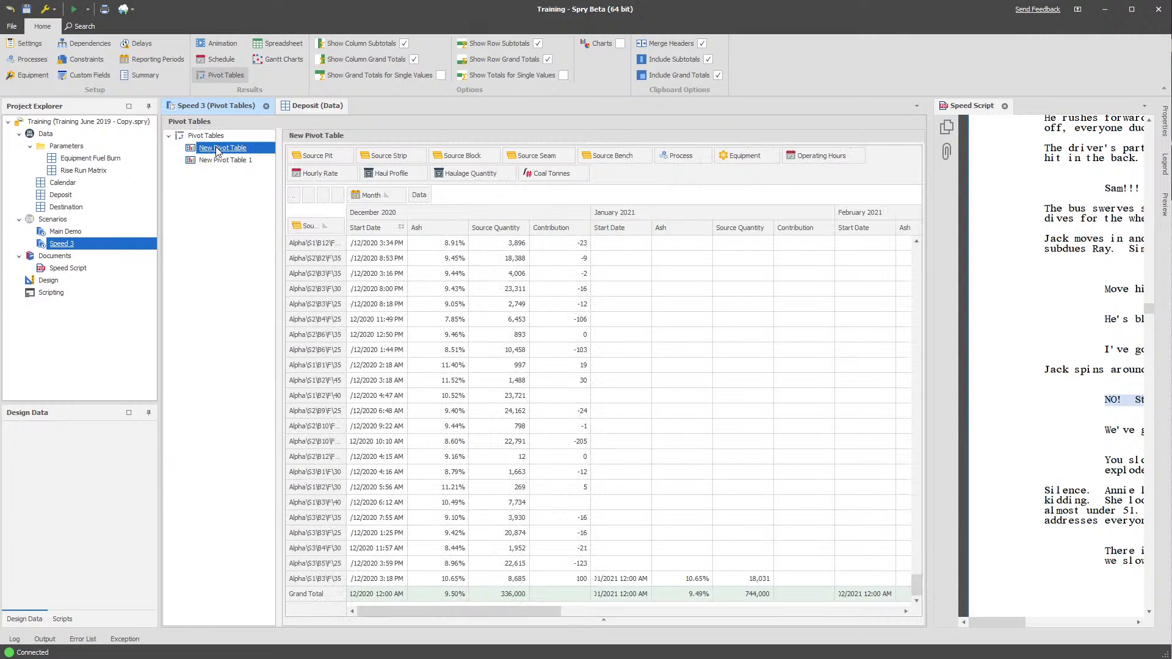
pyautogui.scroll(15, 480, 466)
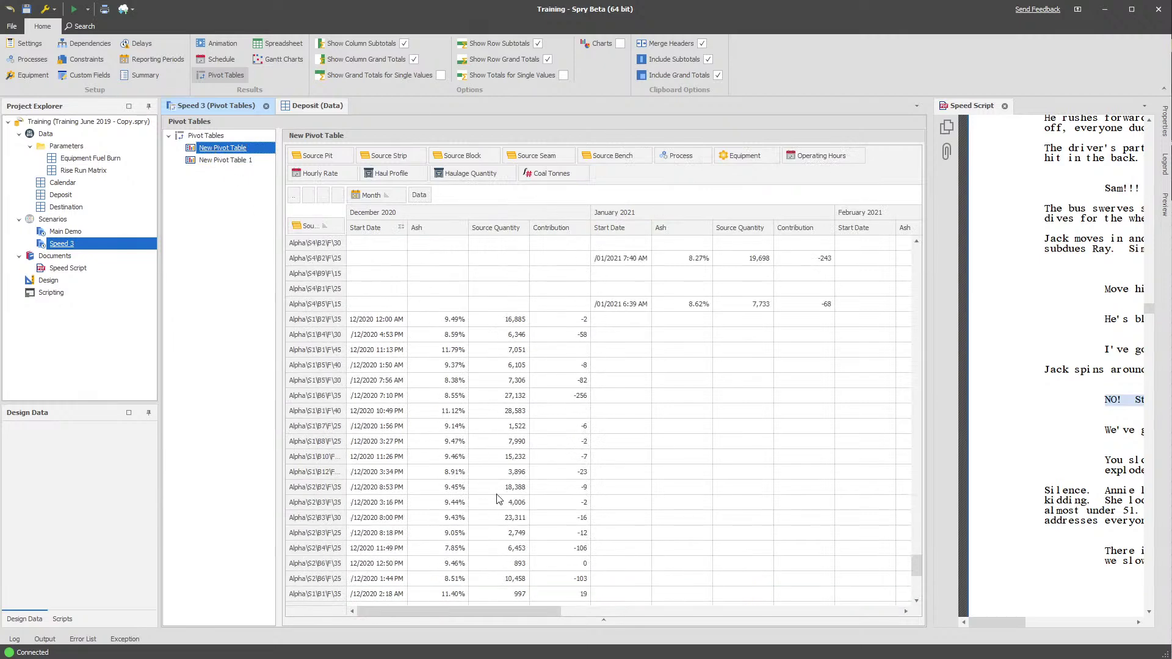
pyautogui.scroll(5, 479, 465)
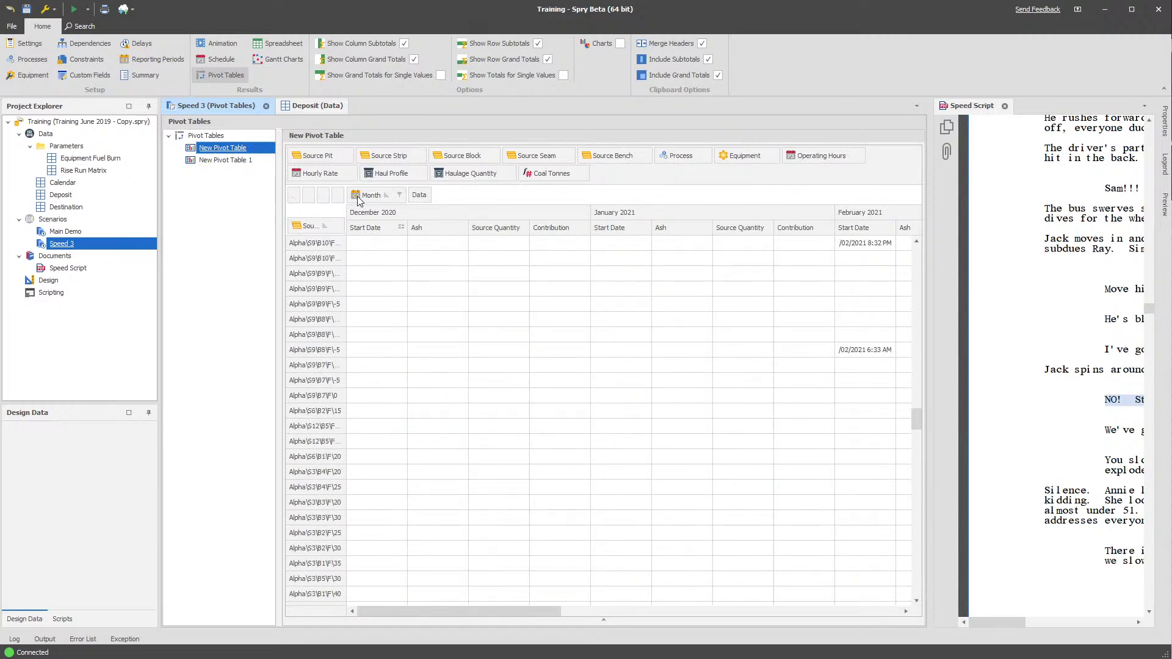
pyautogui.moveTo(294, 198); pyautogui.dragTo(652, 182)
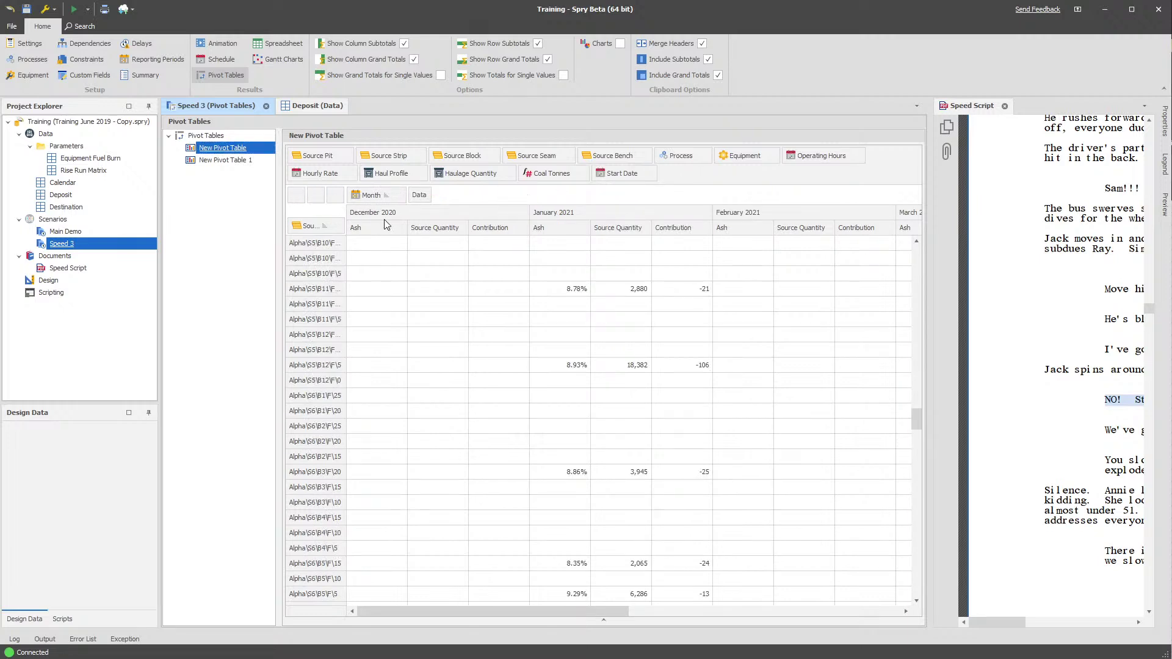
# Sort the source block rows by Grand Total Ash in ascending order.
pyautogui.moveTo(534, 614); pyautogui.dragTo(831, 613)
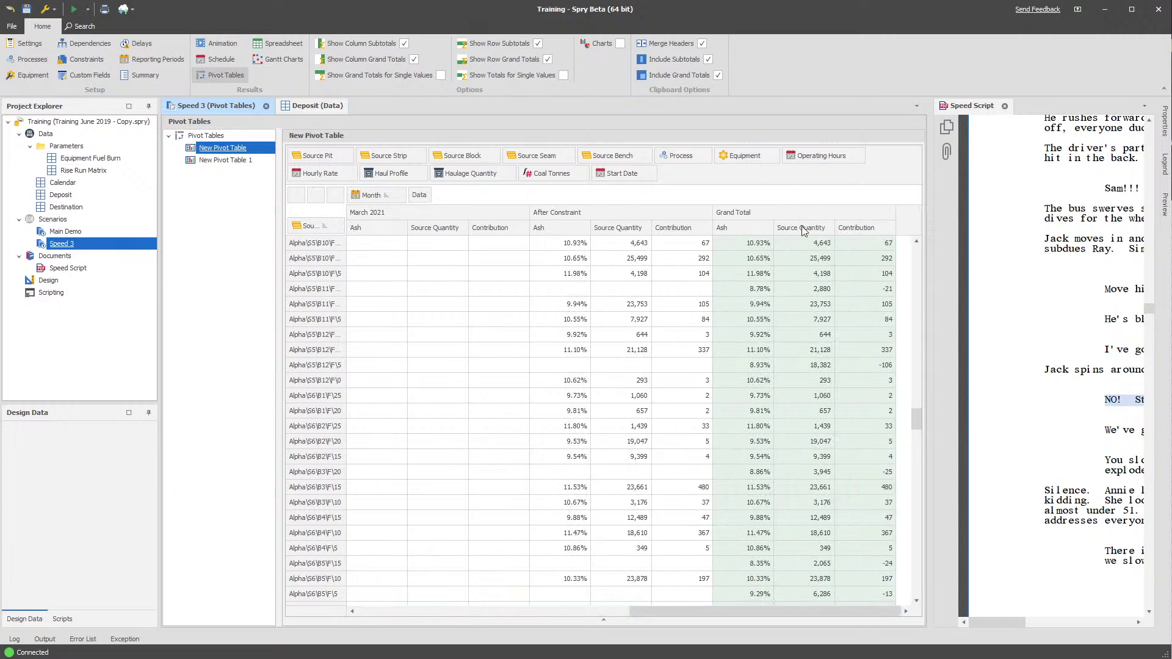
pyautogui.rightClick(756, 231)
pyautogui.click(781, 238)
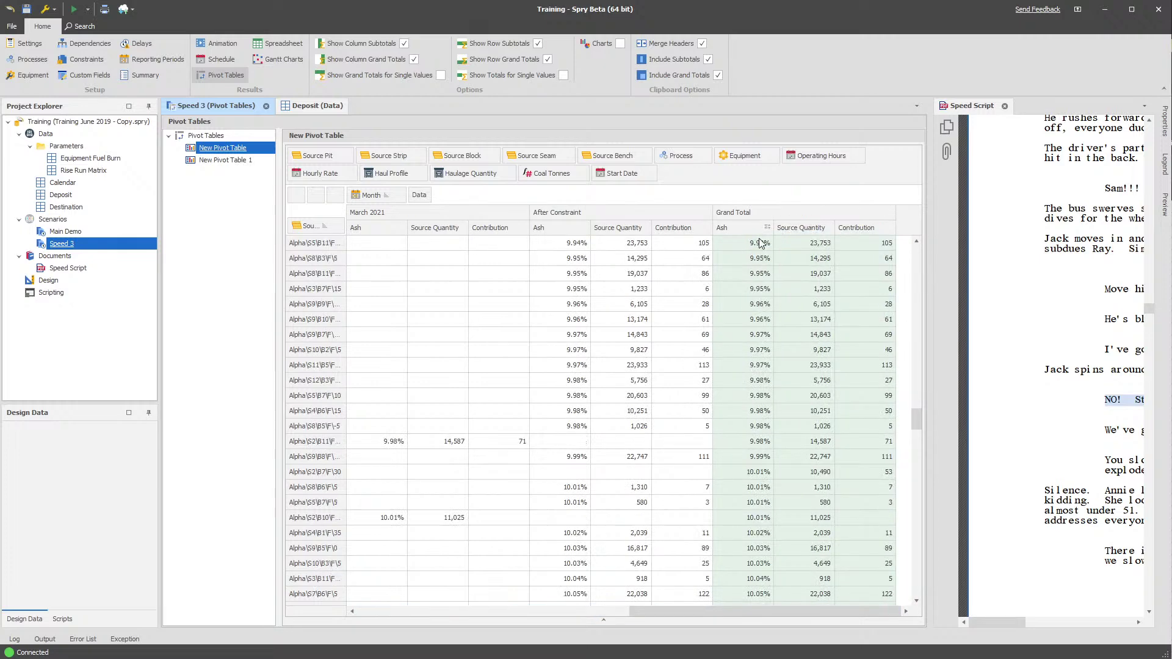
# Examine the lowest-ash source blocks across the months, comparing their ash, source quantity and contribution.
pyautogui.scroll(10, 837, 423)
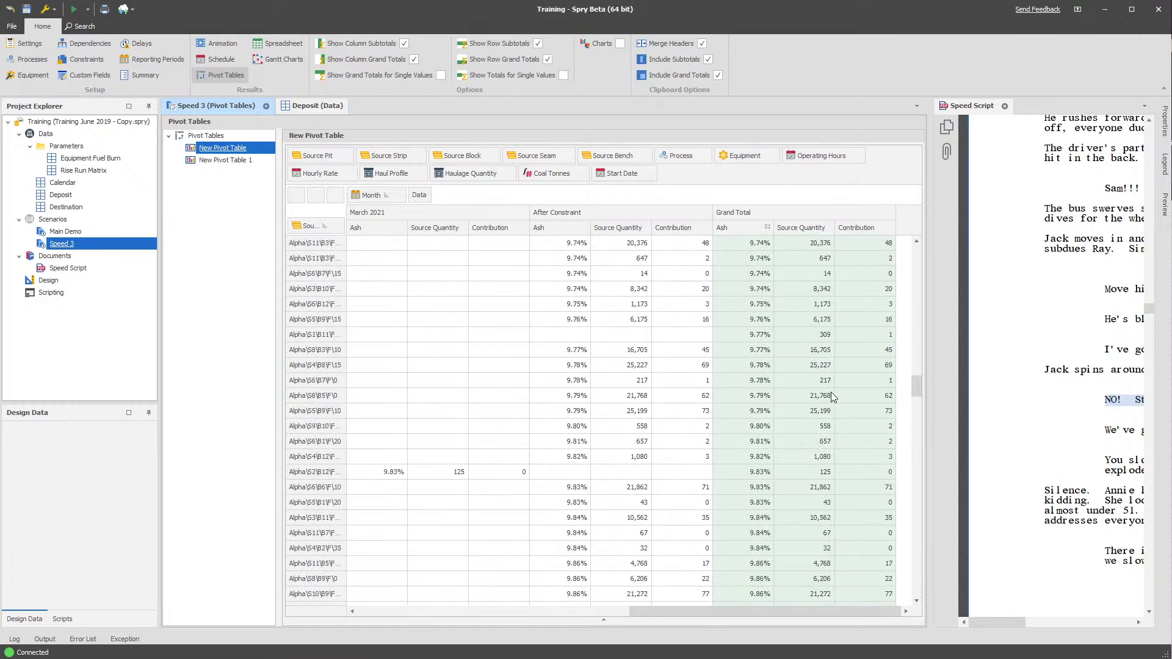
pyautogui.scroll(6, 750, 498)
pyautogui.moveTo(716, 609); pyautogui.dragTo(365, 604)
pyautogui.scroll(10, 408, 335)
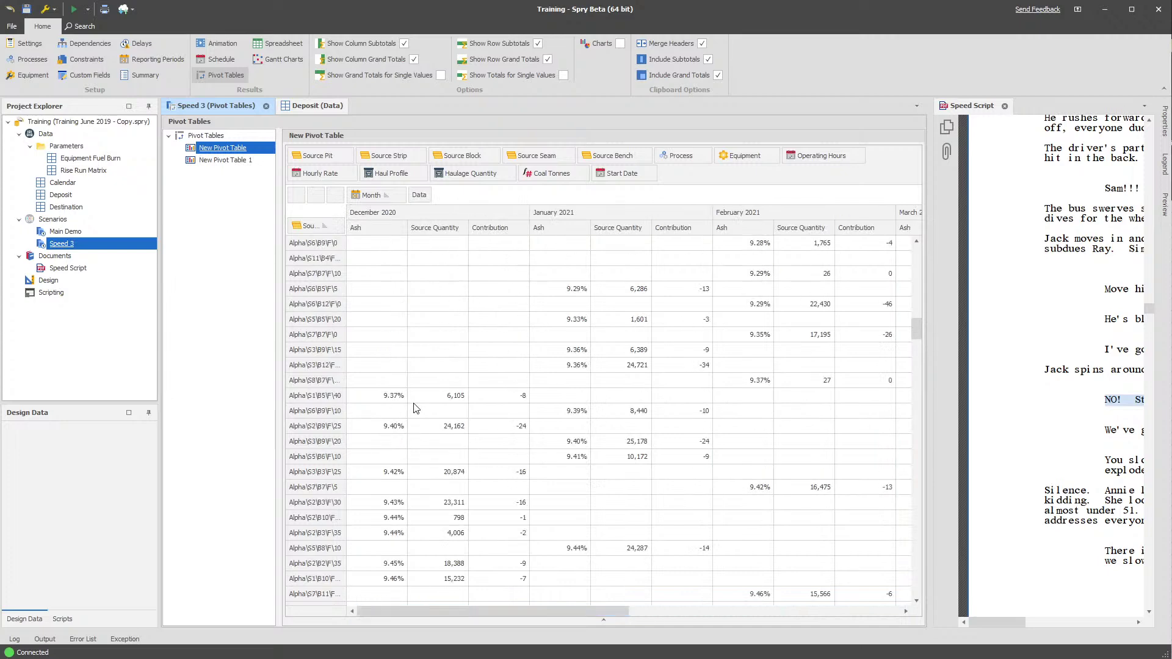
pyautogui.rightClick(370, 195)
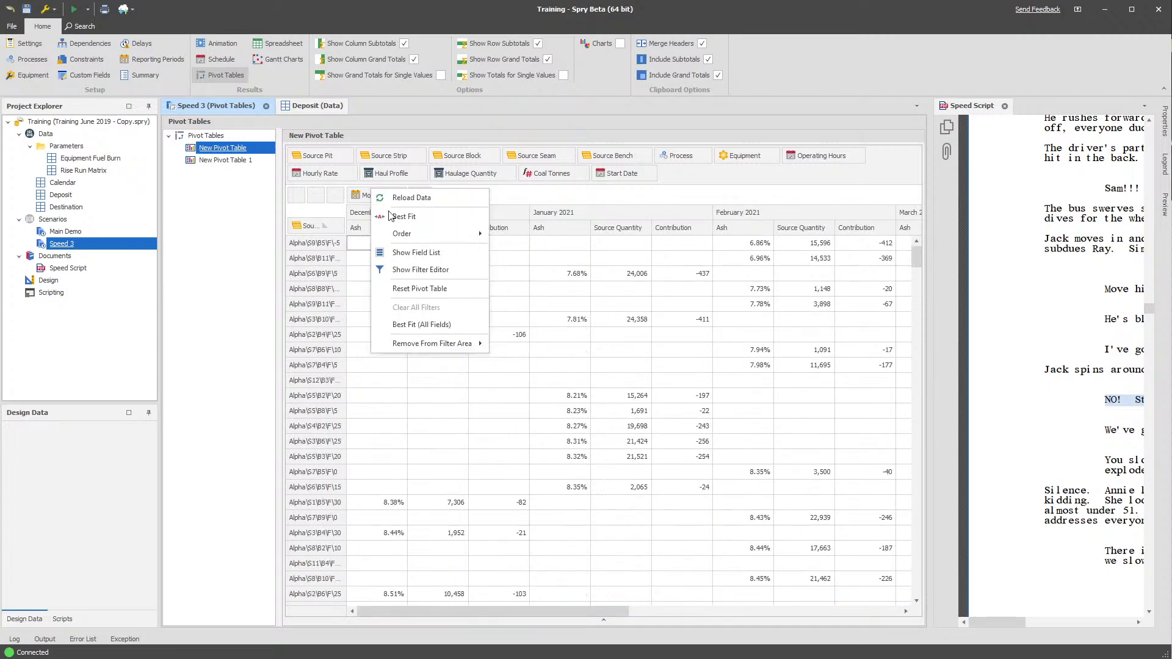
pyautogui.click(562, 190)
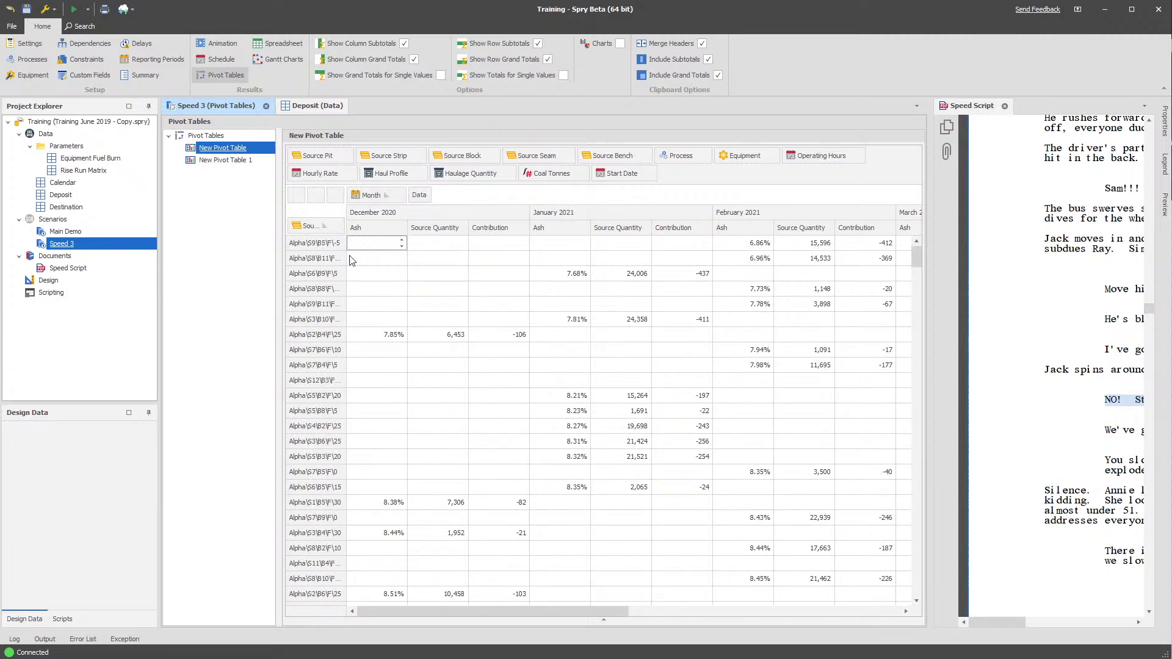
pyautogui.moveTo(518, 611); pyautogui.dragTo(792, 611)
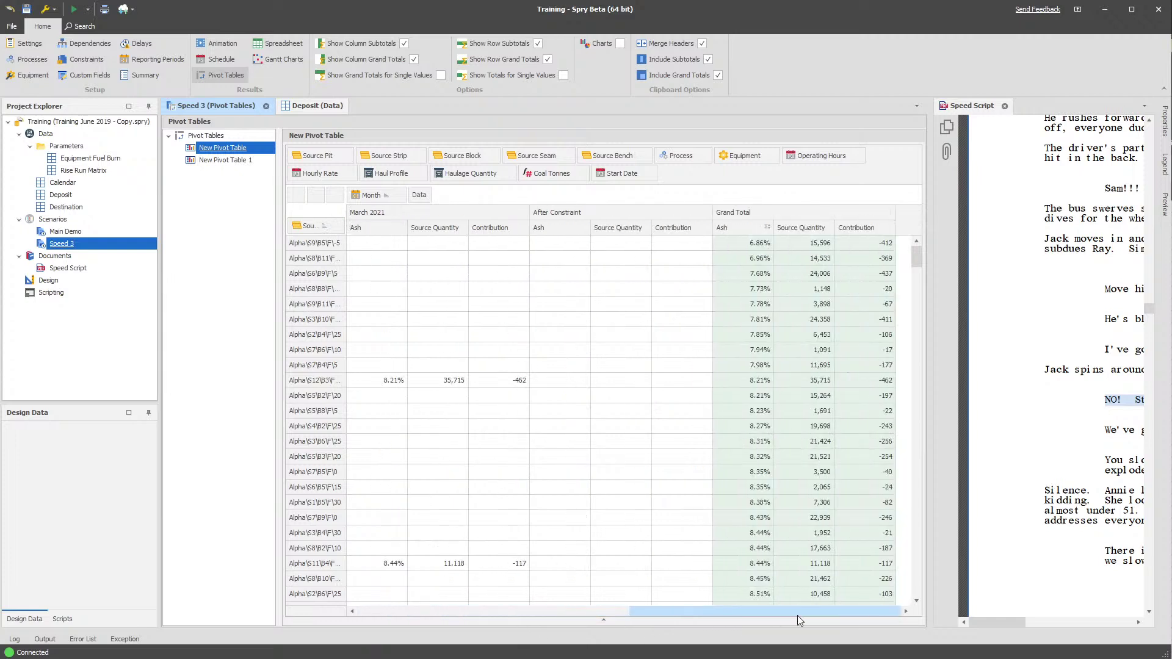
# Review the Grand Total contributions of the two lowest-ash blocks and add the Start Date field back to the data area before Ash.
pyautogui.moveTo(876, 258); pyautogui.dragTo(876, 242)
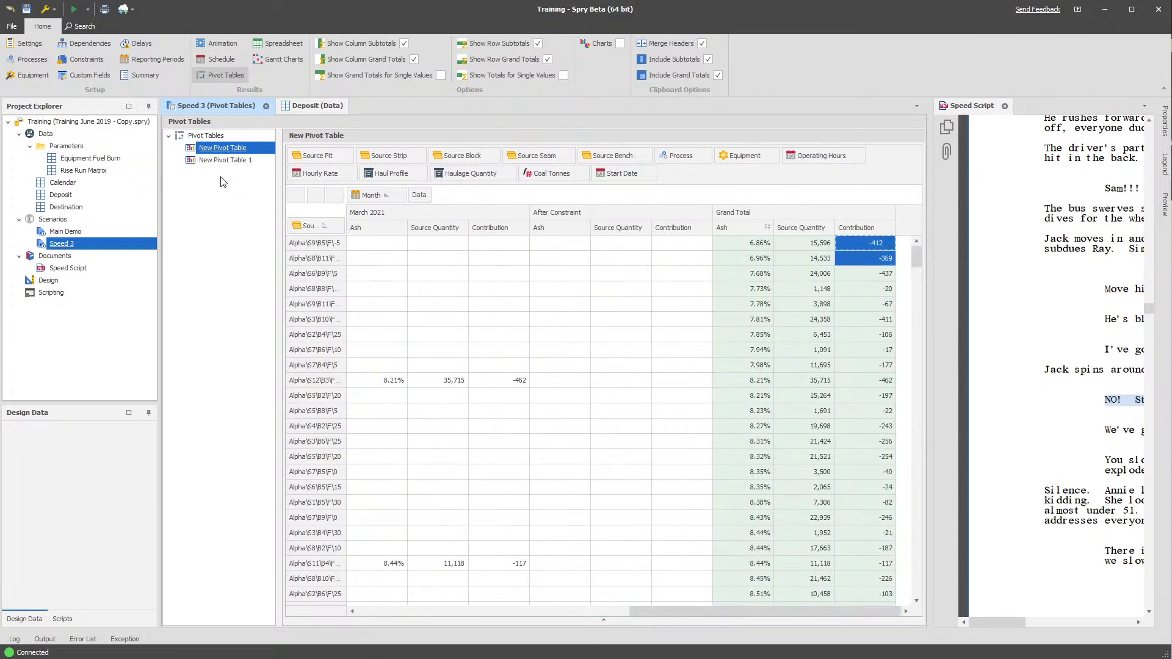
pyautogui.moveTo(790, 611)
pyautogui.mouseDown()
pyautogui.moveTo(708, 613)
pyautogui.moveTo(792, 611)
pyautogui.mouseUp()
pyautogui.moveTo(911, 298); pyautogui.dragTo(925, 257)
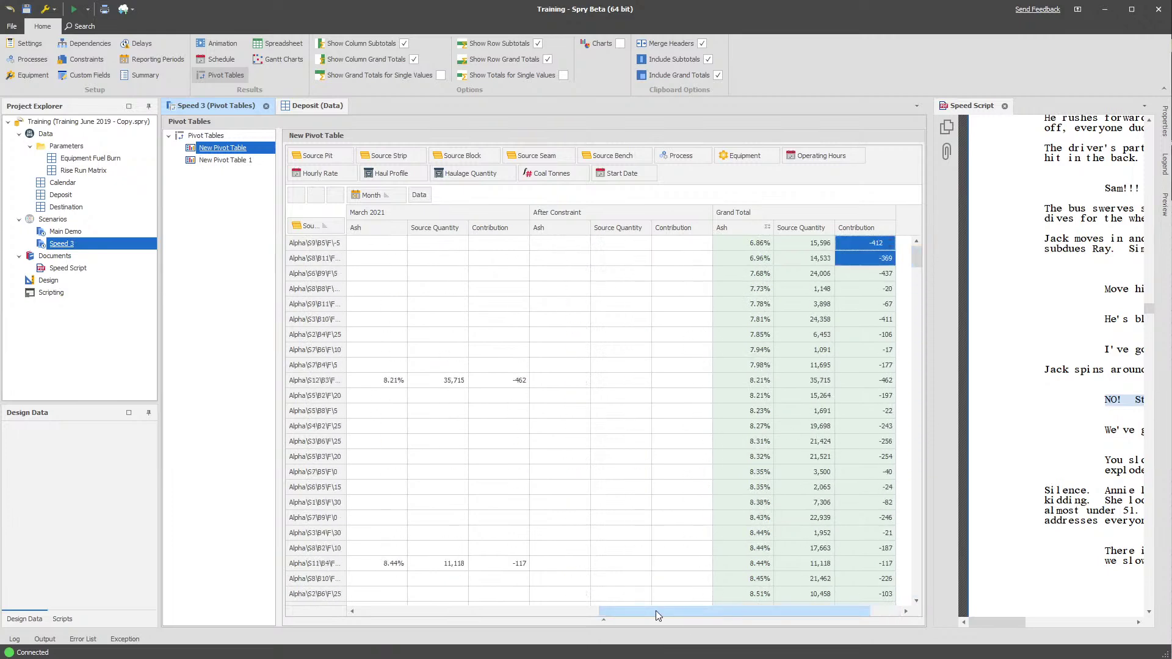
pyautogui.moveTo(676, 610); pyautogui.dragTo(408, 605)
pyautogui.moveTo(624, 176); pyautogui.dragTo(299, 197)
# Try to sort the source block rows by the December 2020 Start Date column.
pyautogui.rightClick(370, 235)
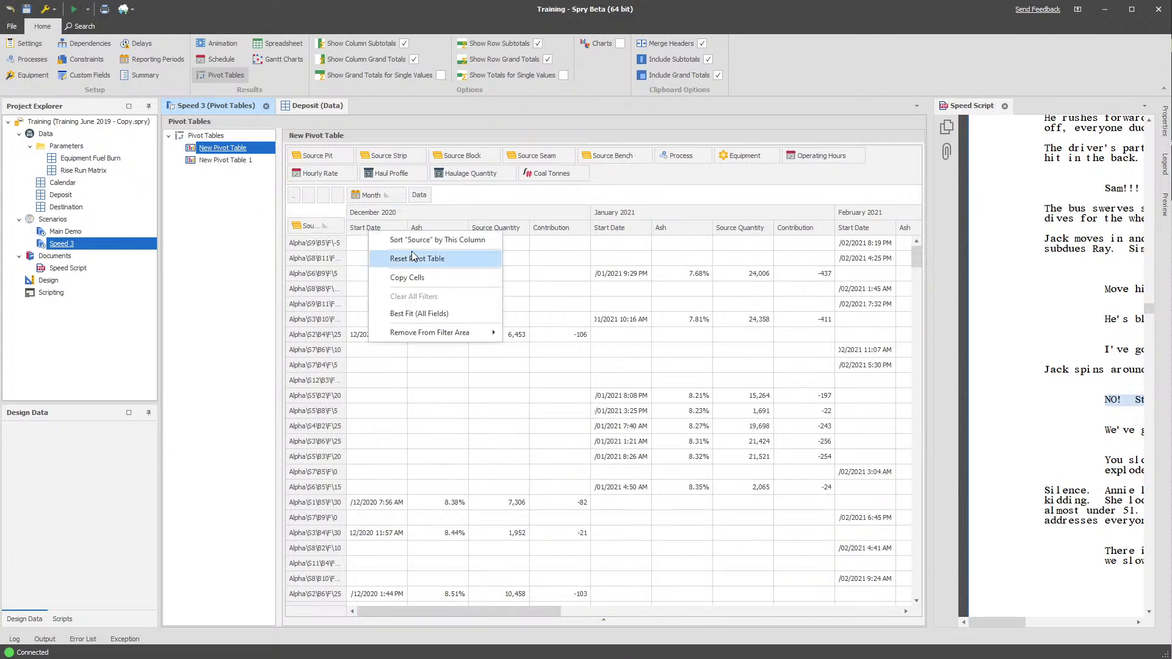
pyautogui.click(432, 253)
pyautogui.rightClick(374, 227)
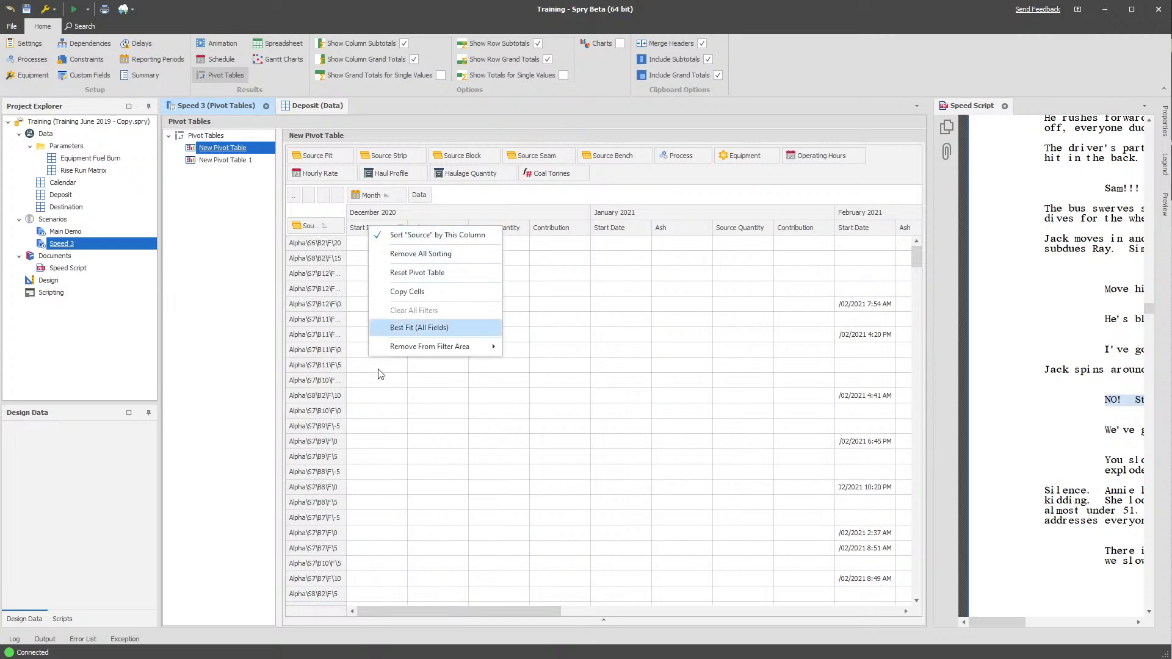
pyautogui.moveTo(914, 255); pyautogui.dragTo(879, 247)
pyautogui.click(398, 229)
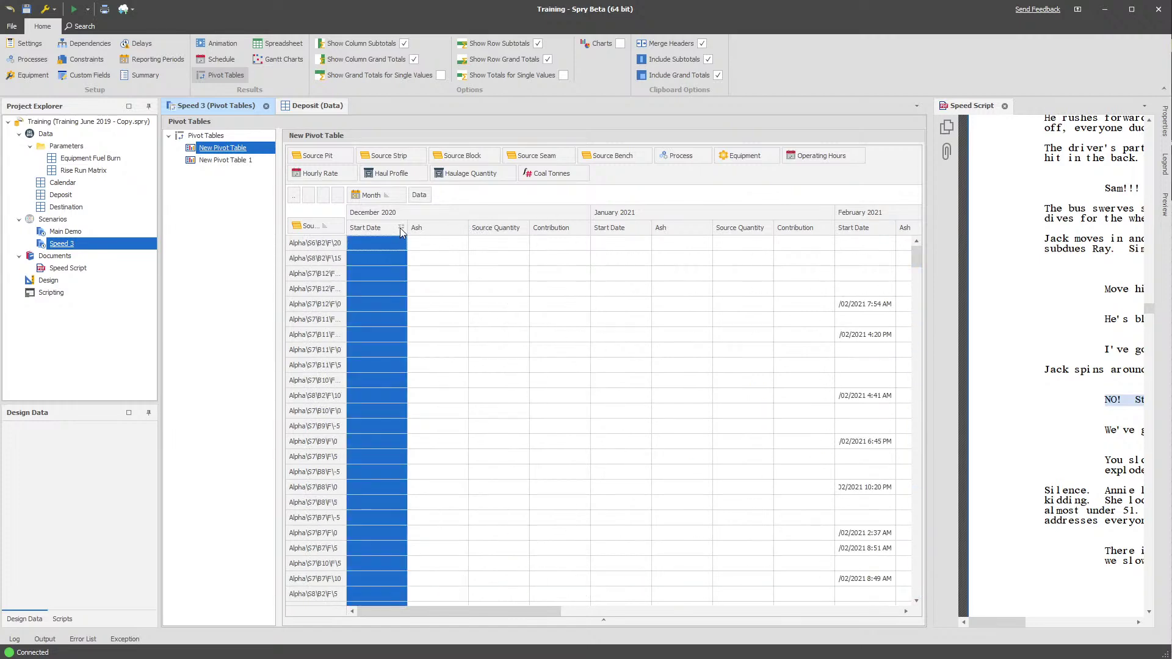
pyautogui.rightClick(400, 228)
# Sort the source block rows by Grand Total Start Date and return to the earliest December 2020 blocks.
pyautogui.moveTo(492, 613); pyautogui.dragTo(837, 621)
pyautogui.rightClick(673, 227)
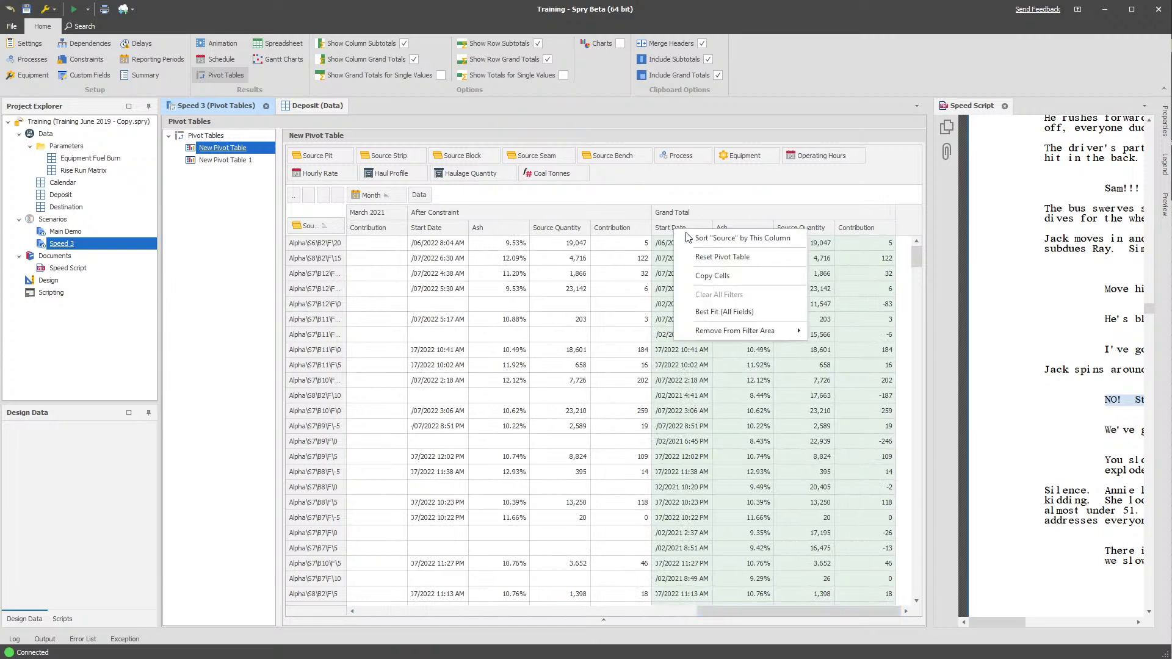
pyautogui.click(714, 232)
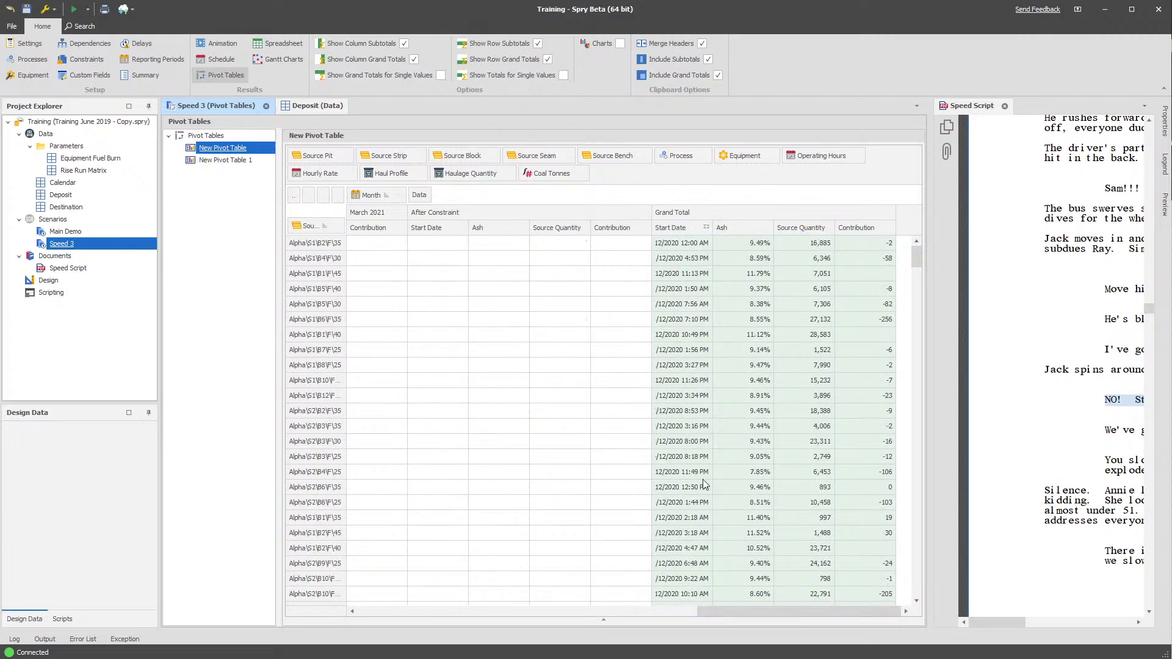
pyautogui.scroll(-10, 858, 320)
pyautogui.moveTo(914, 319); pyautogui.dragTo(931, 253)
pyautogui.moveTo(751, 611); pyautogui.dragTo(409, 606)
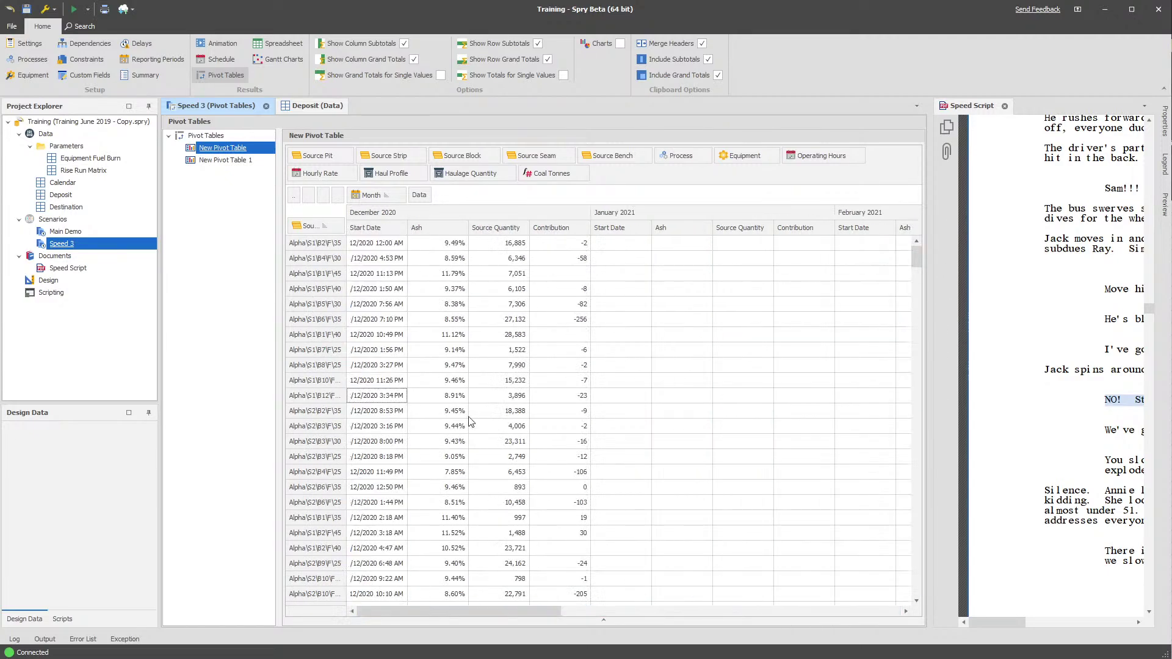
# Widen the Start Date column and best-fit all fields in the pivot table so the full dates are readable.
pyautogui.moveTo(407, 227); pyautogui.dragTo(441, 227)
pyautogui.rightClick(373, 219)
pyautogui.rightClick(366, 233)
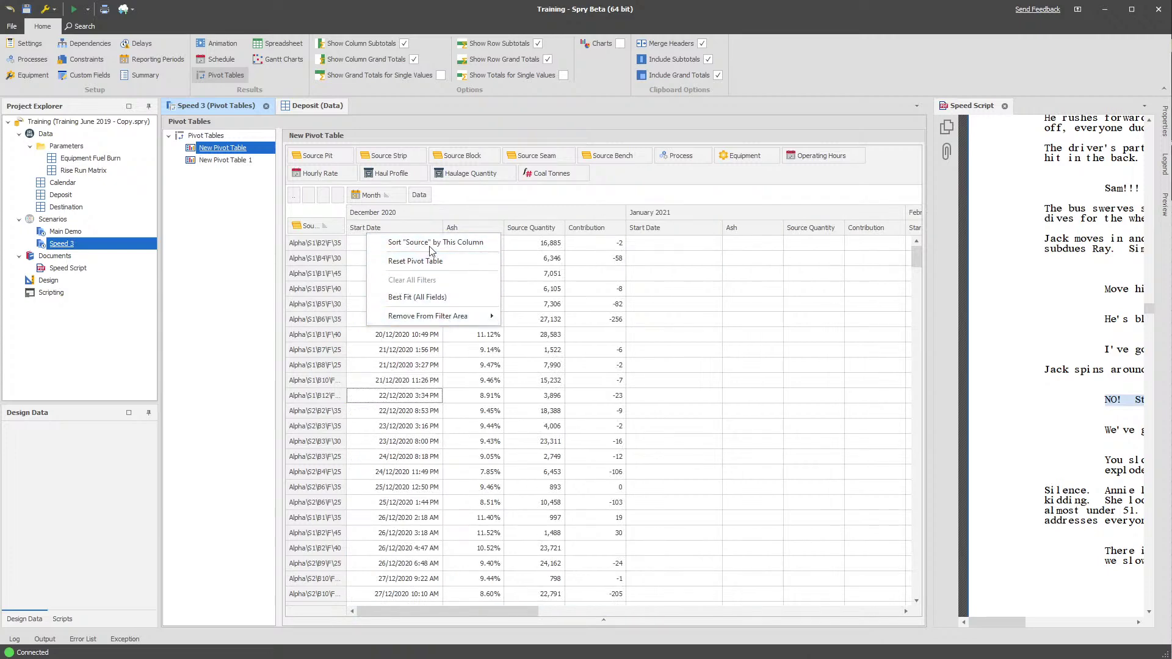
pyautogui.click(409, 298)
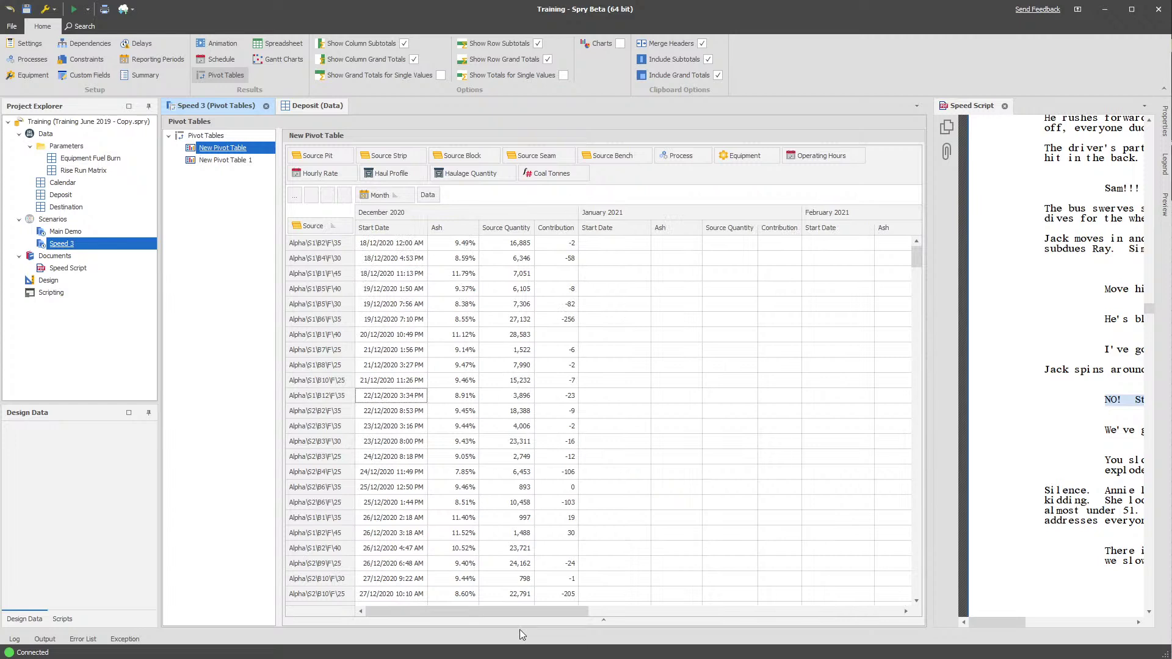
# Check the first block's ash against the project's Target Ash global constant and close the Global Constants window.
pyautogui.click(447, 243)
pyautogui.rightClick(66, 195)
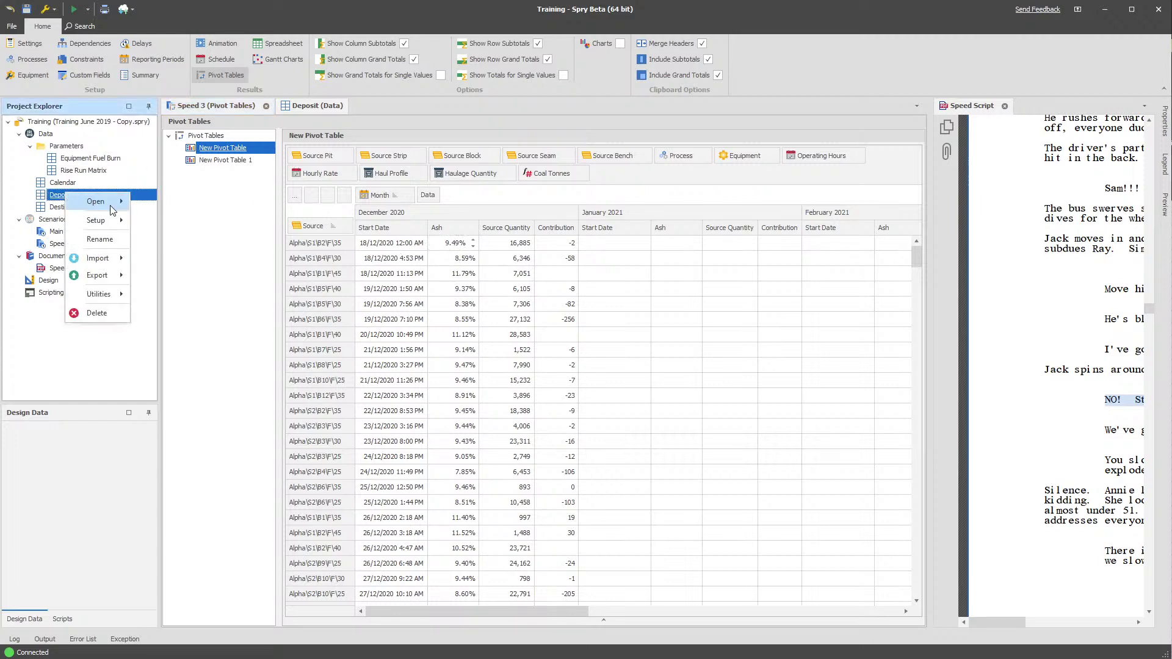
pyautogui.moveTo(102, 226)
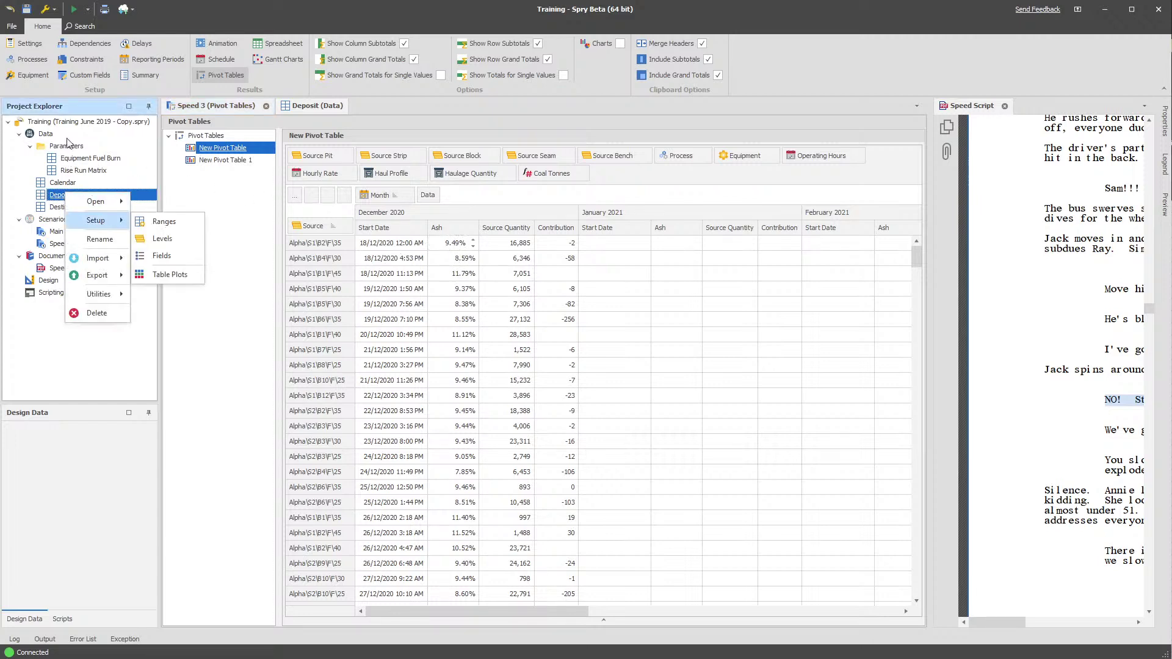
pyautogui.rightClick(43, 121)
pyautogui.click(124, 175)
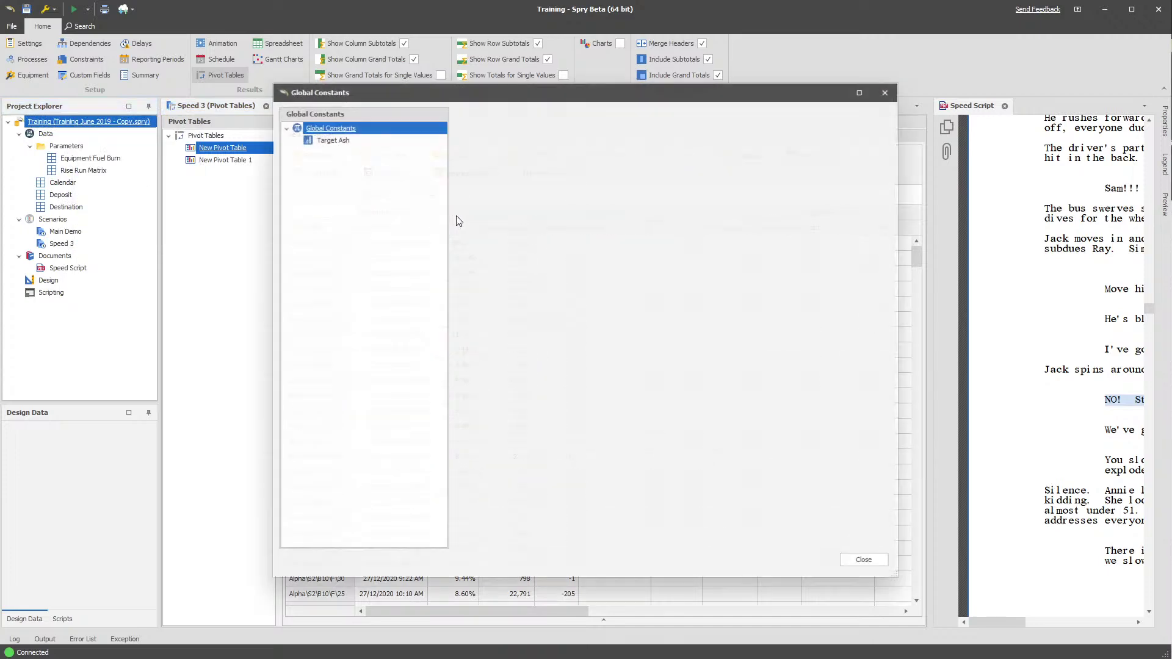
pyautogui.click(361, 142)
pyautogui.click(864, 561)
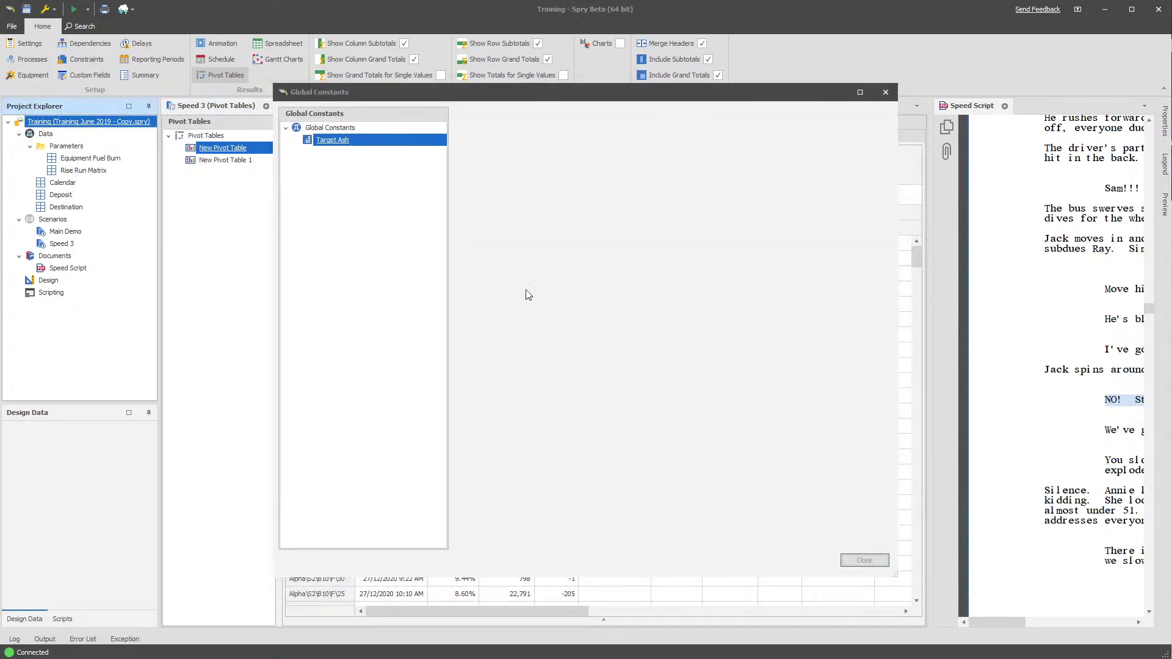
# Widen the pivot table's Contribution column and check the December 2020 contributions of the second and third blocks.
pyautogui.click(450, 275)
pyautogui.click(552, 258)
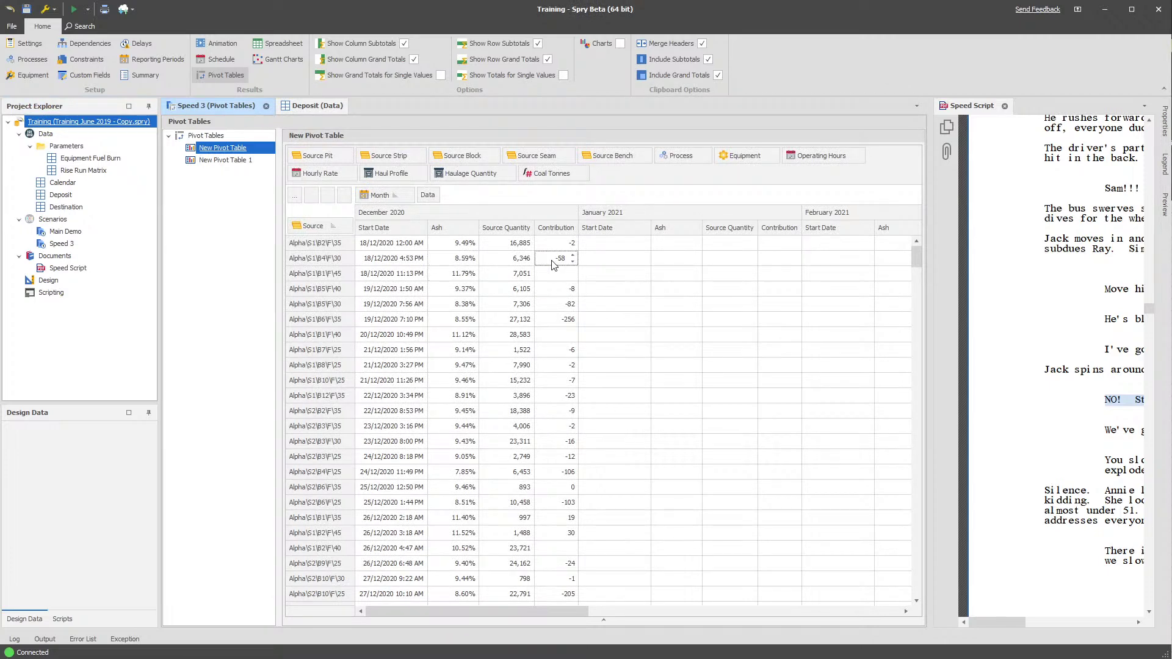
pyautogui.click(554, 274)
pyautogui.press('Up')
pyautogui.moveTo(578, 227); pyautogui.dragTo(592, 228)
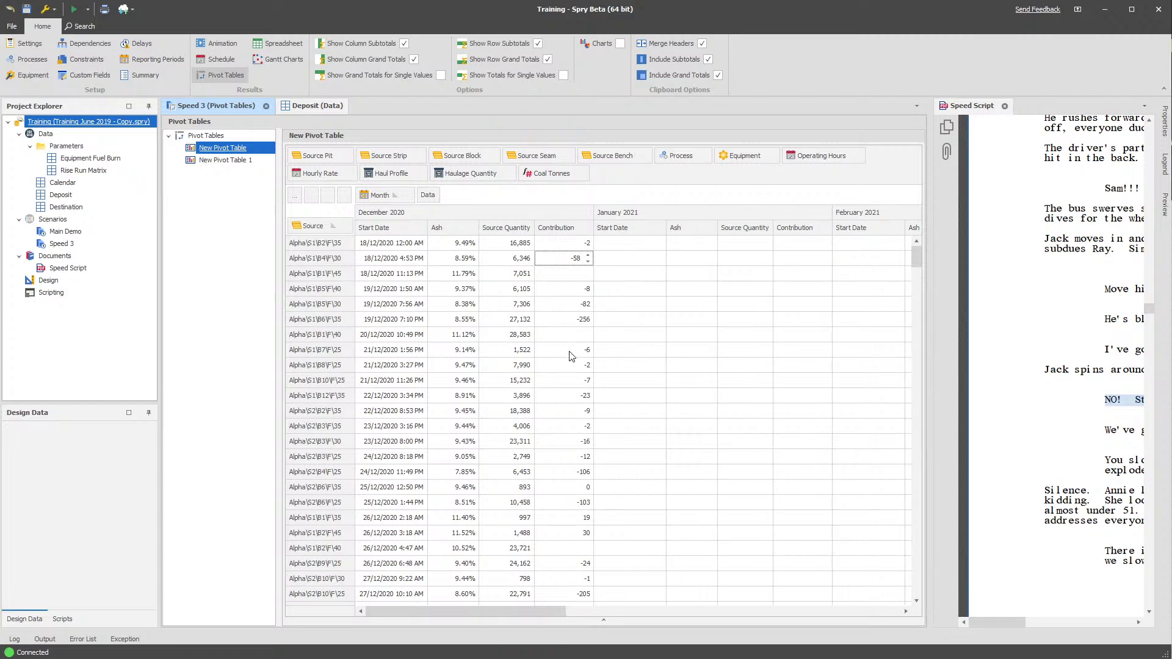
pyautogui.click(573, 273)
# Open the value expression of the Contribution custom field in Speed 3 for editing.
pyautogui.click(89, 75)
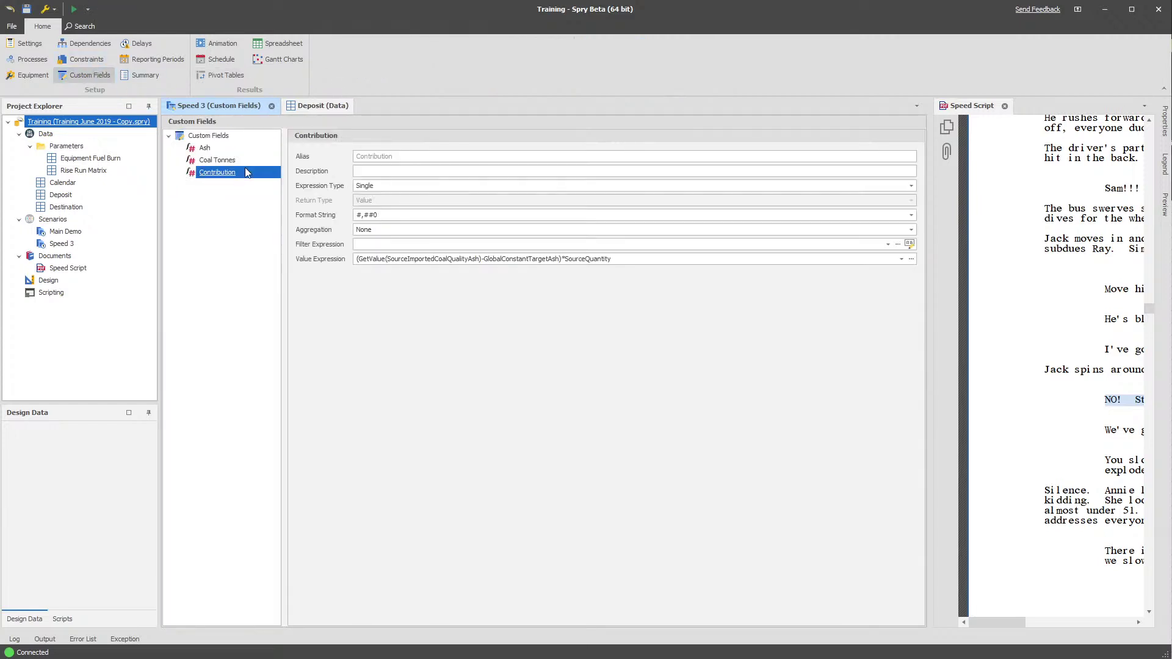
pyautogui.click(438, 261)
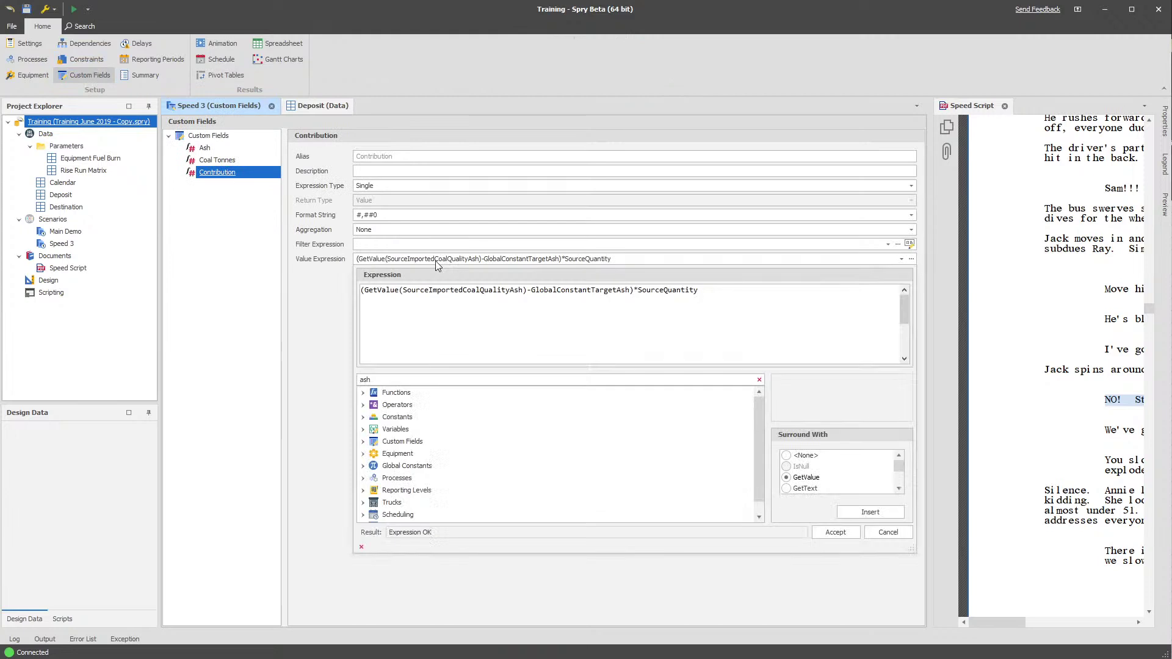
pyautogui.doubleClick(549, 290)
# Prefix the bracketed ash difference in the Contribution expression with Abs and accept it.
pyautogui.click(404, 291)
pyautogui.write('Abs')
pyautogui.click(838, 534)
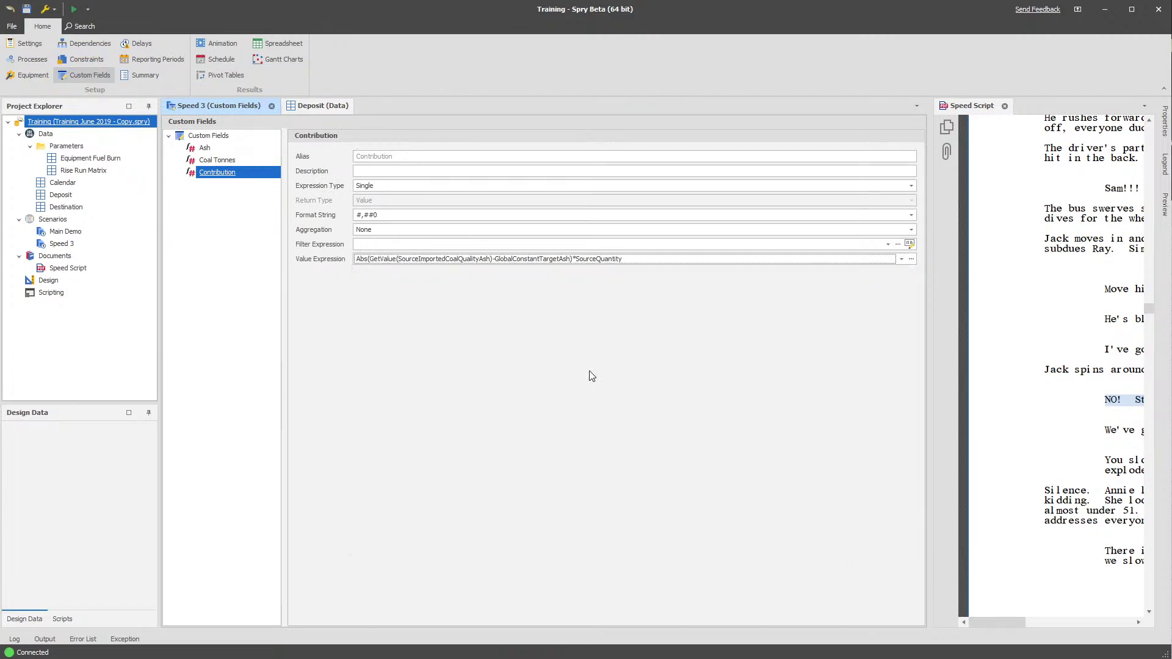
# Remove the Abs function from the Contribution value expression and accept the signed version.
pyautogui.click(226, 246)
pyautogui.click(395, 260)
pyautogui.doubleClick(368, 290)
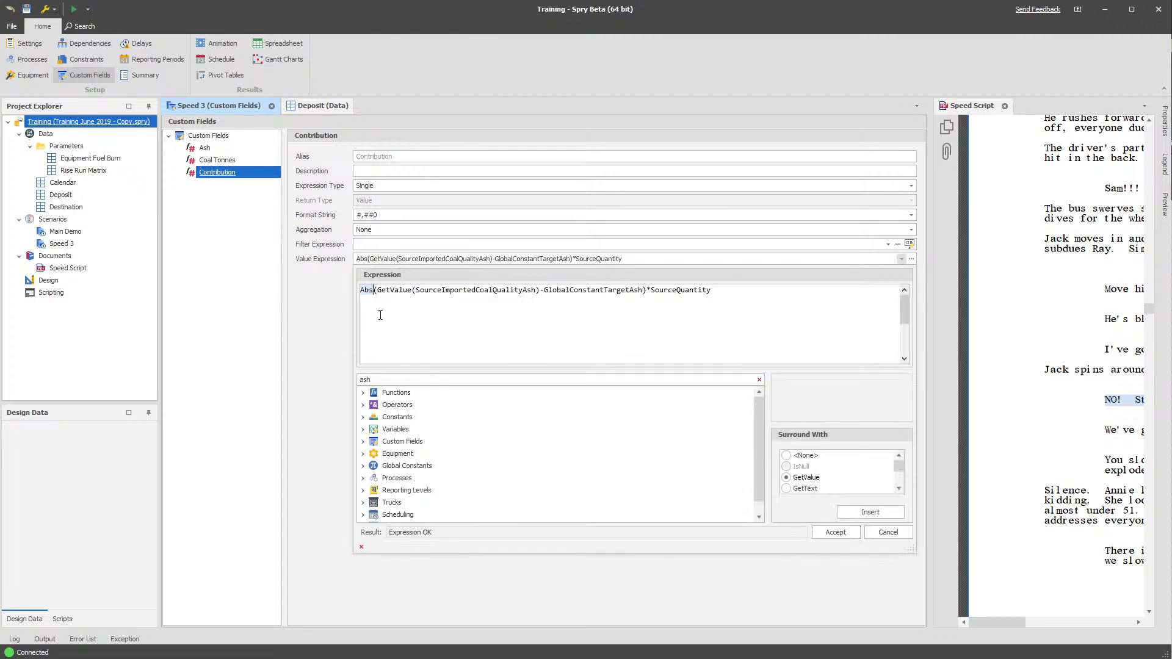
pyautogui.press('Delete')
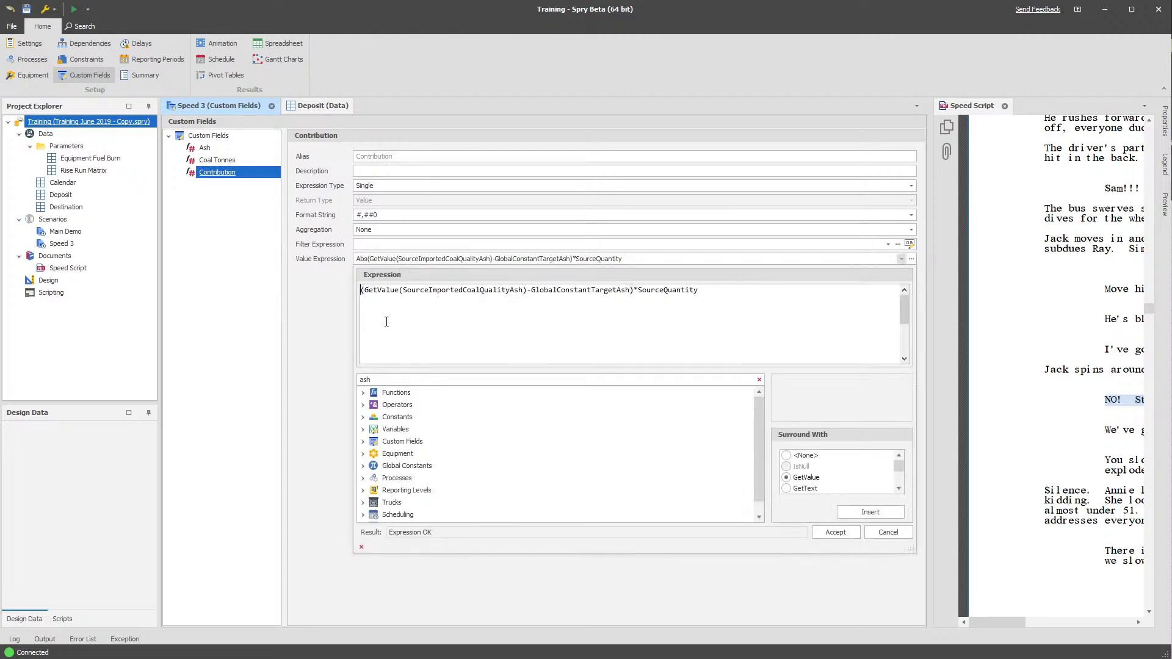
pyautogui.click(833, 532)
# Set the Contribution custom field's Aggregation to Sum and save the project.
pyautogui.click(378, 230)
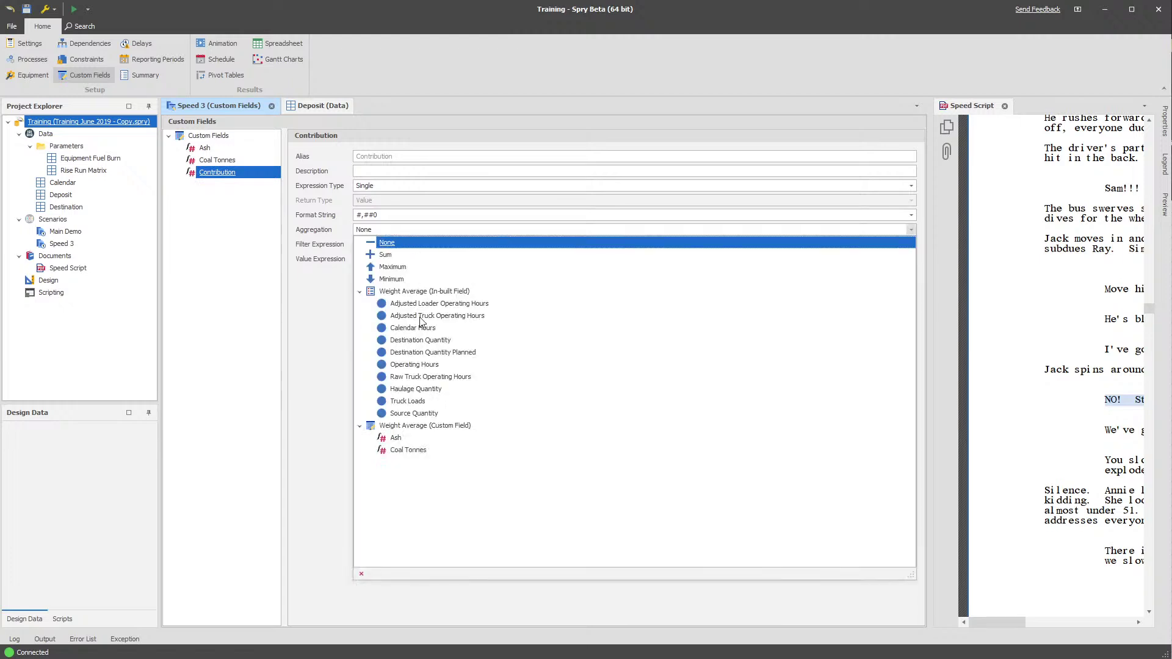
pyautogui.click(386, 255)
pyautogui.click(218, 274)
pyautogui.hotkey('ctrl', 's')
# Reopen the Speed 3 pivot table and check the third source block's contribution against its start date and the next block.
pyautogui.click(225, 77)
pyautogui.click(556, 274)
pyautogui.hotkey('ctrl', 'a')
pyautogui.click(565, 274)
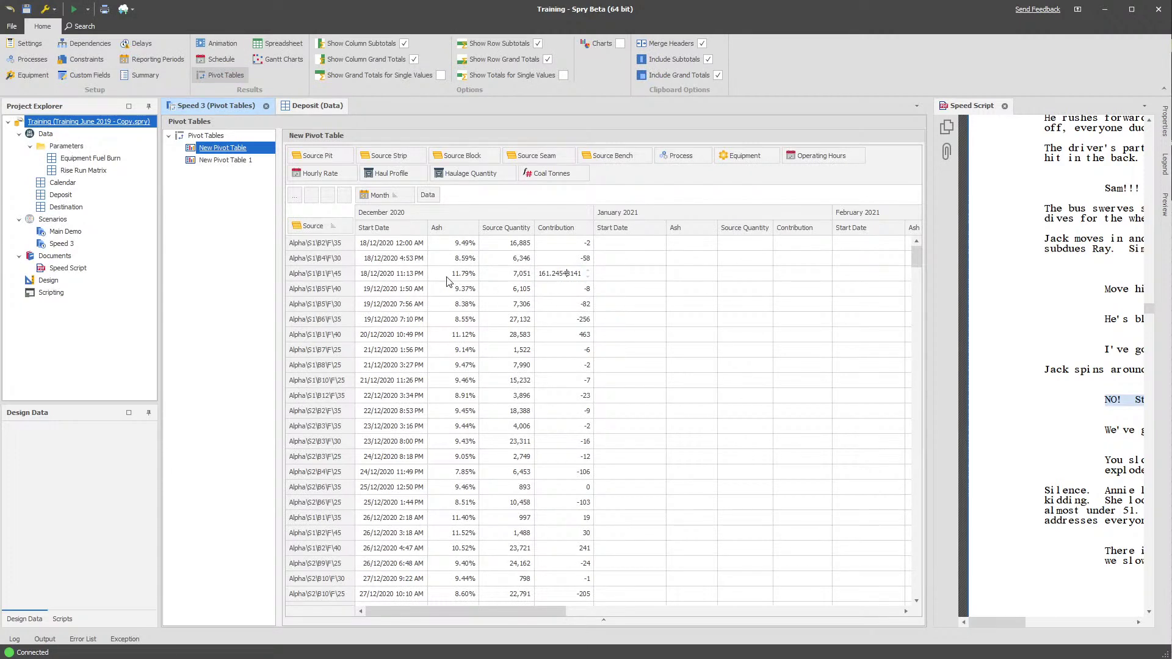
pyautogui.click(383, 276)
pyautogui.click(554, 276)
pyautogui.click(569, 275)
pyautogui.click(571, 288)
# Find where the schedule passes from March 2021 to After Constraint and select the Alpha\S3\B4\F\25 row.
pyautogui.moveTo(920, 250); pyautogui.dragTo(915, 377)
pyautogui.moveTo(529, 612); pyautogui.dragTo(774, 612)
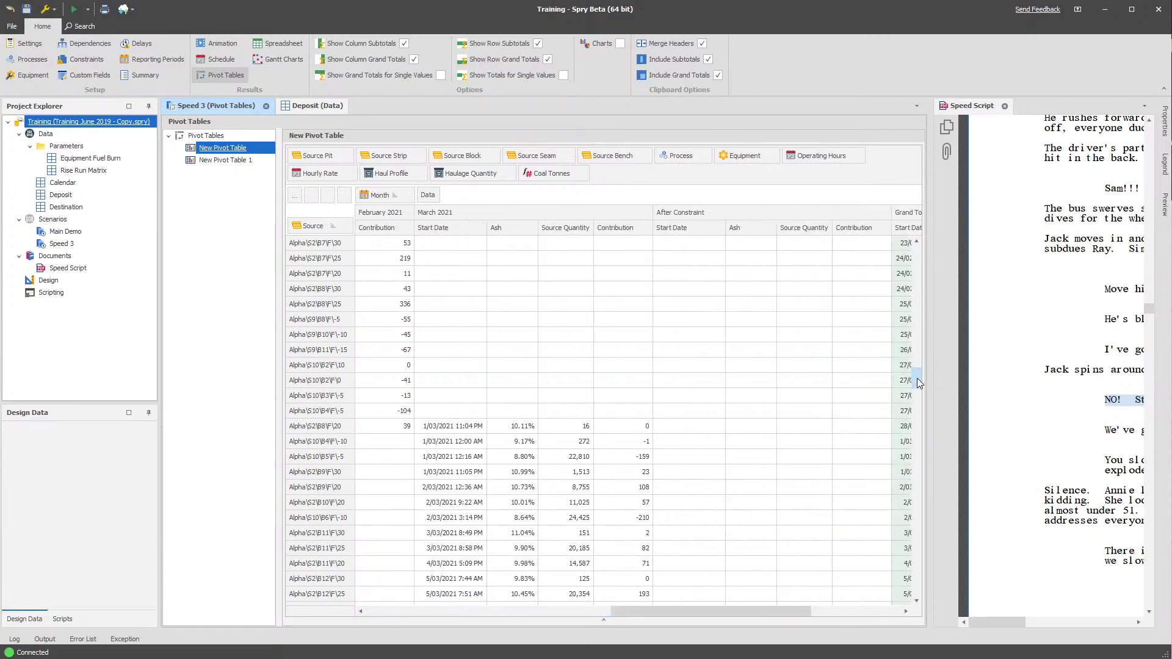
pyautogui.moveTo(920, 383); pyautogui.dragTo(916, 409)
pyautogui.click(450, 443)
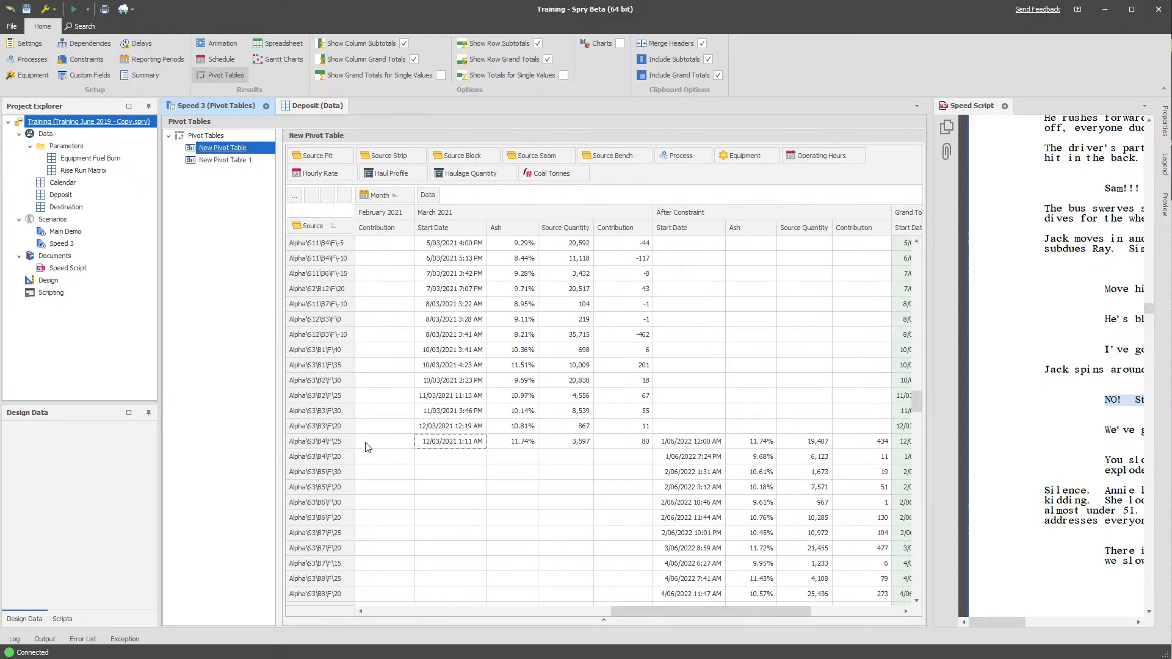
pyautogui.click(321, 446)
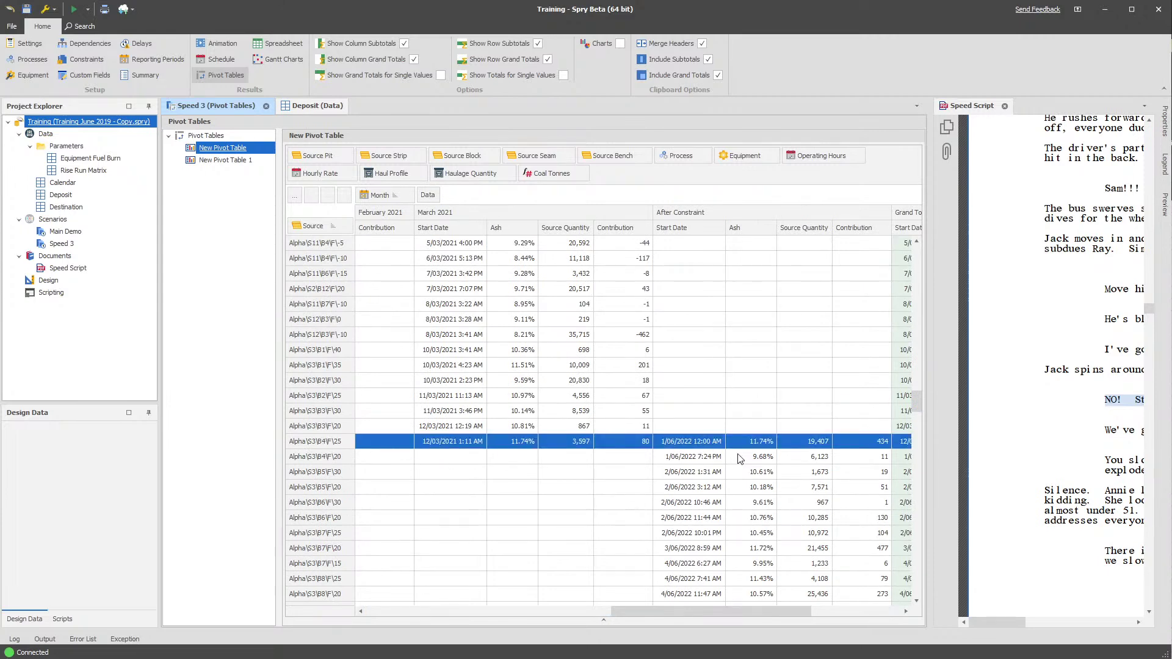
# Examine the start dates, ash and contributions of the blocks in the After Constraint period.
pyautogui.scroll(-10, 739, 459)
pyautogui.scroll(-10, 739, 483)
pyautogui.scroll(-12, 744, 492)
pyautogui.scroll(-9, 759, 562)
pyautogui.scroll(-1, 757, 569)
pyautogui.scroll(20, 751, 555)
pyautogui.scroll(15, 743, 538)
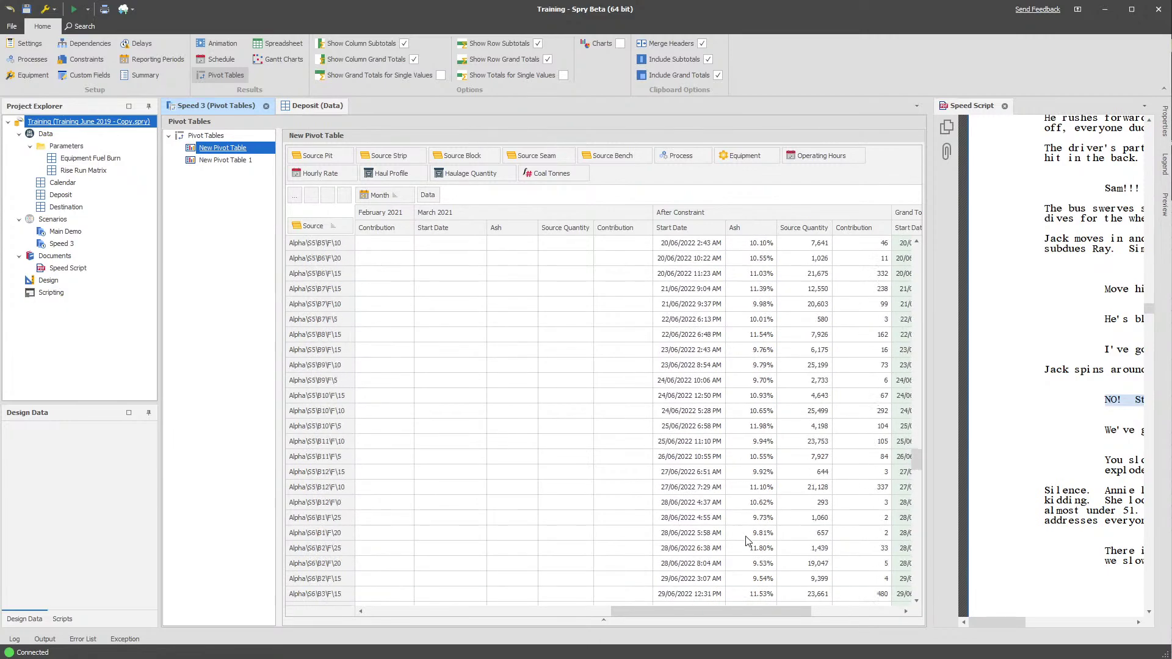
pyautogui.scroll(-4, 743, 536)
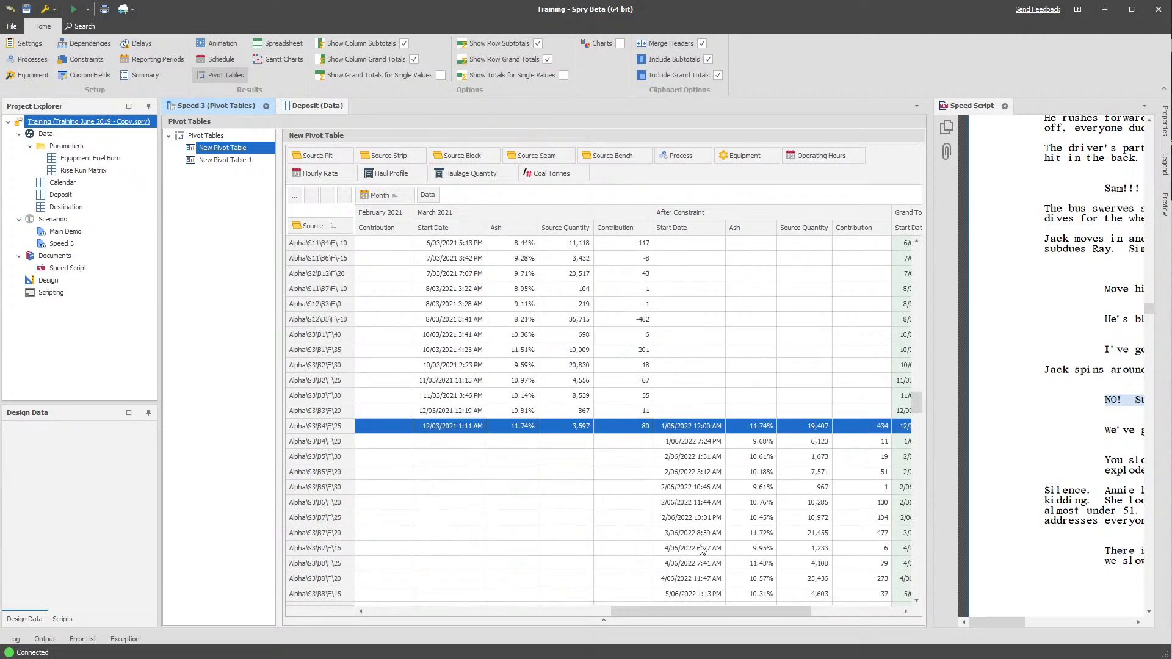
pyautogui.moveTo(735, 610); pyautogui.dragTo(490, 614)
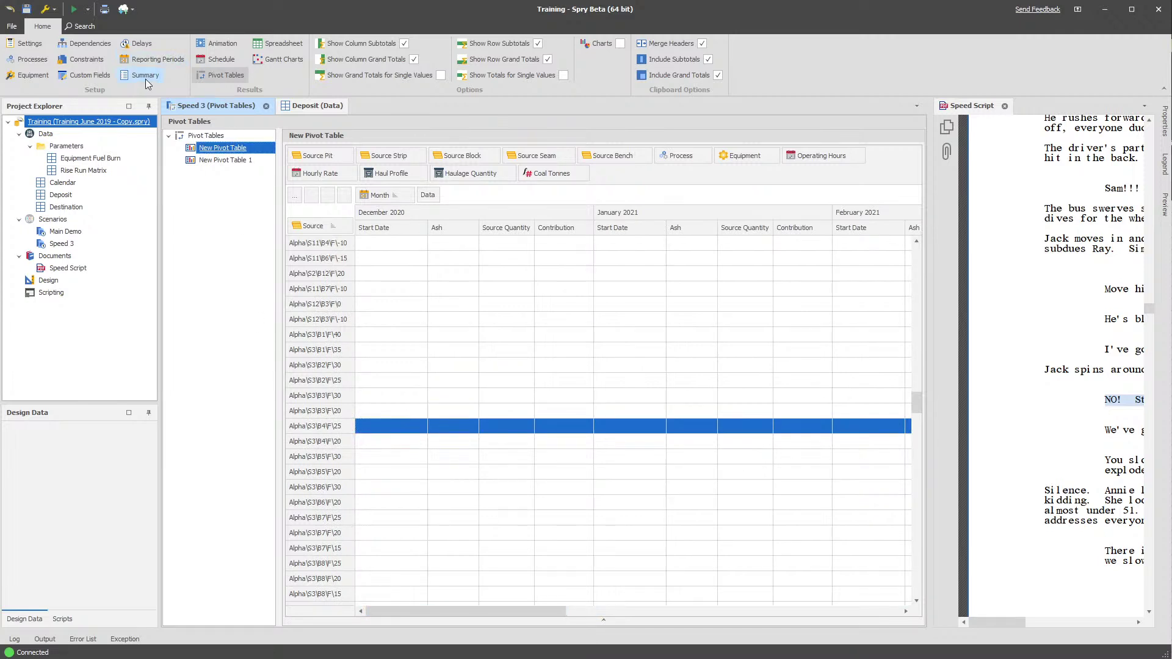
# Open the Stay Above Target Ash constraint and inspect the end date of its capacity period.
pyautogui.click(83, 59)
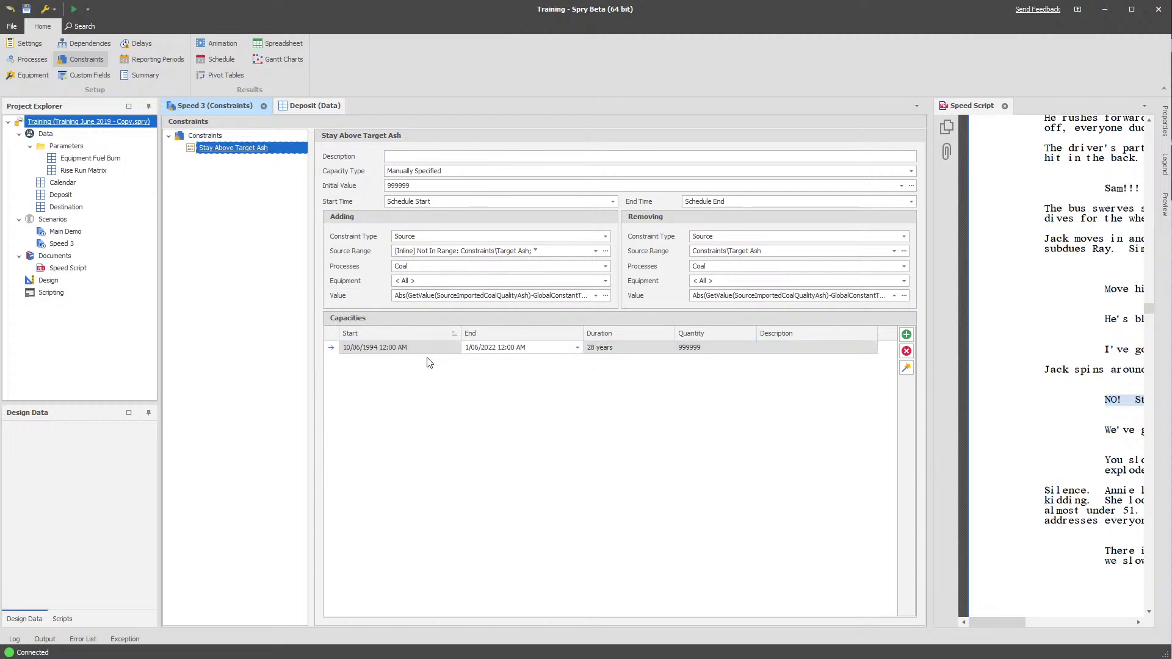
pyautogui.click(480, 348)
pyautogui.click(478, 348)
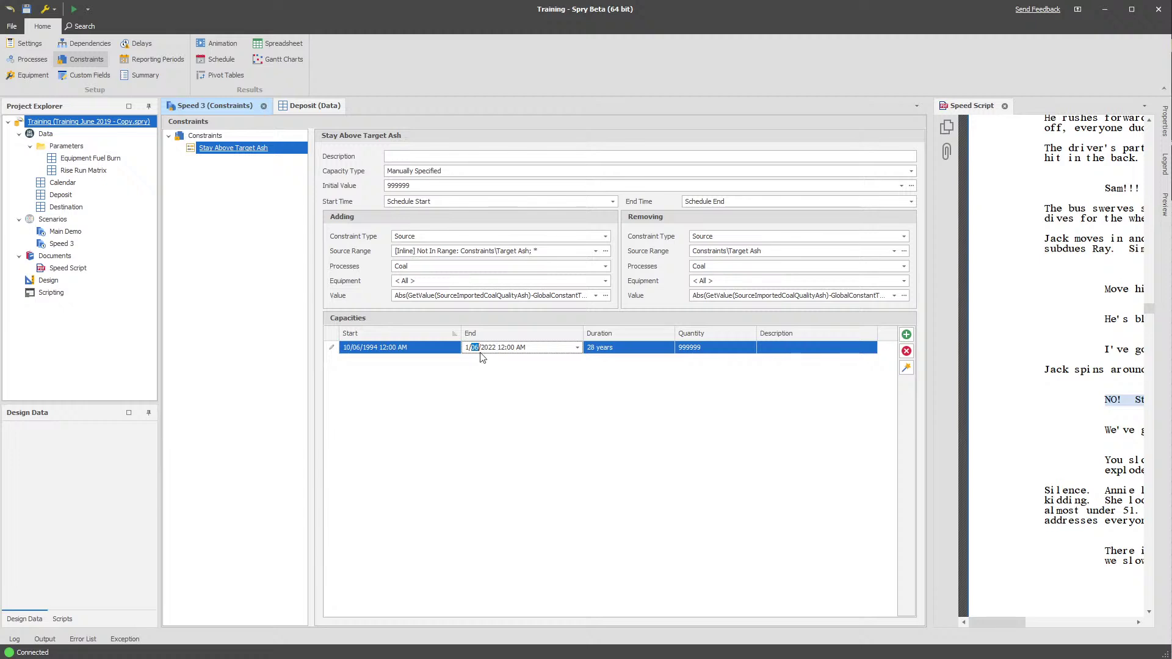
pyautogui.click(252, 301)
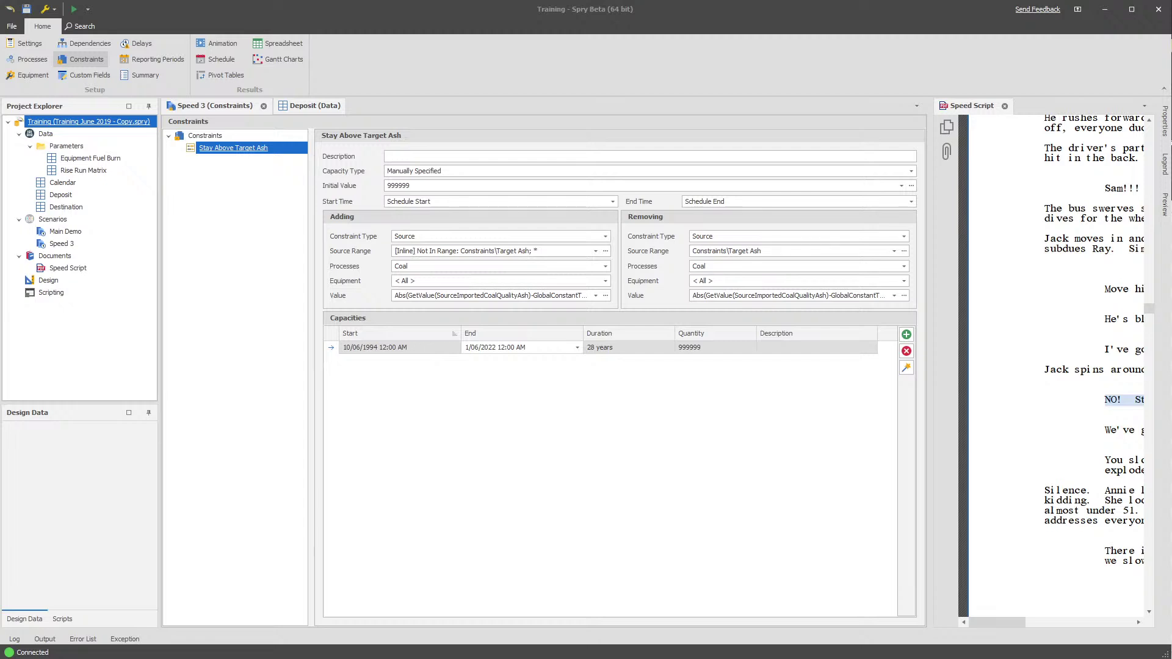
# Switch to the Excel workbook and examine the tonnage and ash blending examples, focusing on the first pair and its blended ash.
pyautogui.hotkey('alt', 'Tab')
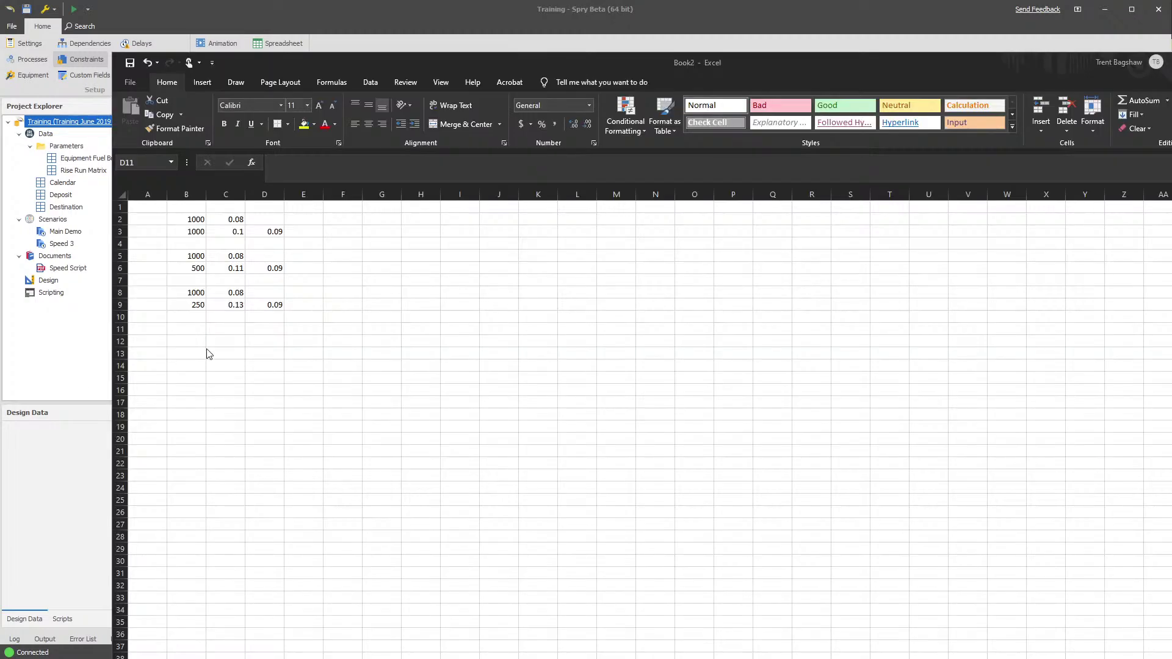
pyautogui.click(357, 297)
pyautogui.click(343, 293)
pyautogui.click(310, 255)
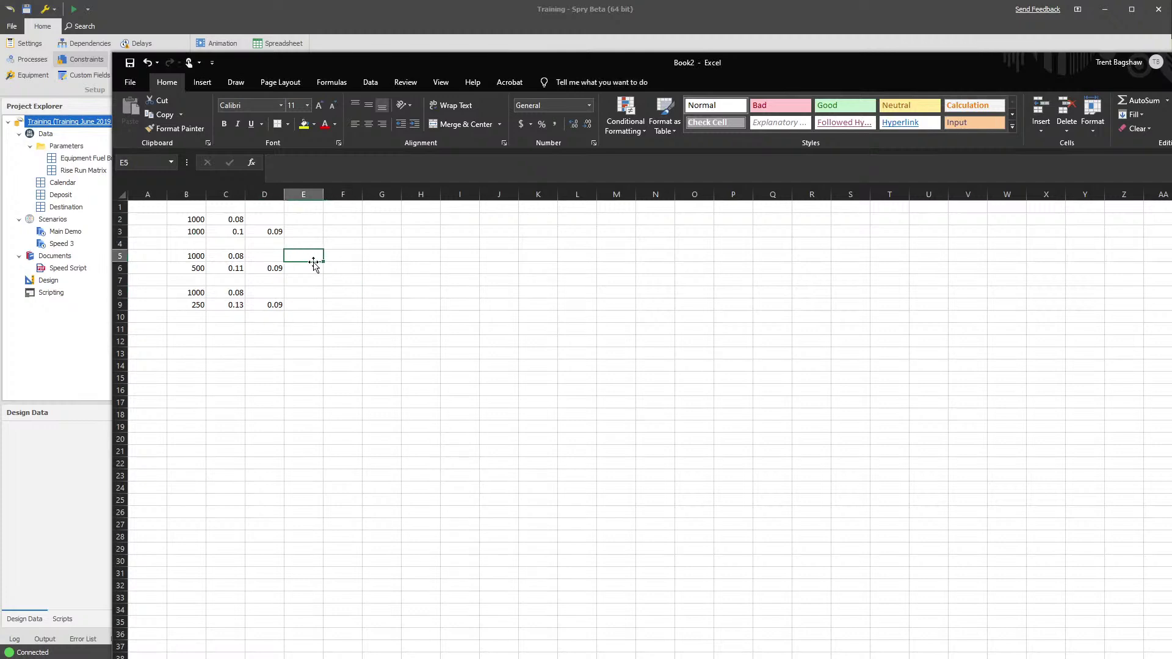
pyautogui.click(210, 242)
pyautogui.click(237, 219)
pyautogui.click(262, 230)
pyautogui.click(234, 230)
pyautogui.click(242, 220)
pyautogui.click(253, 233)
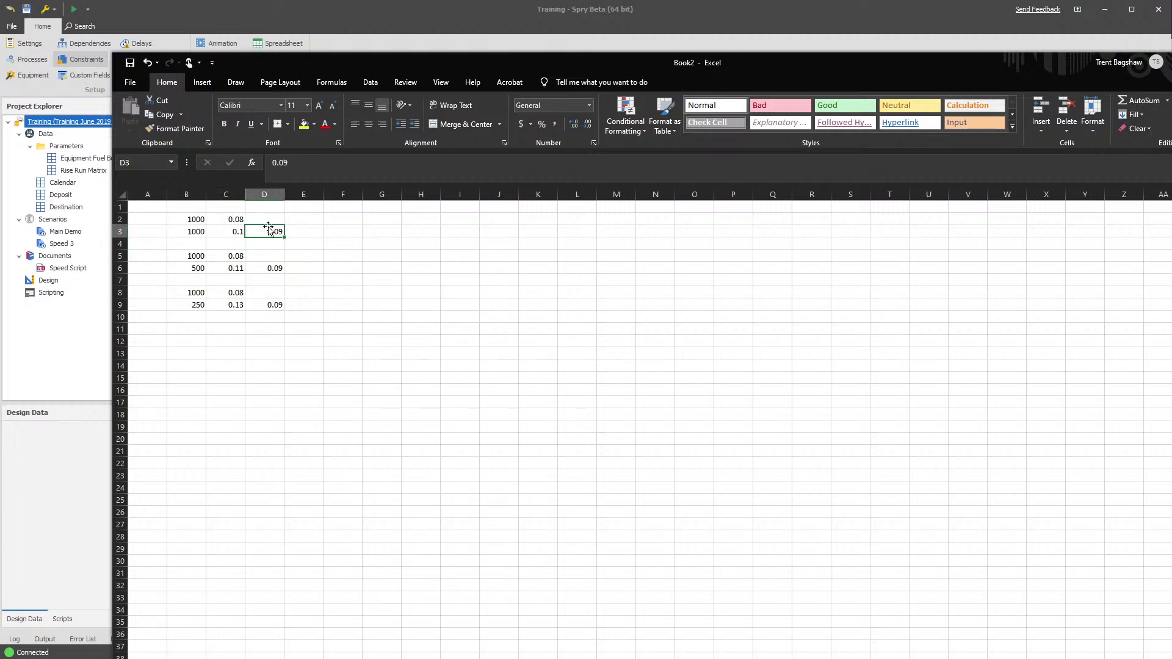
# Clear the fixed blended ash in D3 and begin a formula in D4 with the tonnage total SUM(B2:B3).
pyautogui.moveTo(269, 226); pyautogui.dragTo(271, 219)
pyautogui.write('=')
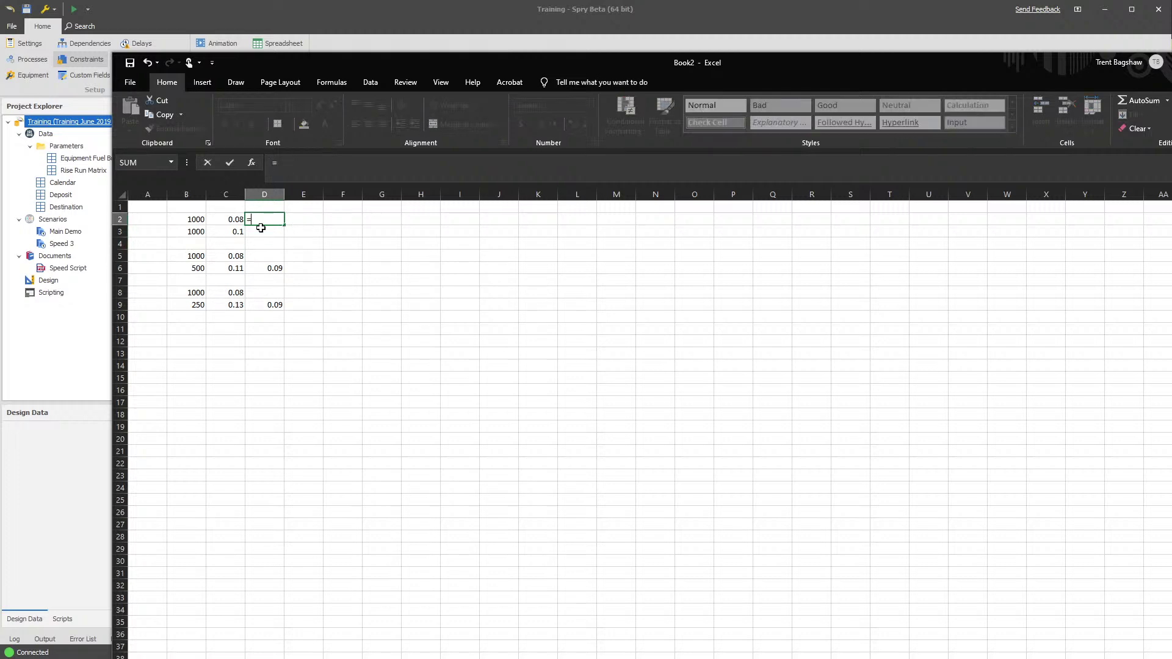
pyautogui.press('Escape')
pyautogui.click(269, 244)
pyautogui.write('=')
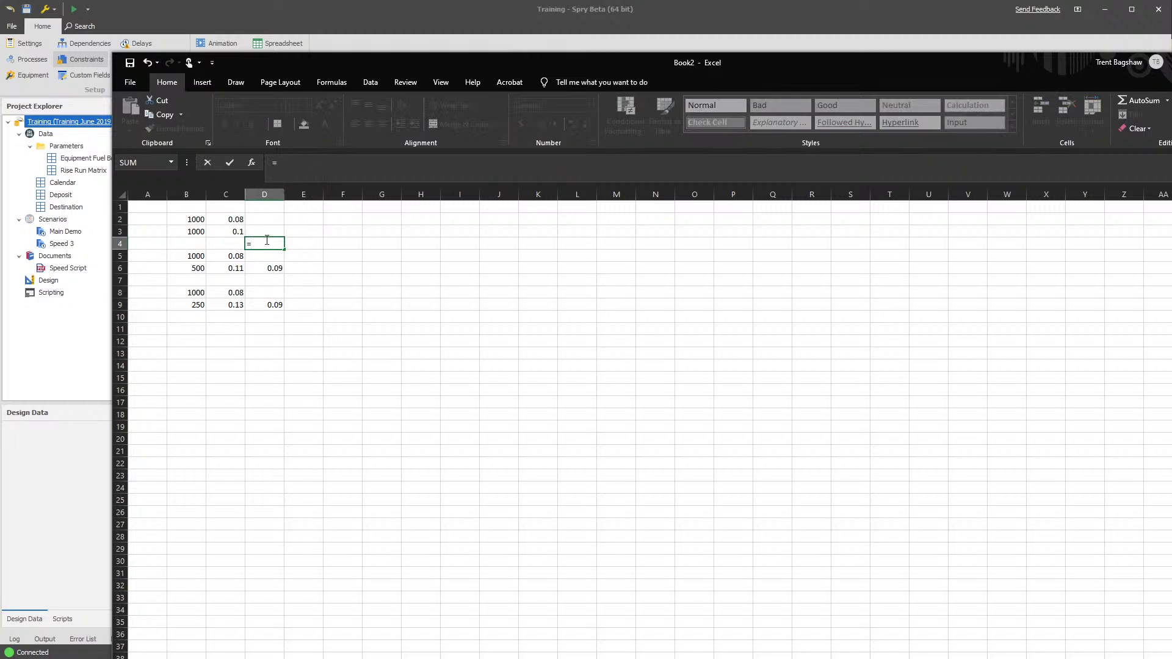
pyautogui.write('Sum(')
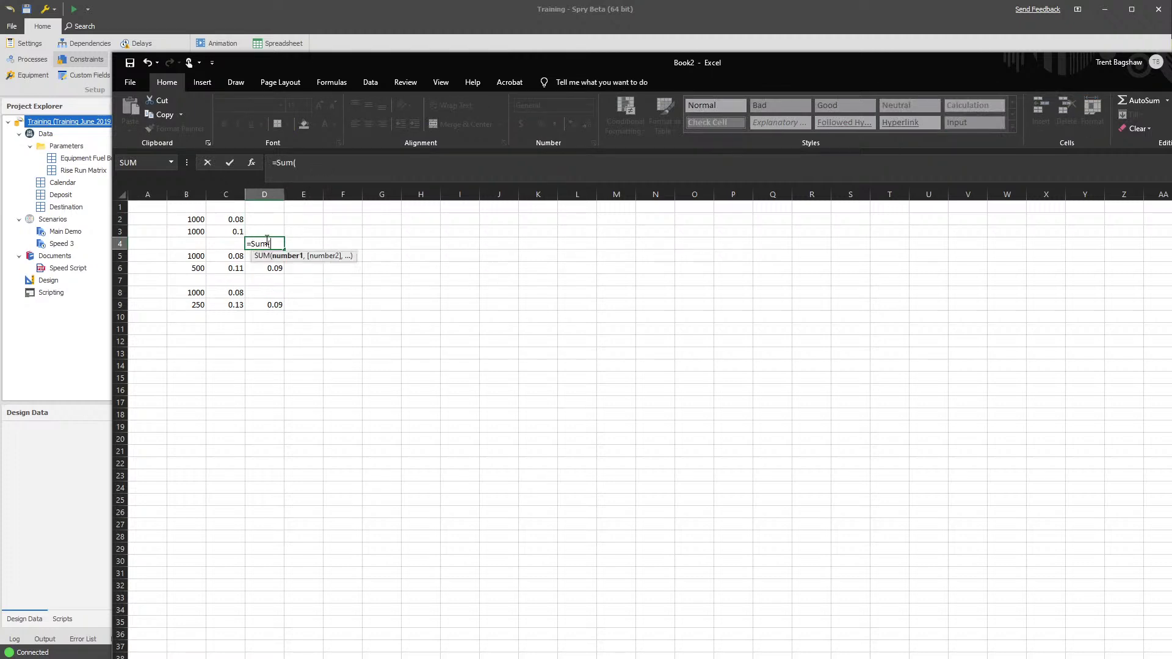
pyautogui.moveTo(195, 221); pyautogui.dragTo(194, 232)
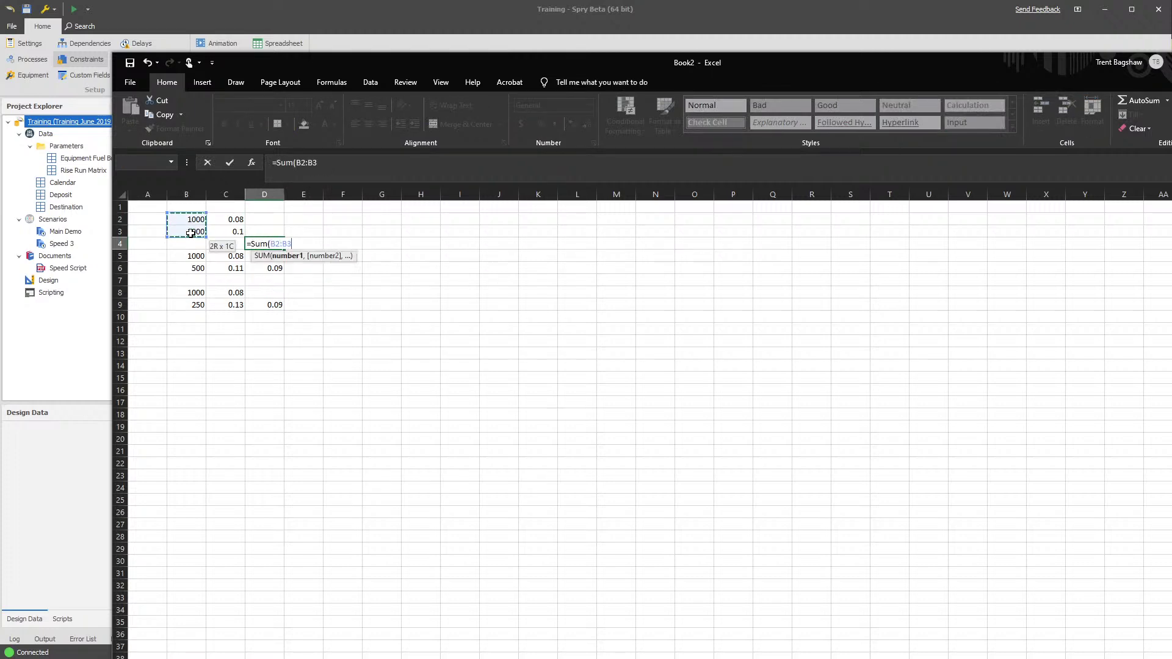
pyautogui.write(')')
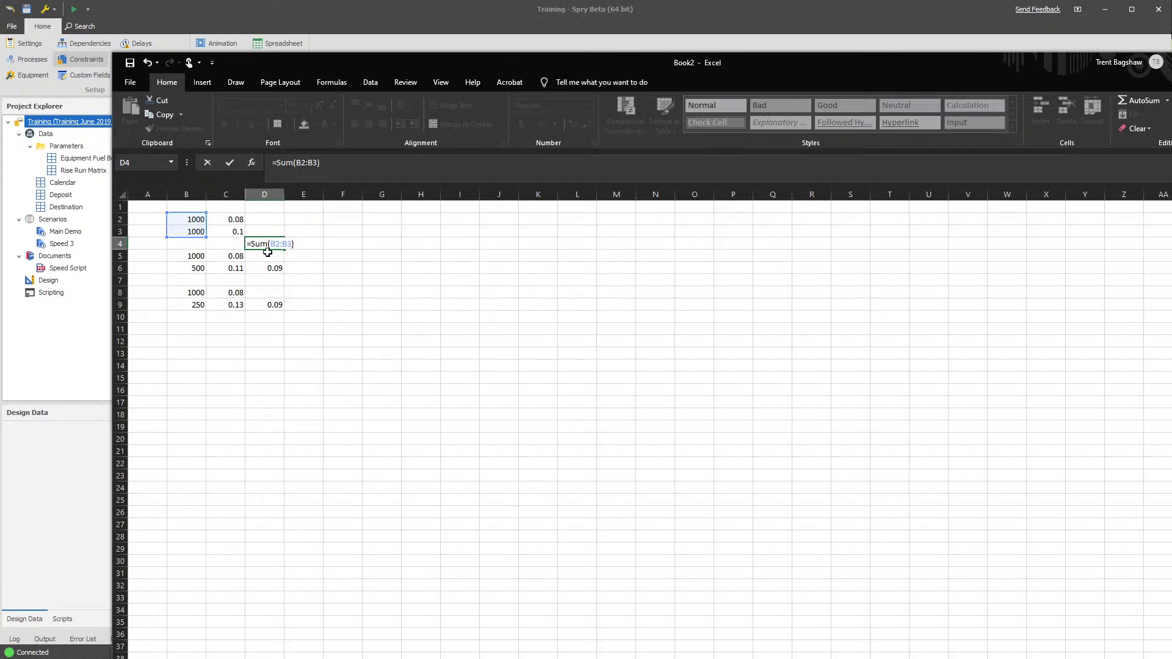
# Extend the D4 formula to the second tonnage's weighted ash, B3/SUM(B2:B3)*C3, ready to add another term.
pyautogui.click(189, 232)
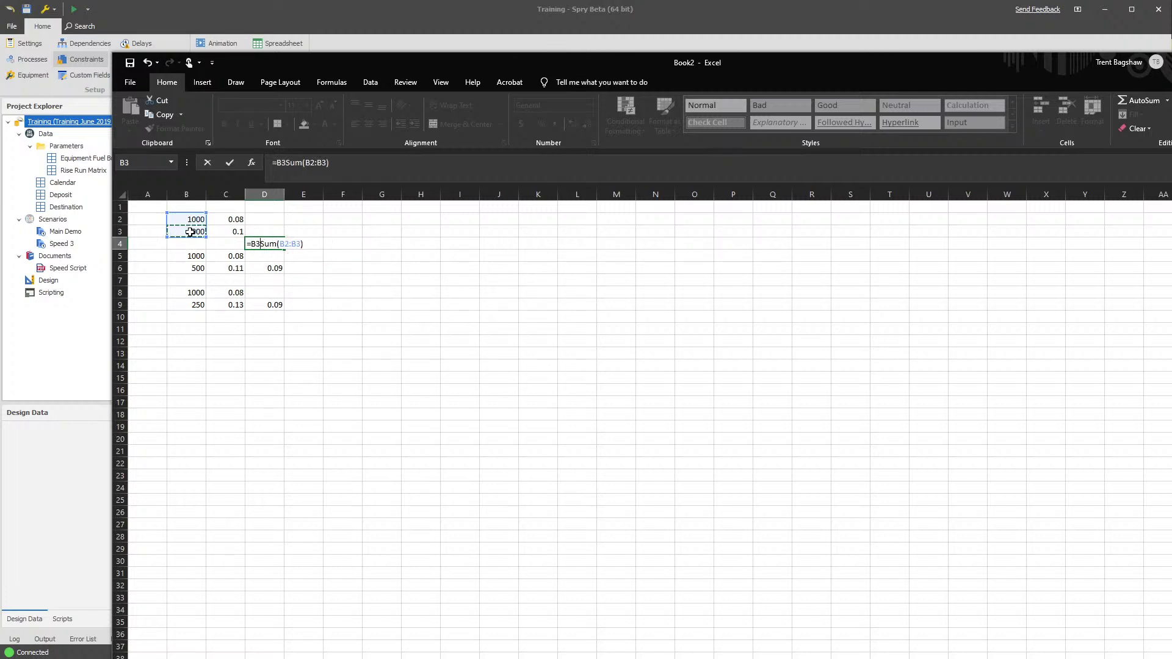
pyautogui.write('/')
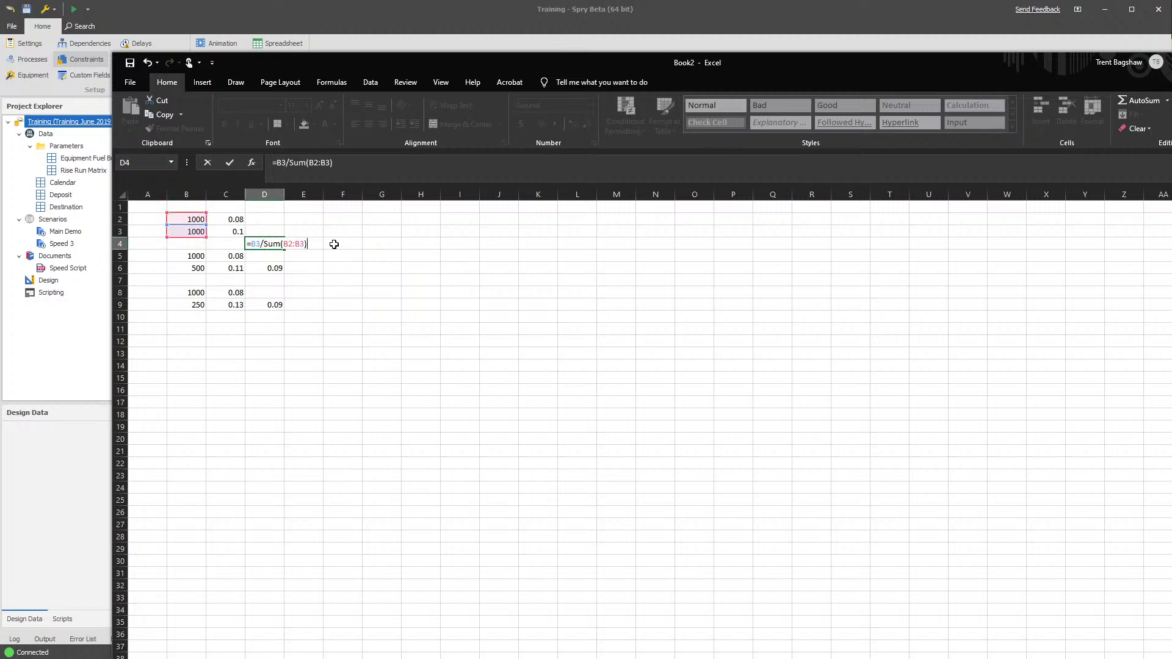
pyautogui.write('*')
pyautogui.click(218, 233)
pyautogui.write('+')
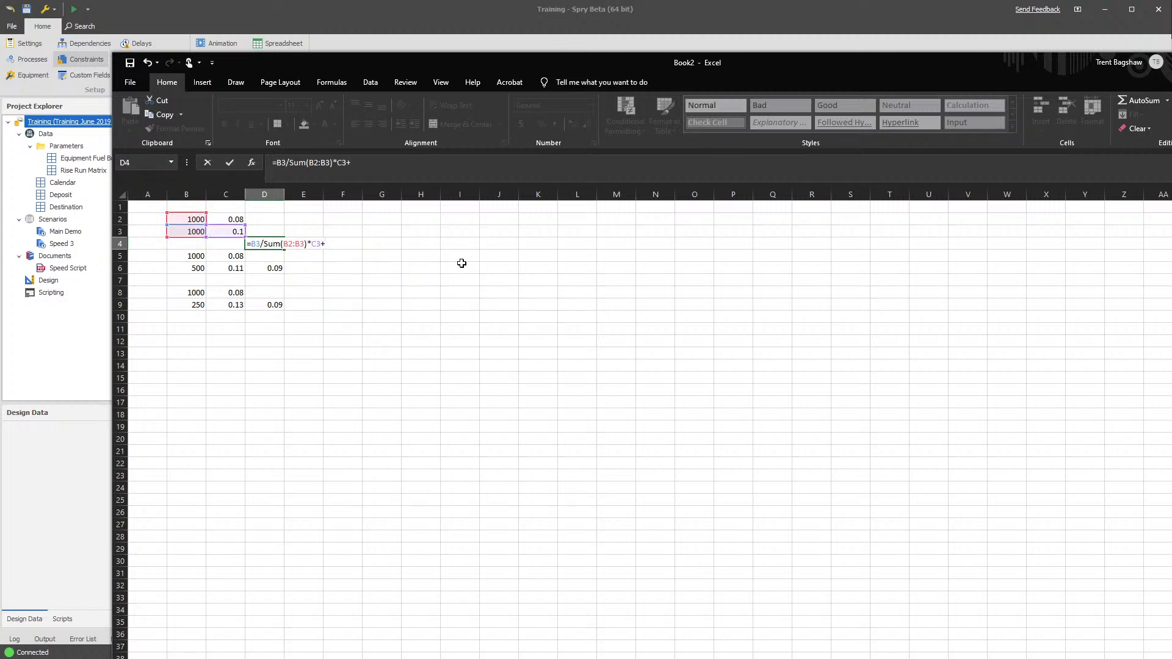
# Complete the D4 blended ash formula by adding the first tonnage's term, B2/SUM(B2:B3)*C2.
pyautogui.moveTo(321, 244); pyautogui.dragTo(251, 244)
pyautogui.hotkey('ctrl', 'c')
pyautogui.click(335, 244)
pyautogui.hotkey('ctrl', 'v')
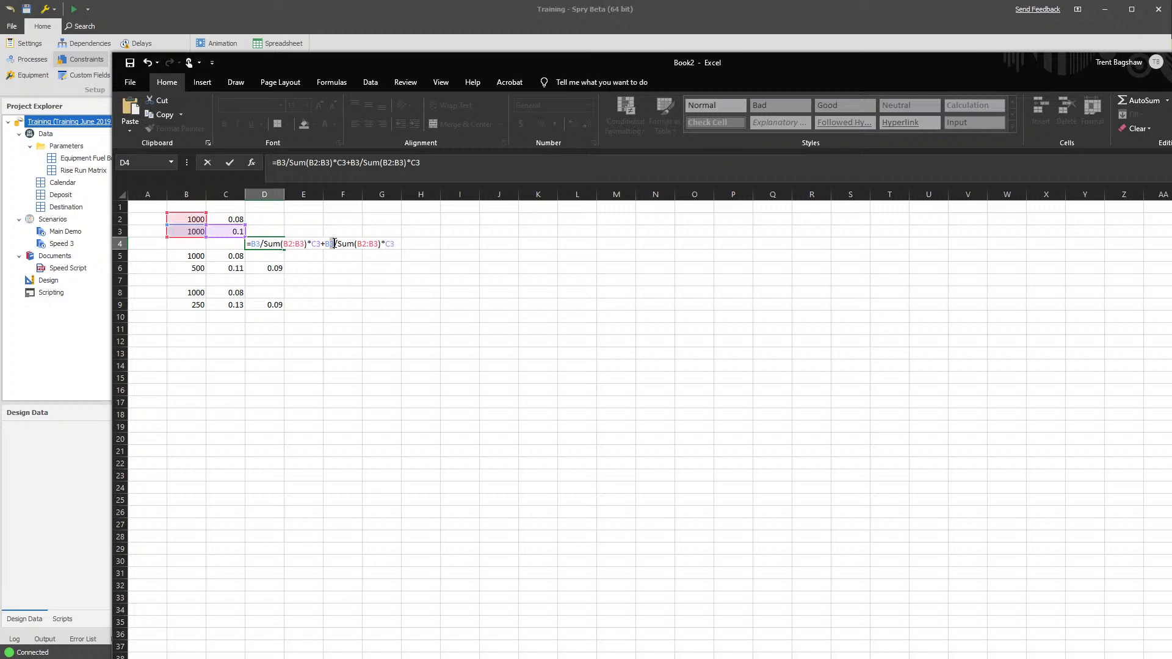
pyautogui.write('B2=')
pyautogui.press('BackSpace')
pyautogui.write('C2')
pyautogui.press('Return')
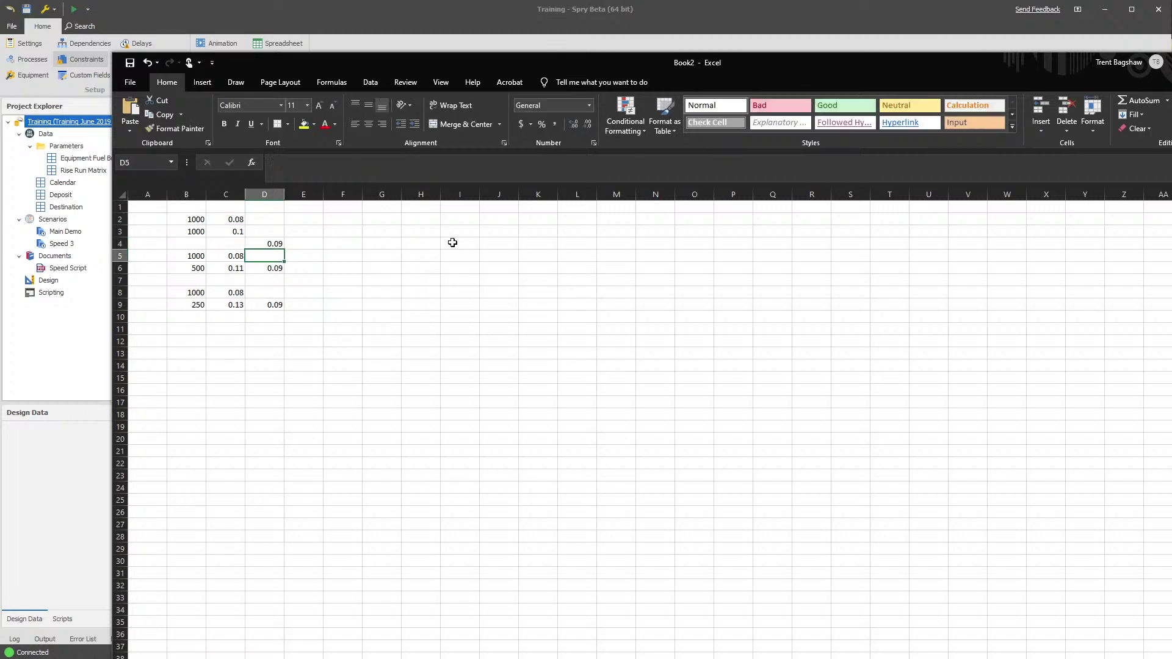
# Copy the blended ash formula from D4 into D7 and D10, and check the references in D10.
pyautogui.click(263, 244)
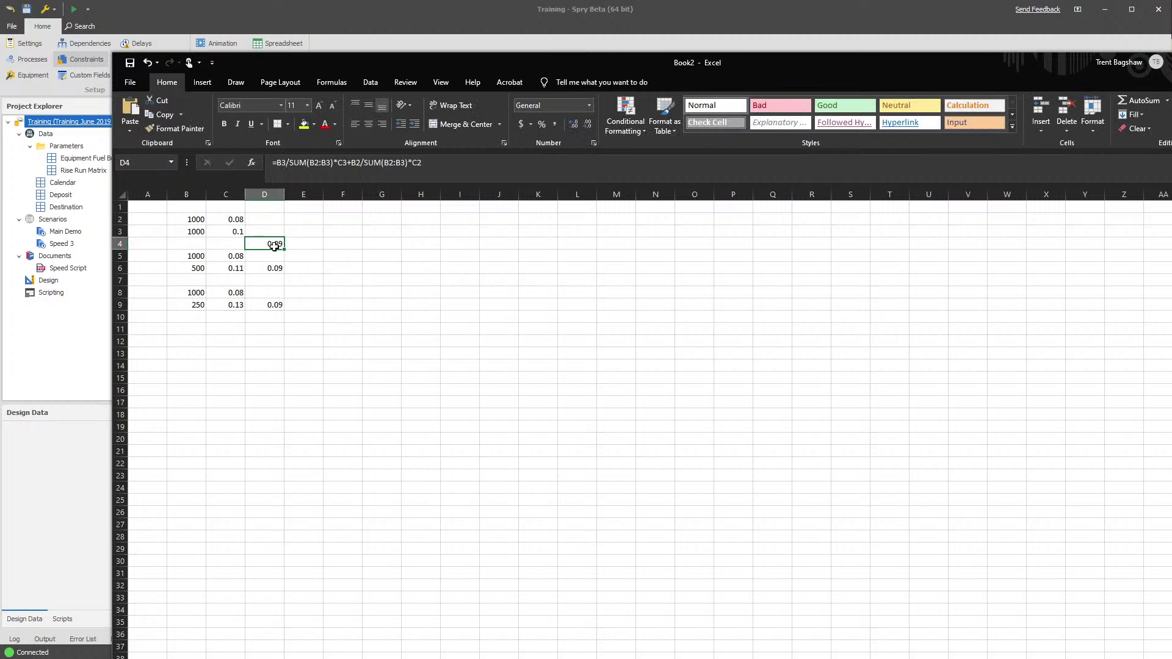
pyautogui.hotkey('ctrl', 'c')
pyautogui.click(275, 280)
pyautogui.hotkey('ctrl', 'v')
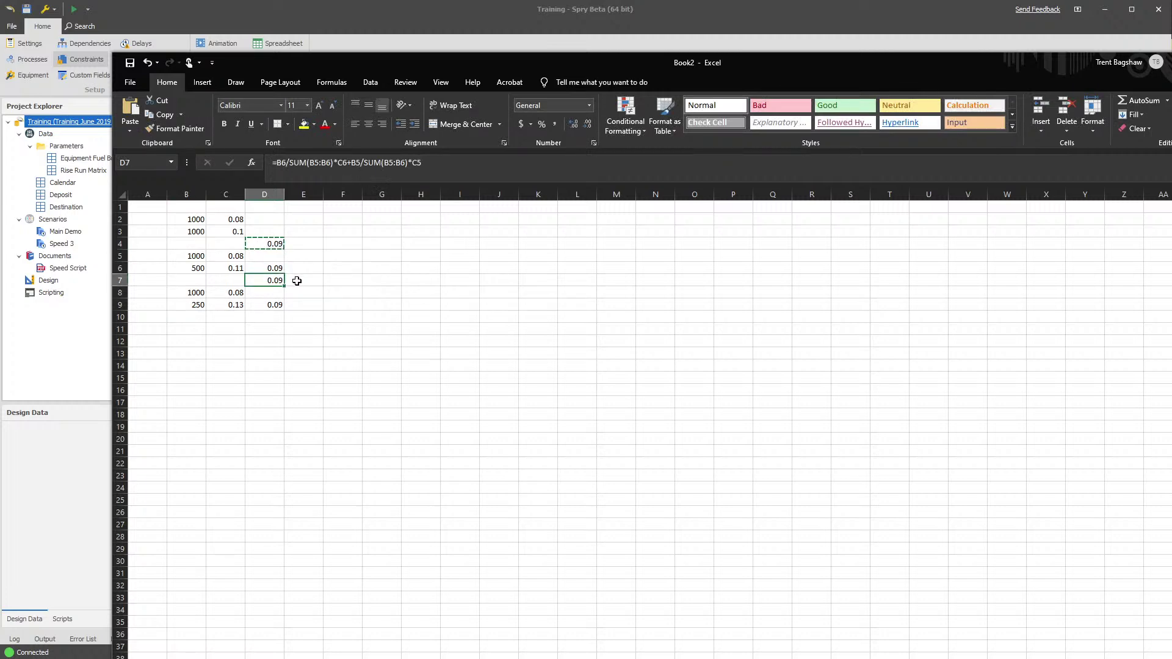
pyautogui.click(275, 318)
pyautogui.hotkey('ctrl', 'v')
pyautogui.doubleClick(275, 318)
pyautogui.press('Escape')
# Clear the fixed blended ash in D9 and the copied formula in D7.
pyautogui.click(271, 303)
pyautogui.press('Delete')
pyautogui.click(273, 280)
pyautogui.press('Delete')
# Set the second pair's tonnage in B6 to 200.
pyautogui.click(333, 269)
pyautogui.click(270, 268)
pyautogui.click(183, 264)
pyautogui.write('200')
pyautogui.press('Return')
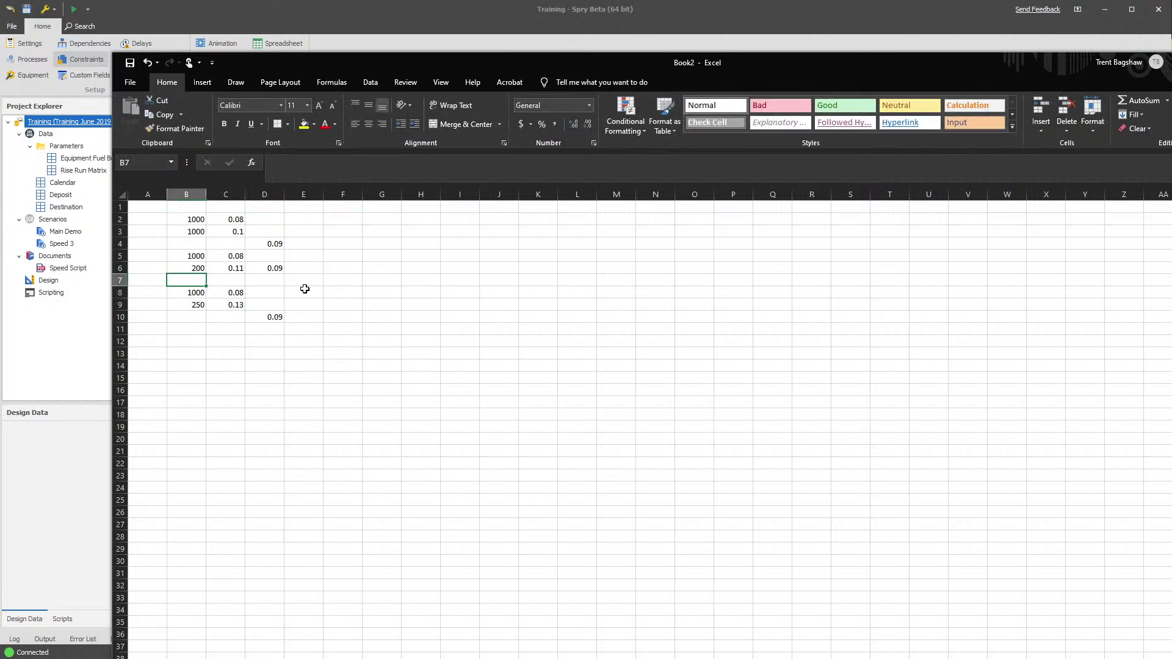
# Check the contents of D6 and D4, and try to reuse the D4 blended ash formula in D6.
pyautogui.doubleClick(264, 269)
pyautogui.press('Return')
pyautogui.click(275, 233)
pyautogui.doubleClick(274, 244)
pyautogui.press('Escape')
pyautogui.hotkey('ctrl', 'c')
pyautogui.click(273, 269)
pyautogui.hotkey('ctrl', 'v')
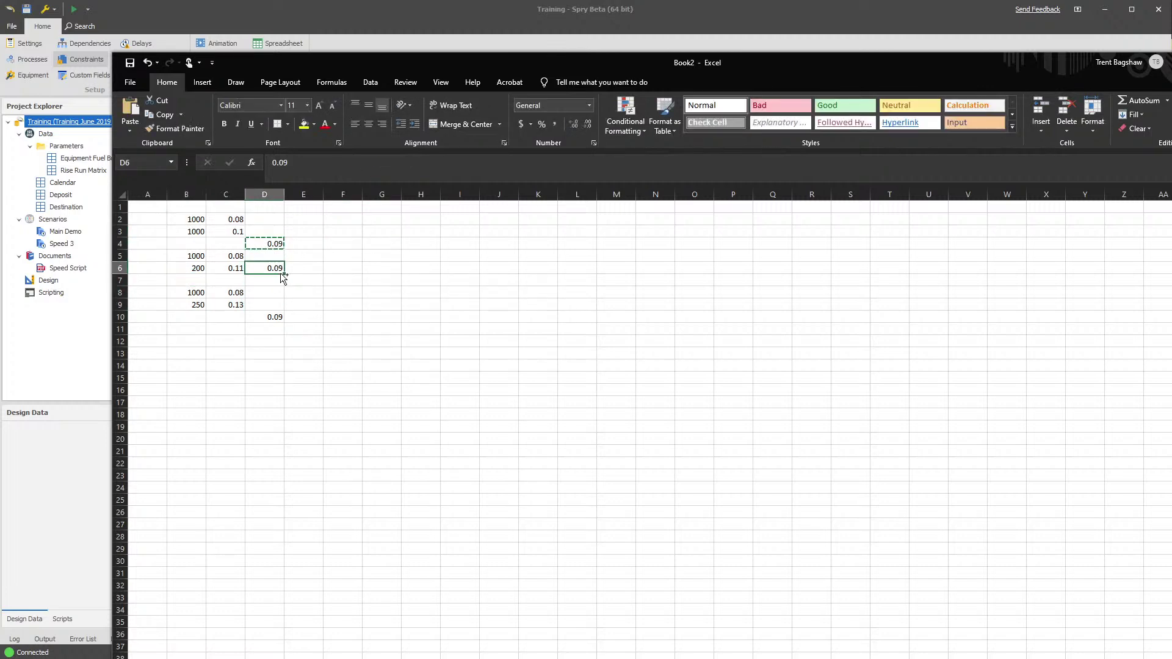
pyautogui.press('Return')
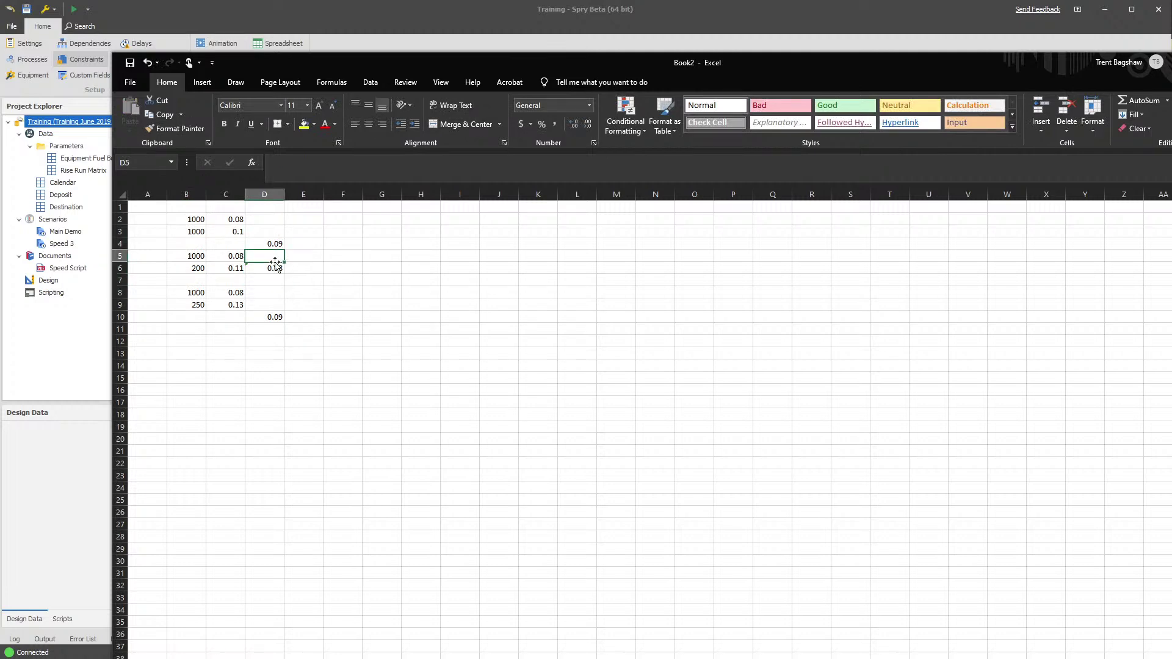
# Copy the D4 blended ash formula into D7 for the second pair and clear D6.
pyautogui.click(277, 245)
pyautogui.hotkey('ctrl', 'c')
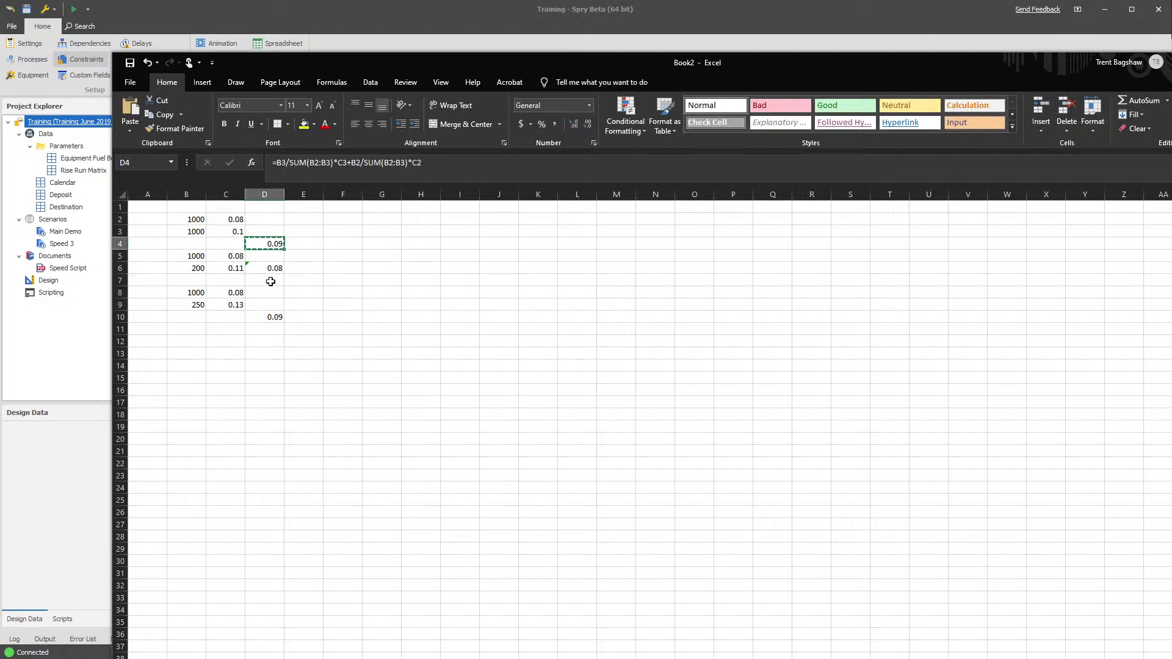
pyautogui.click(271, 280)
pyautogui.hotkey('ctrl', 'v')
pyautogui.click(272, 266)
pyautogui.press('Delete')
pyautogui.click(375, 257)
pyautogui.click(278, 282)
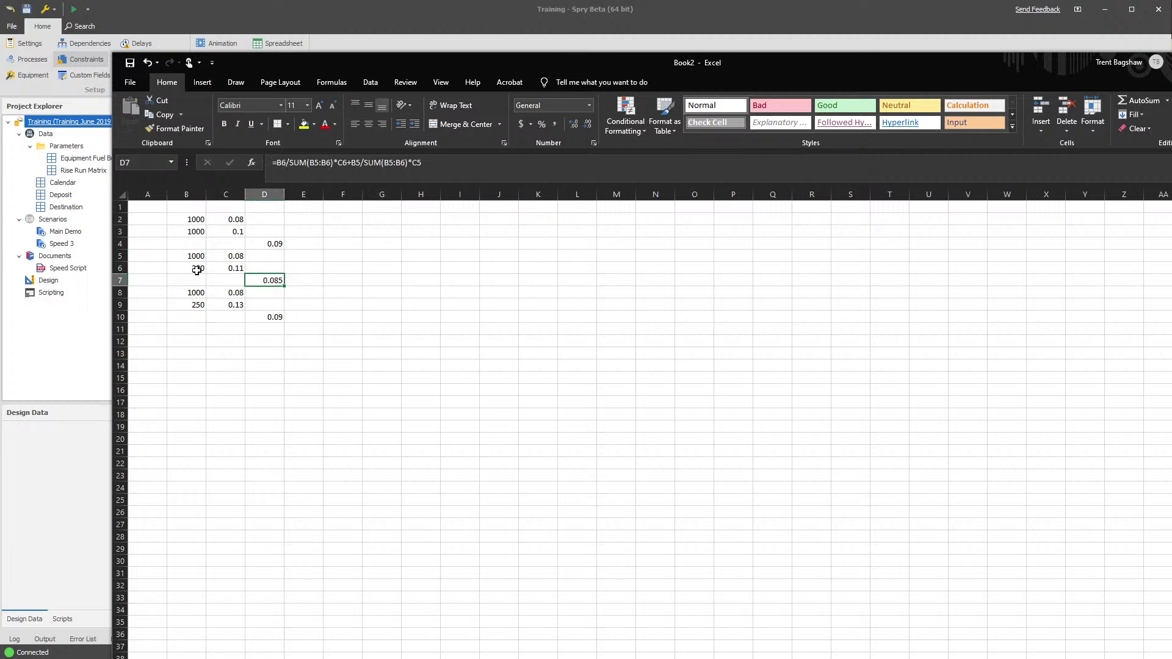
# Set the second pair's tonnage in B6 to 500 and review it against the ash in C6.
pyautogui.click(201, 271)
pyautogui.write('500')
pyautogui.press('Return')
pyautogui.click(502, 253)
pyautogui.click(186, 269)
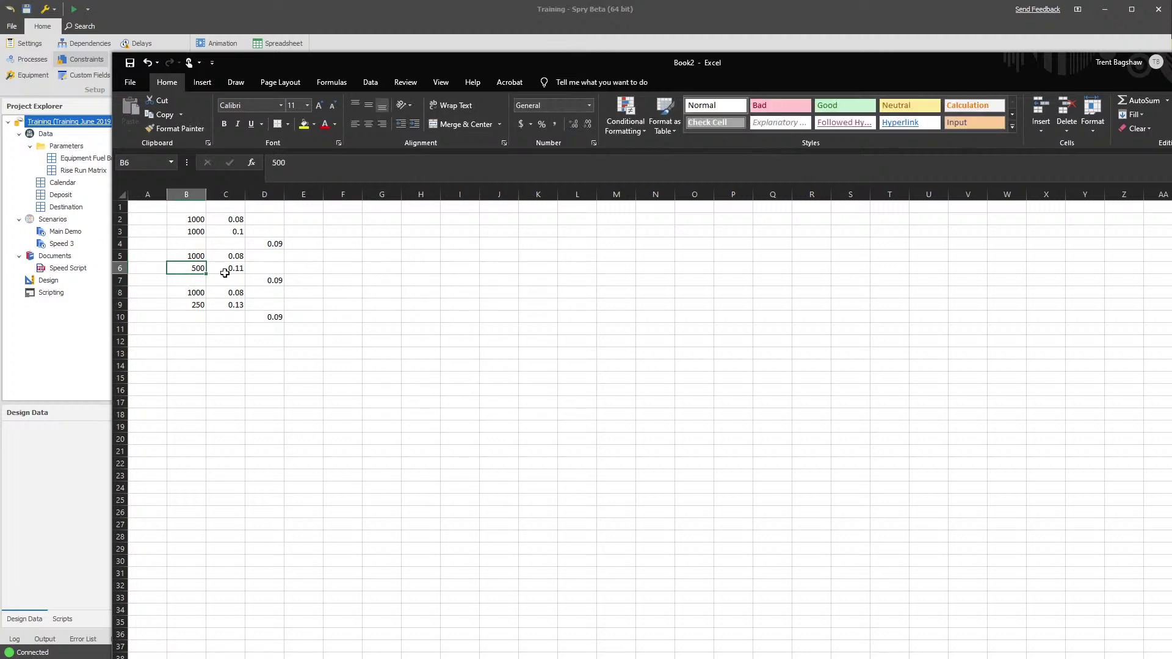
pyautogui.click(224, 273)
pyautogui.click(191, 268)
pyautogui.click(212, 272)
pyautogui.click(181, 267)
# Set the second pair's tonnage in B6 to 1000 and return to the Book2 workbook.
pyautogui.doubleClick(200, 268)
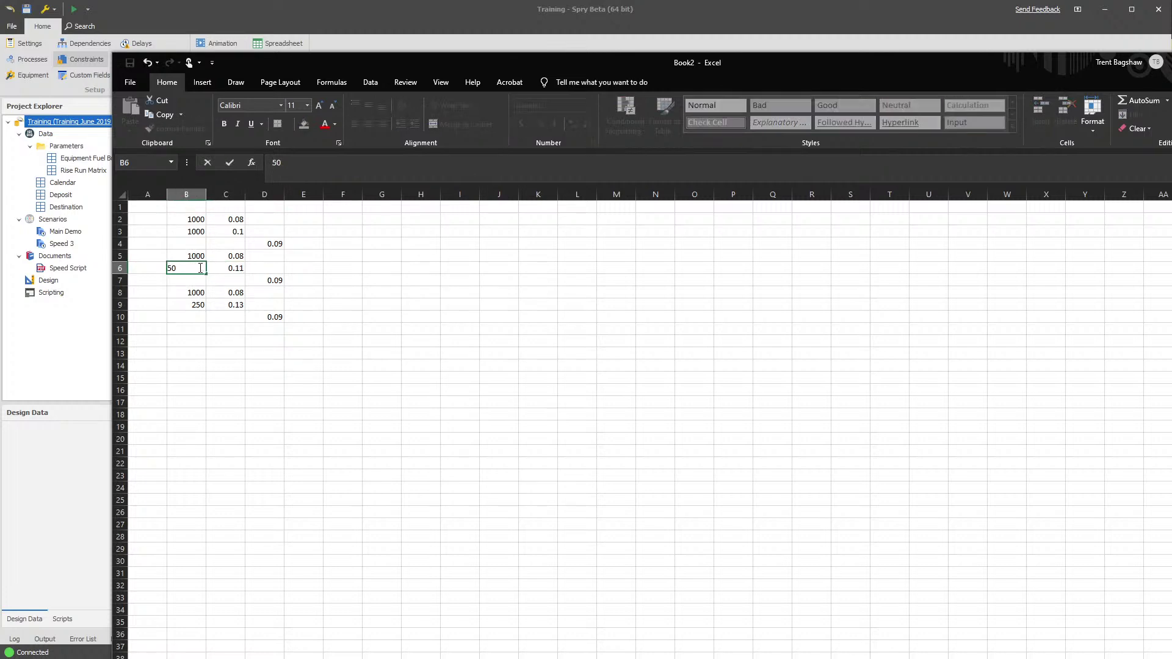
pyautogui.write('1000')
pyautogui.press('Return')
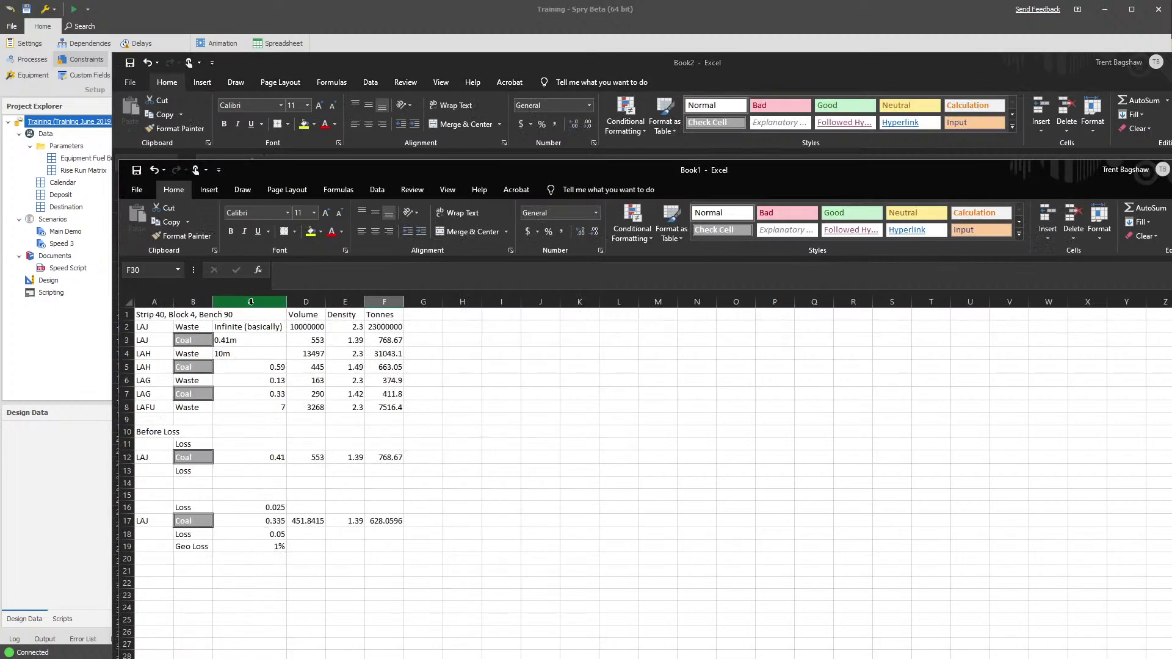
pyautogui.click(1171, 170)
pyautogui.click(312, 304)
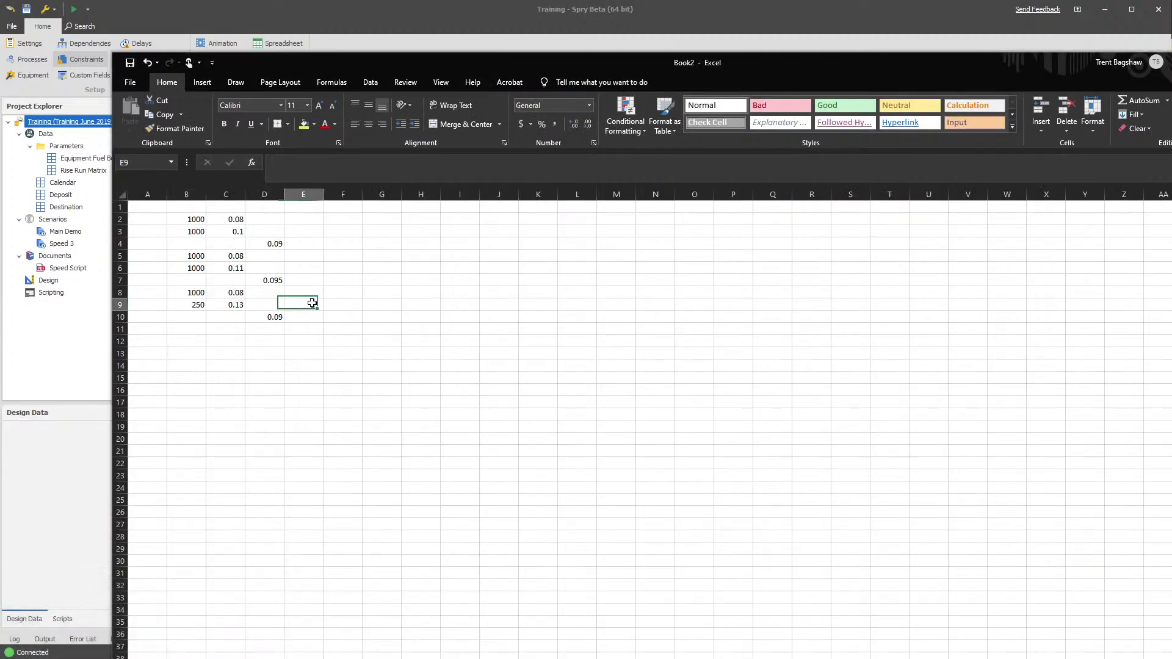
# Compare the blended ash of the second pair in D7 with that of the first pair in D4.
pyautogui.click(203, 270)
pyautogui.click(264, 279)
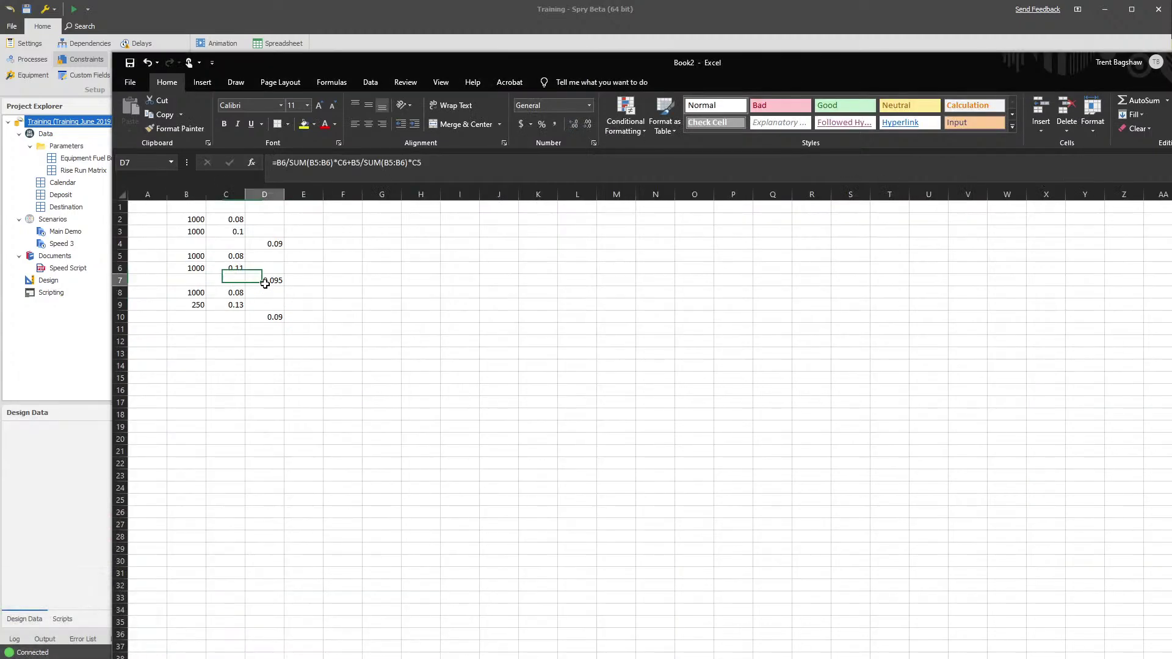
pyautogui.click(271, 245)
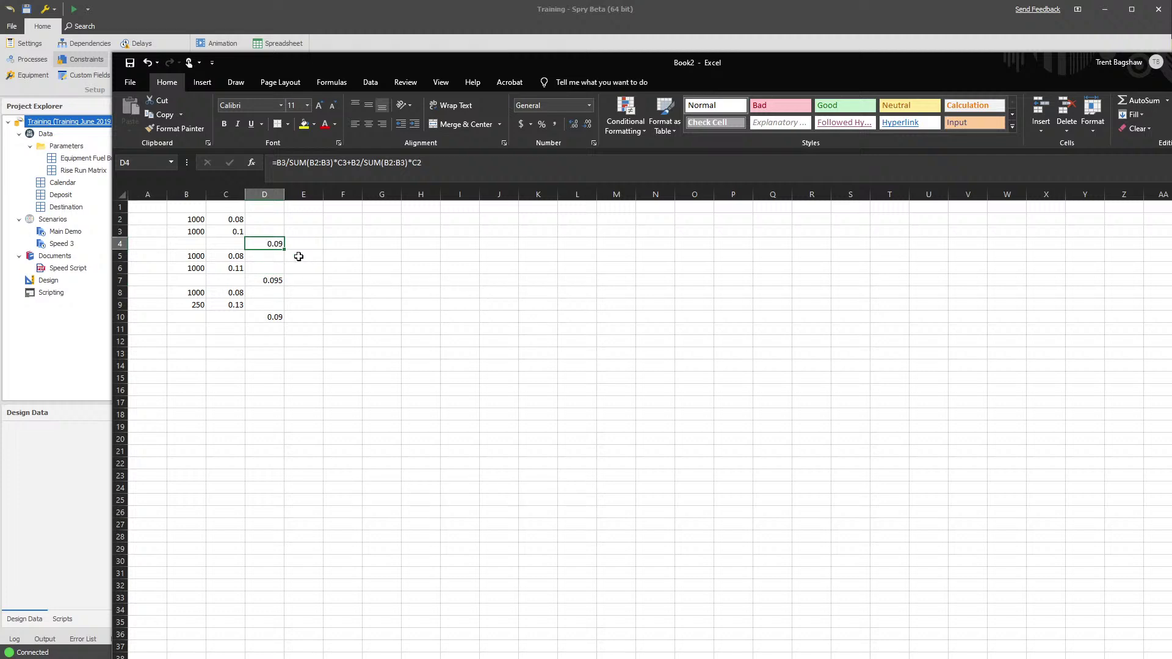